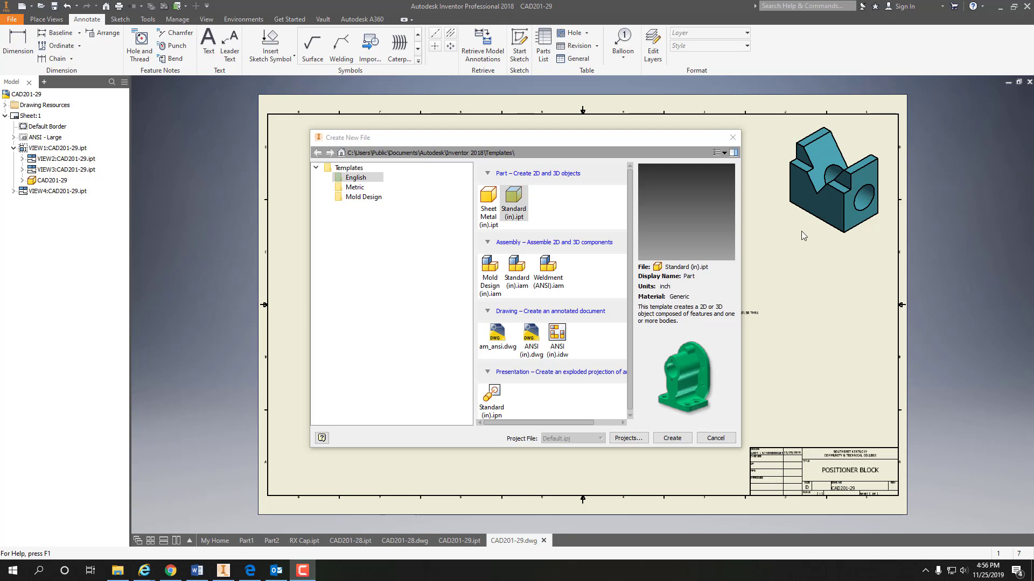
Create a new metric part from the Standard (mm).ipt template
click(354, 188)
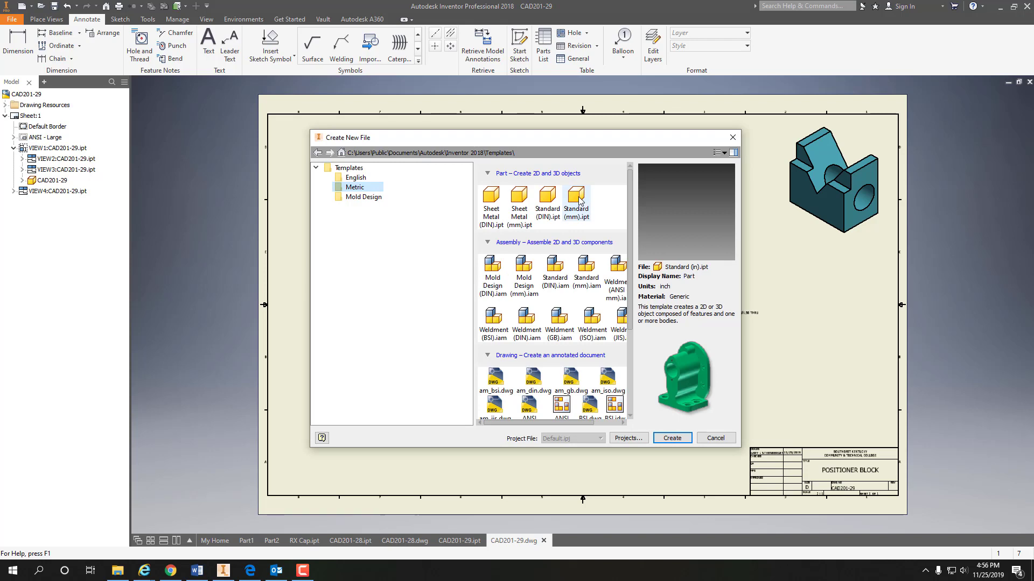
click(576, 202)
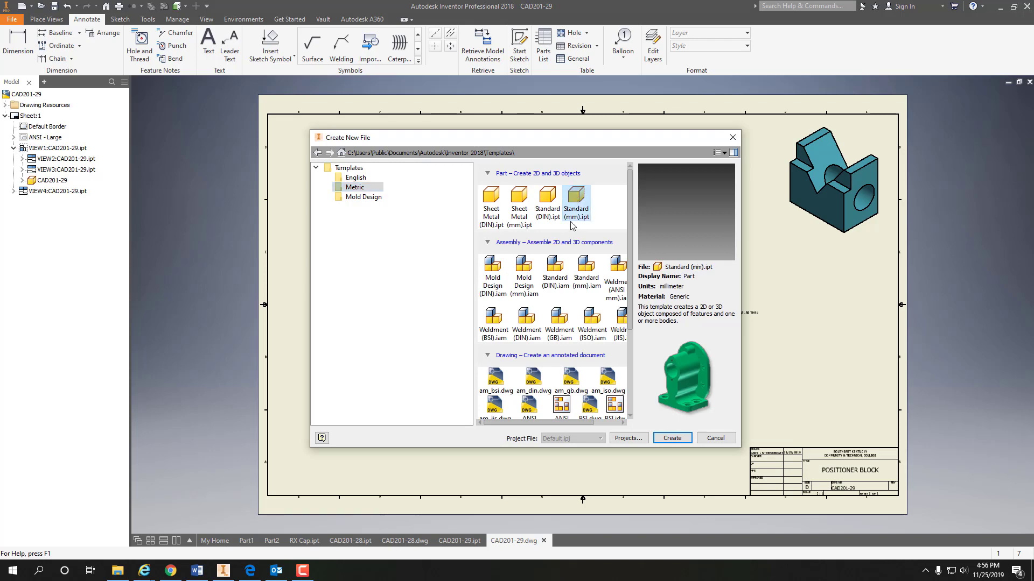
click(674, 441)
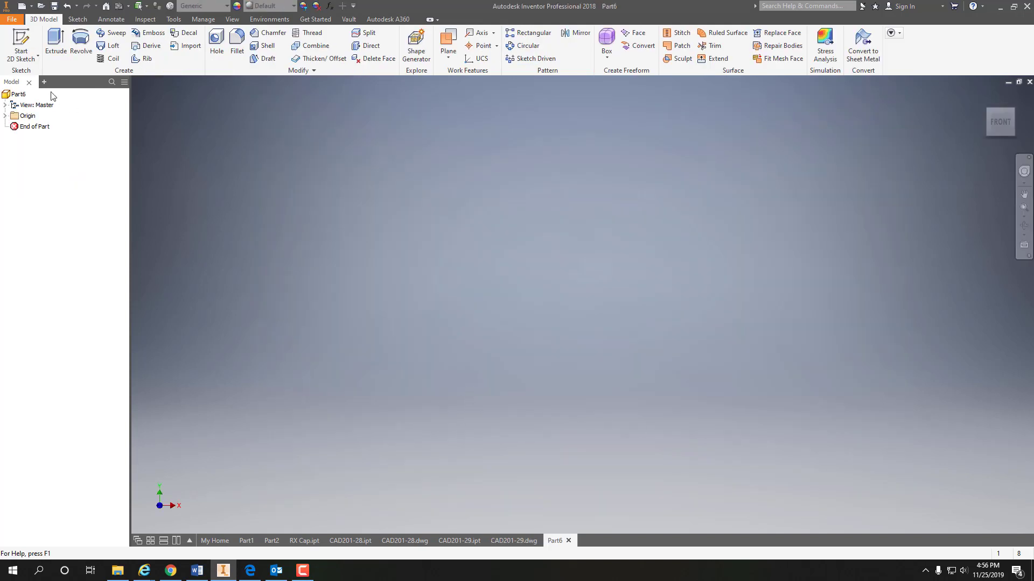
Start a 2D sketch on the XY plane
click(20, 61)
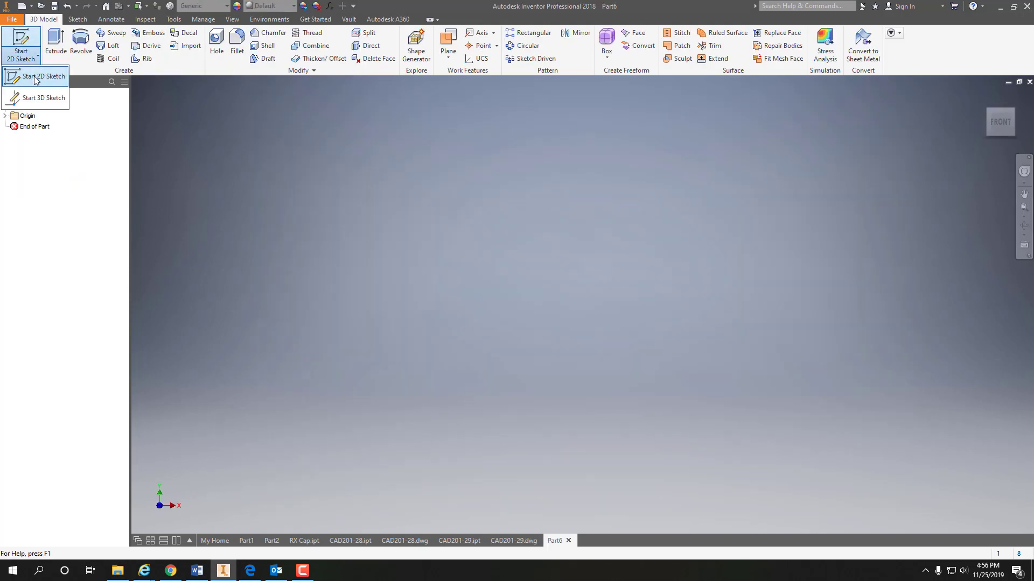
click(34, 80)
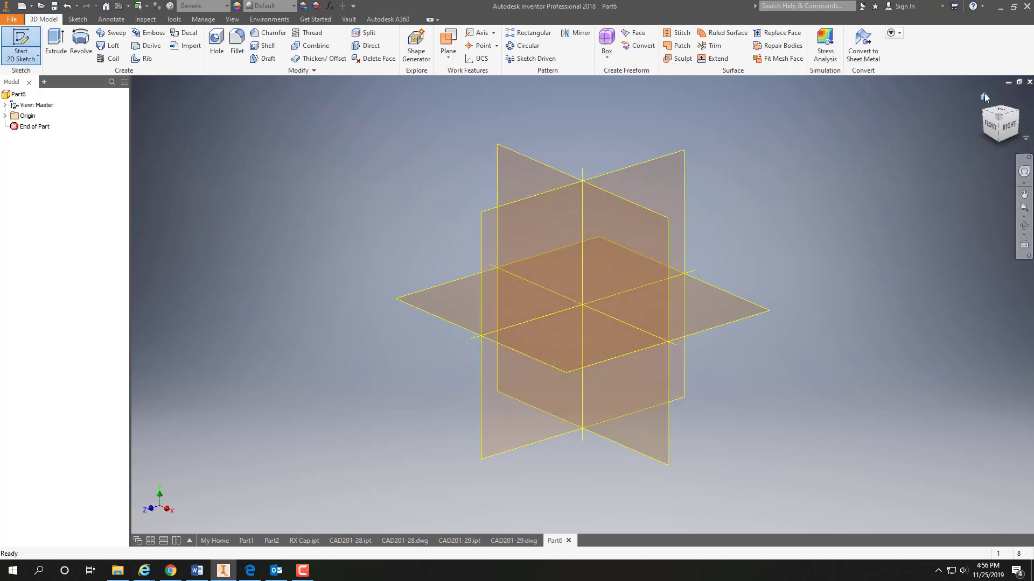
click(984, 95)
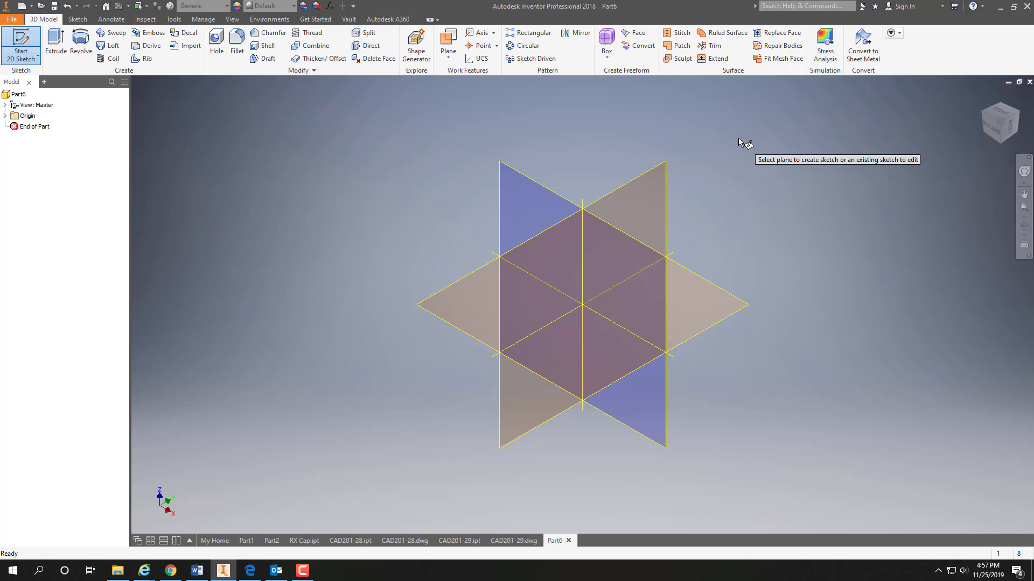
click(442, 291)
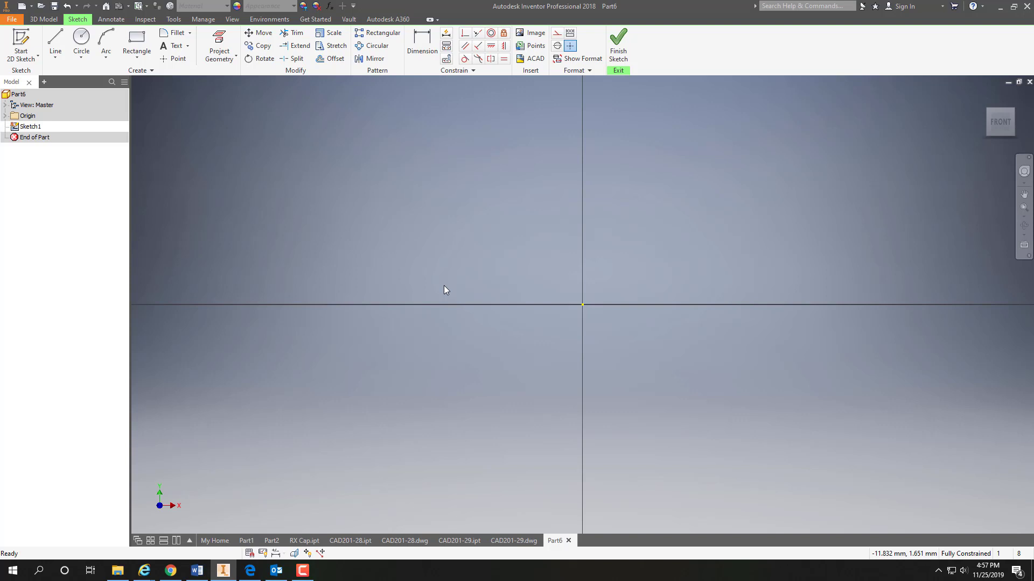
Sketch a horizontal top line about 13.5 mm long across the origin and a narrow slanted right leg with an outer edge about 24 mm long
middle_drag(631, 371, 616, 215)
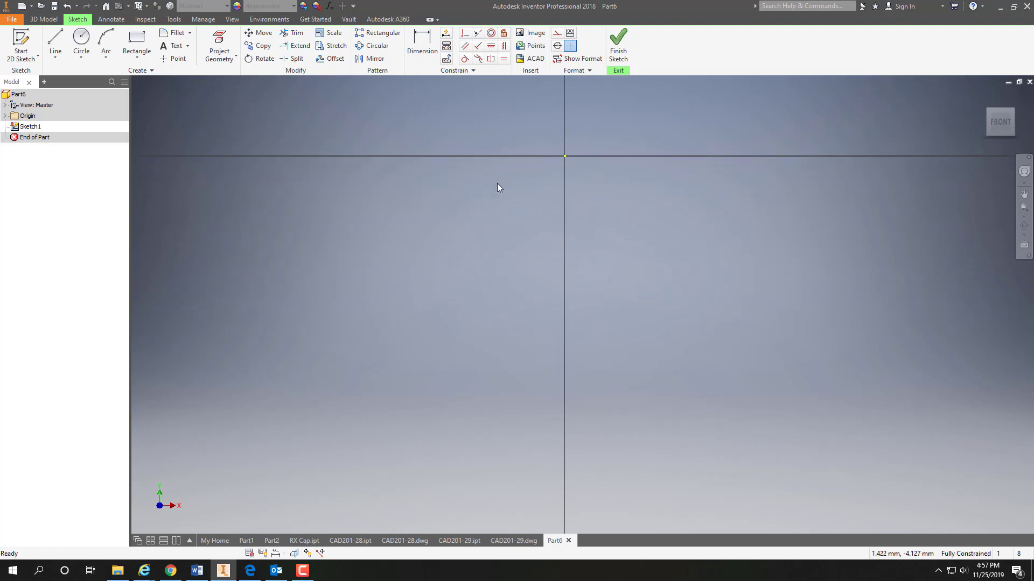
click(48, 43)
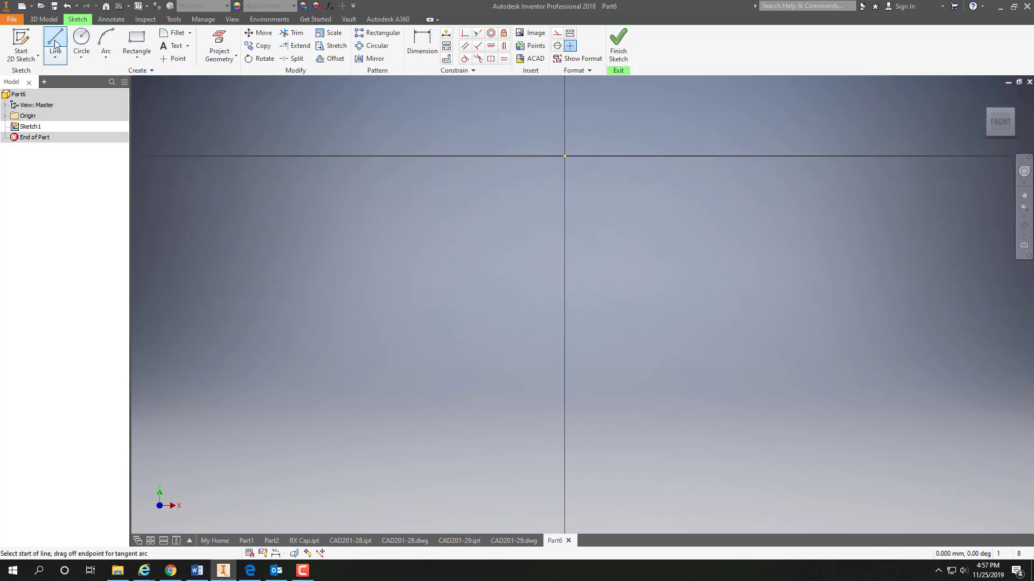
click(493, 156)
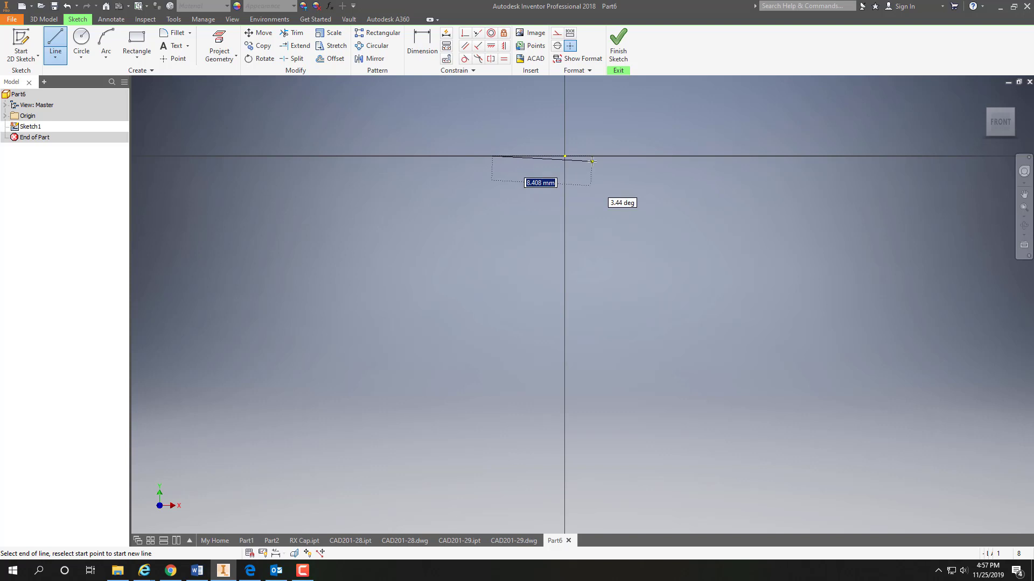
click(651, 156)
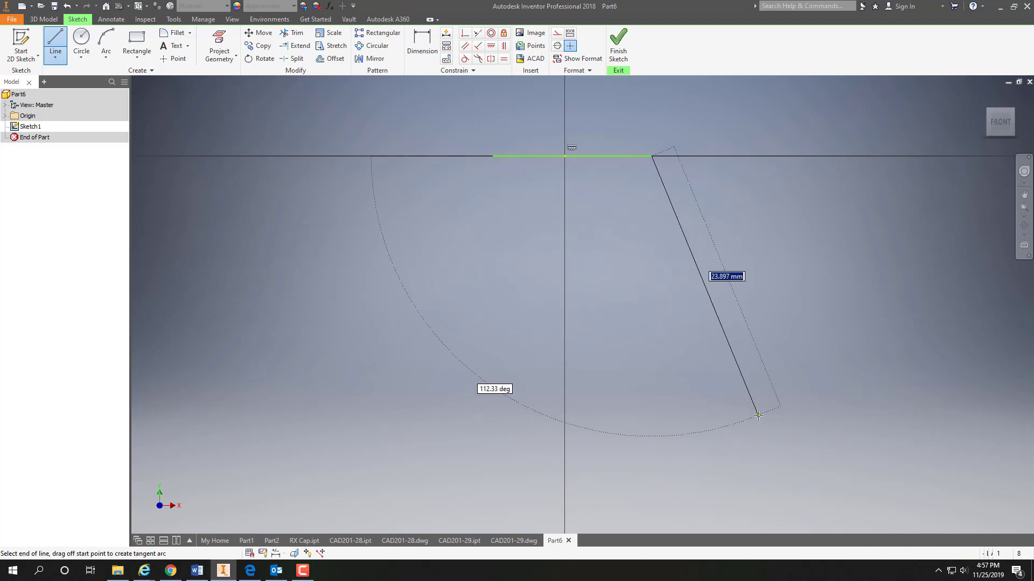
click(761, 414)
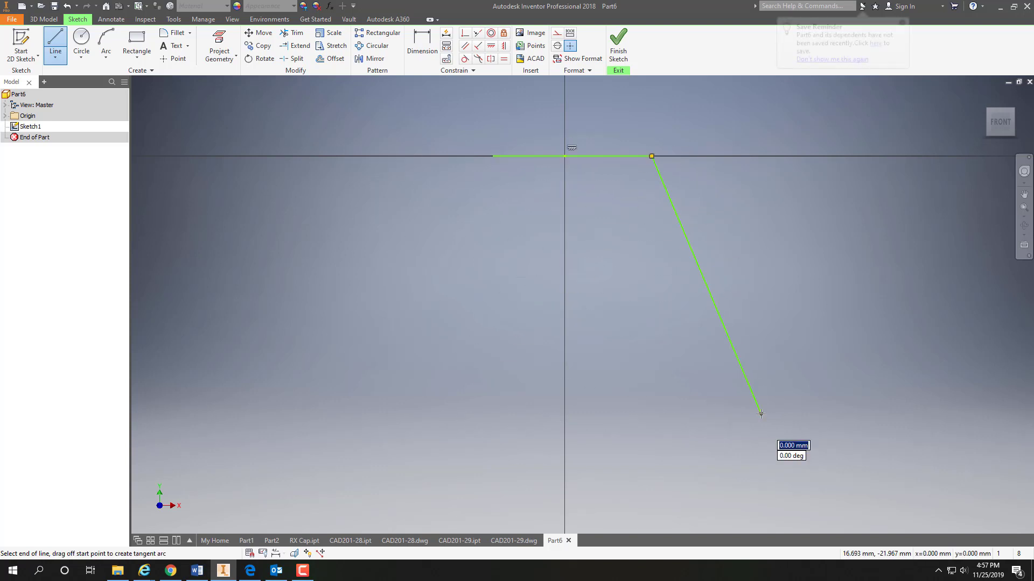
click(734, 425)
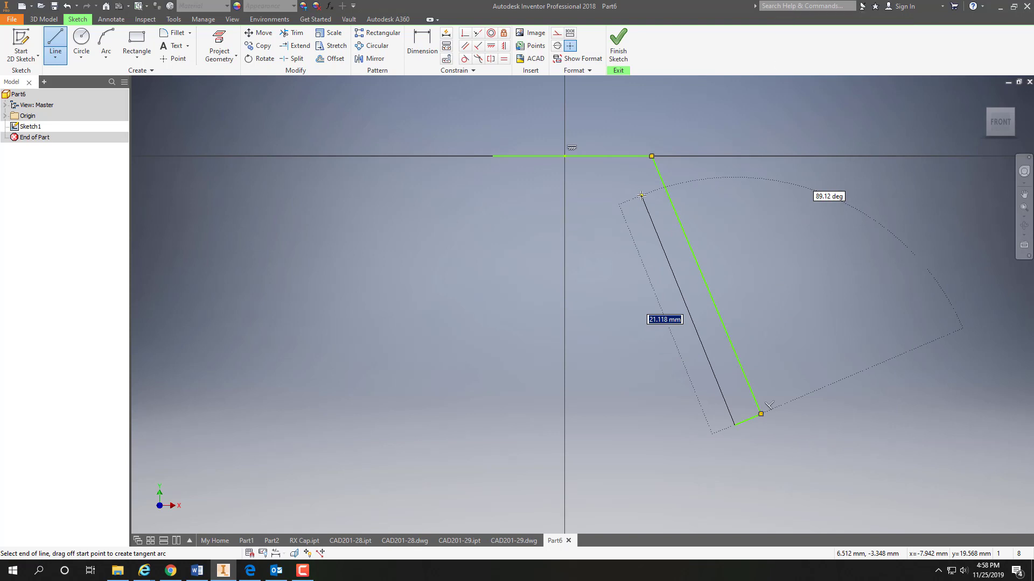
click(694, 327)
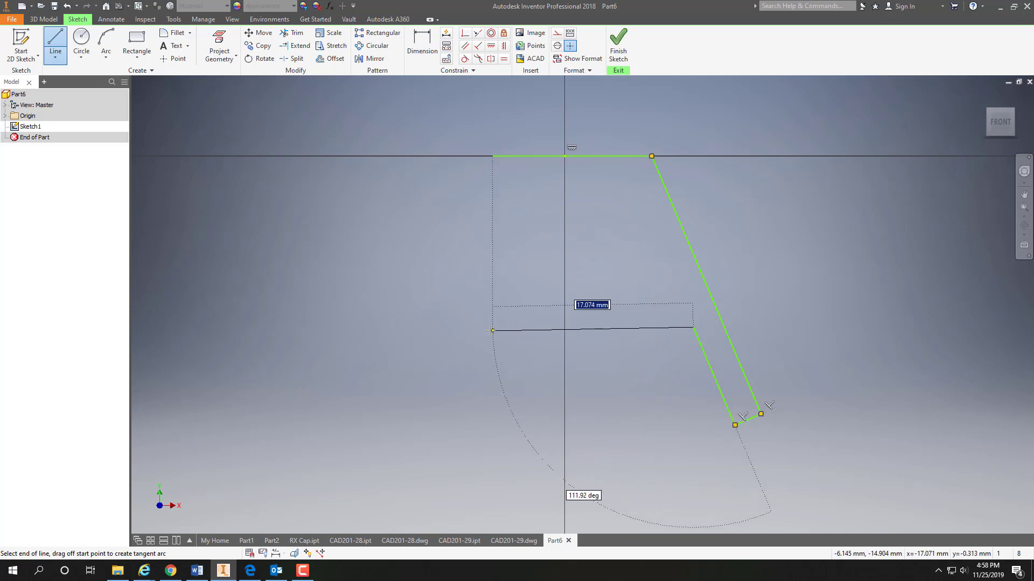
Continue the outline with an inner horizontal line about 14.6 mm below the top and a left leg about 23 mm long, closing at the top line
click(484, 326)
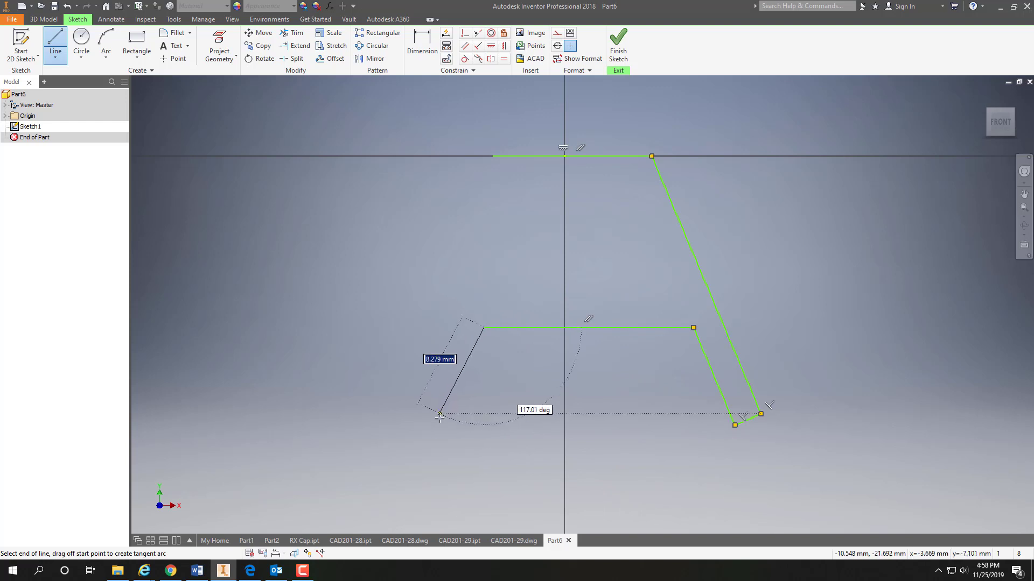
click(442, 425)
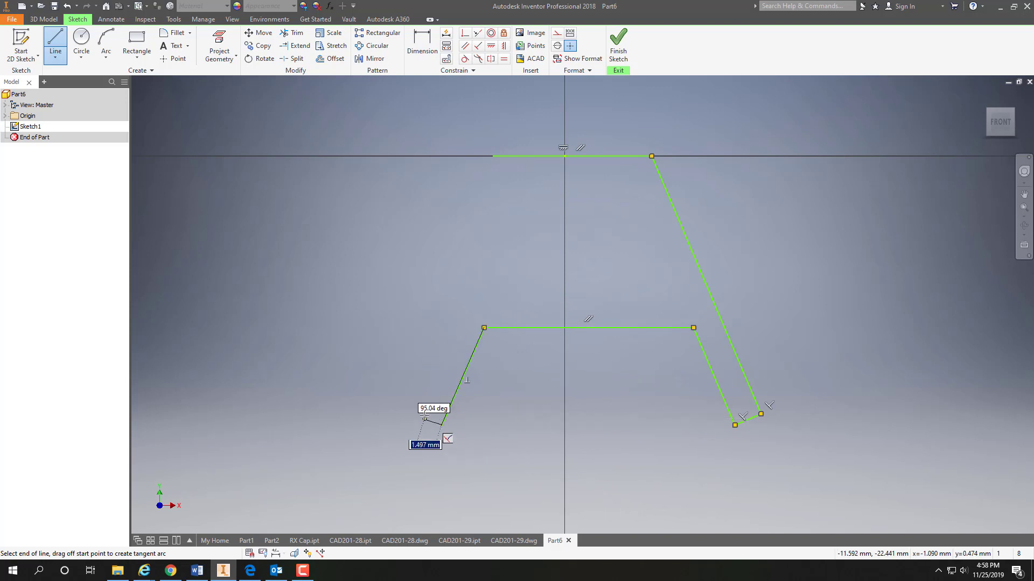
key(Escape)
click(417, 414)
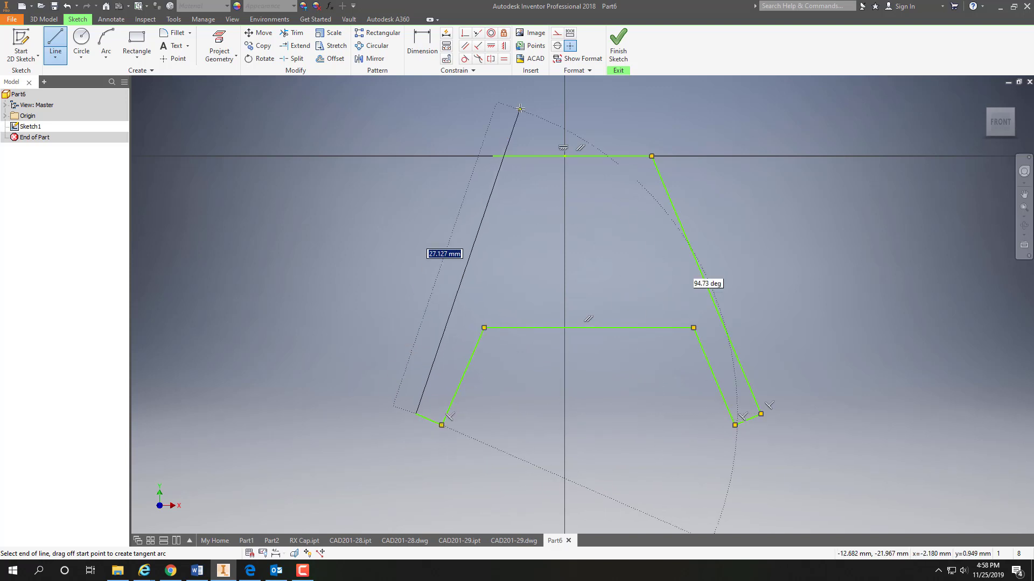
click(489, 156)
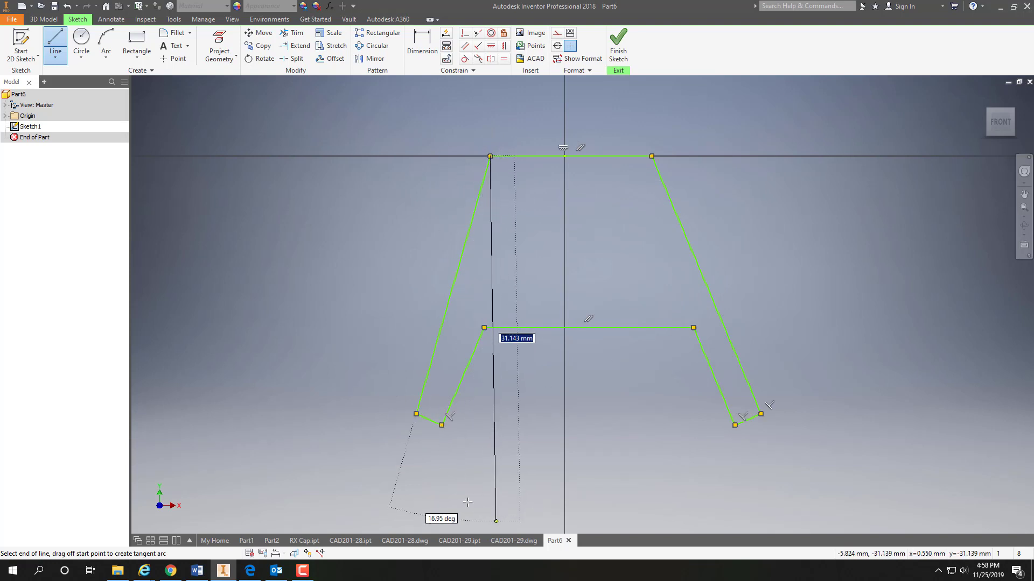
Dimension the vertical distance between the top line and the inner horizontal line
click(416, 53)
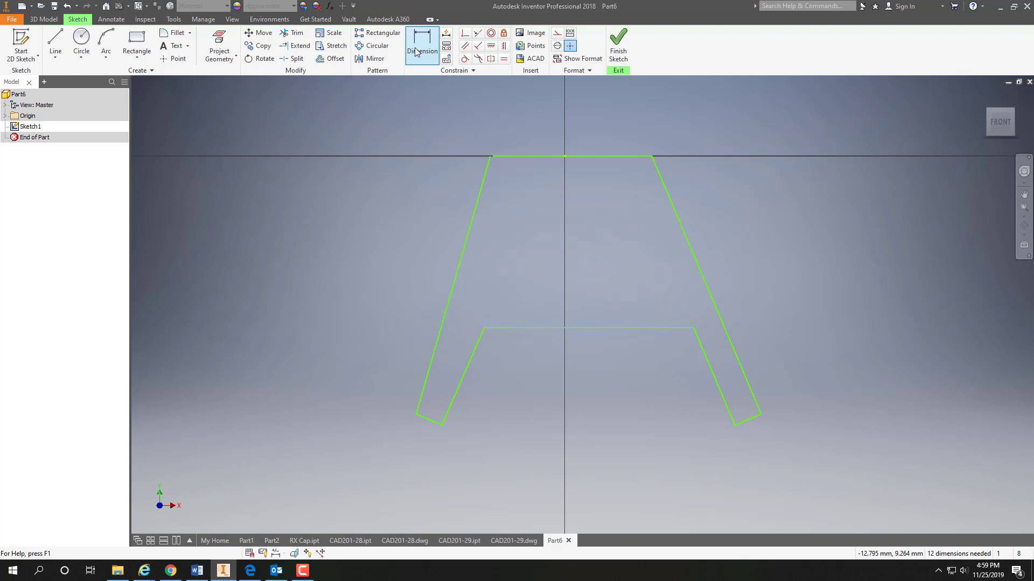
click(419, 47)
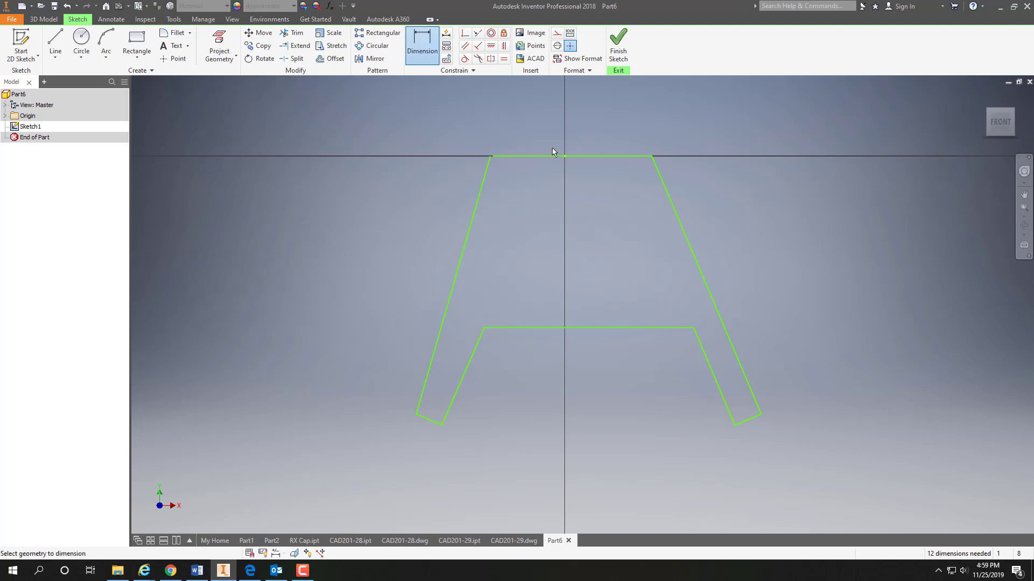
click(592, 157)
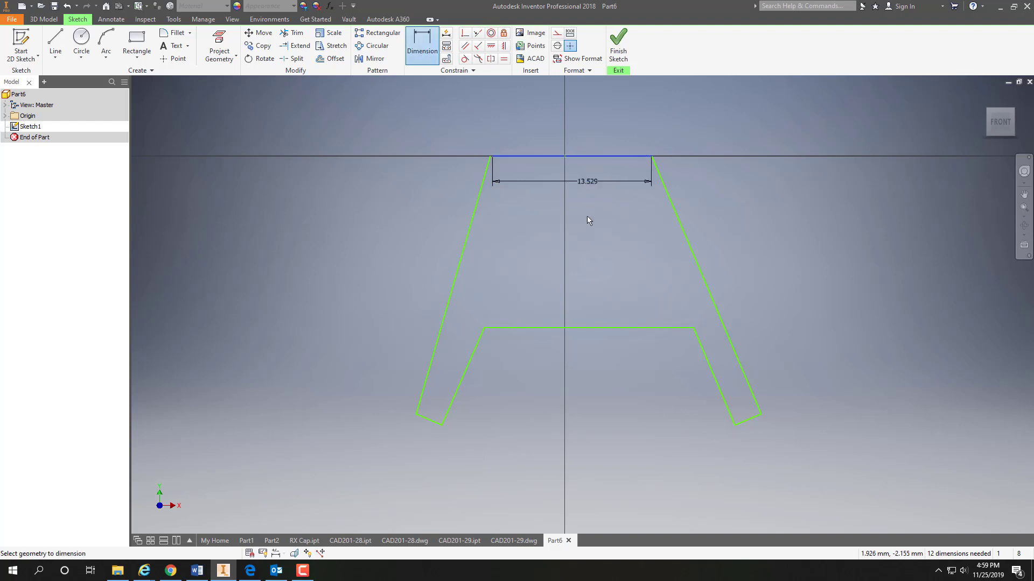
click(591, 328)
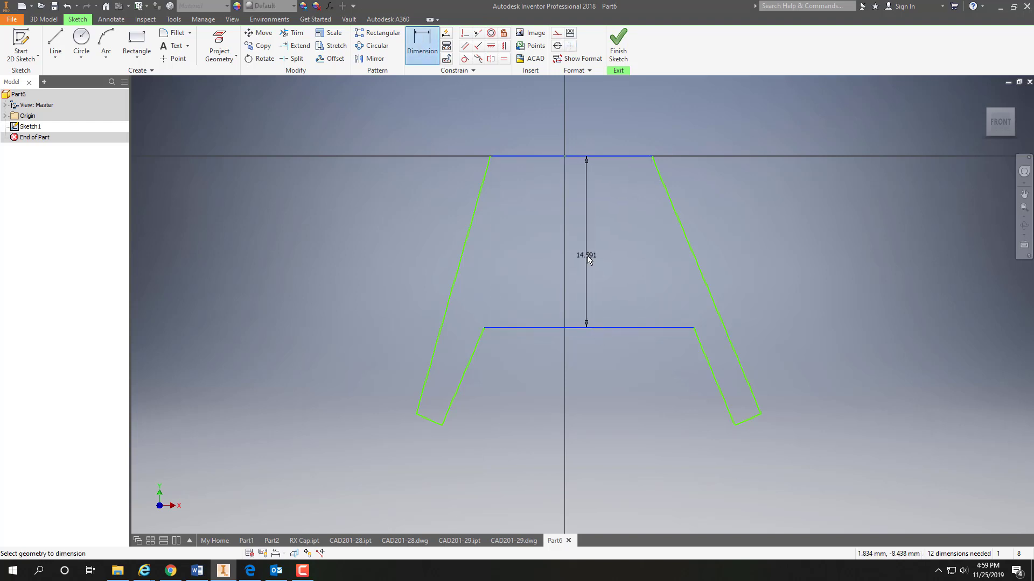
click(587, 256)
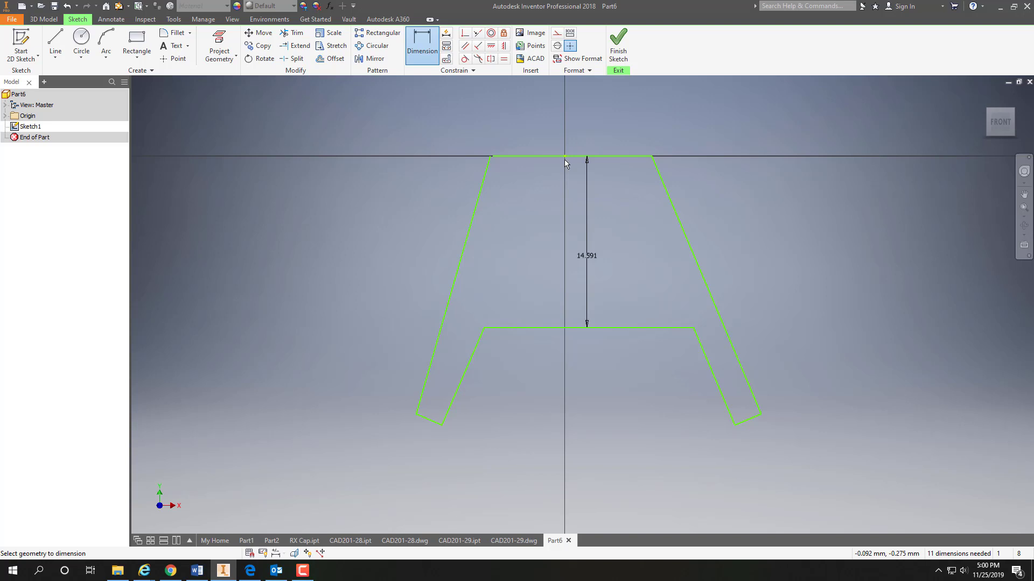
Add an aligned dimension to the right leg's outer edge and set it to 80 mm
click(704, 288)
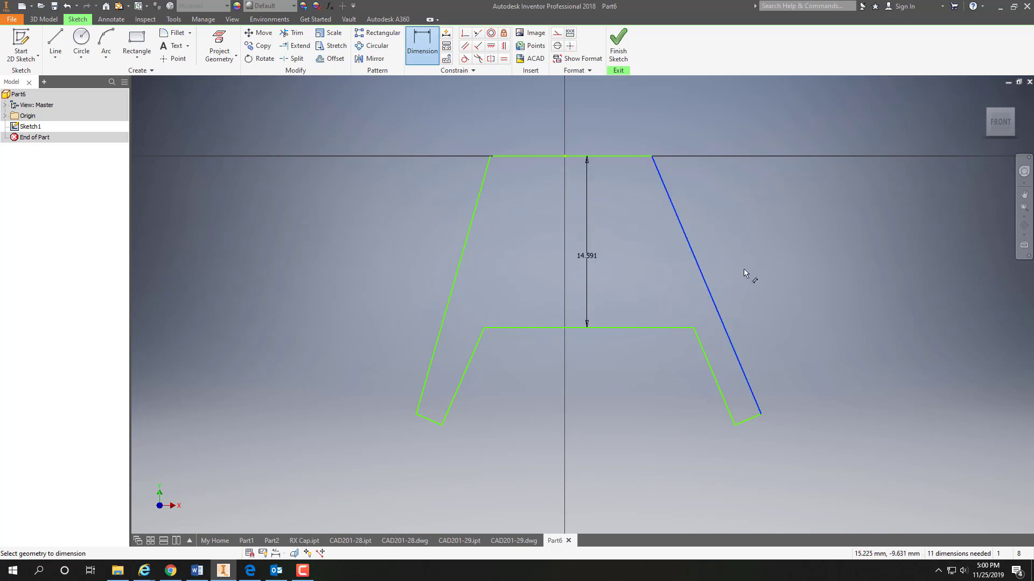
right_click(772, 285)
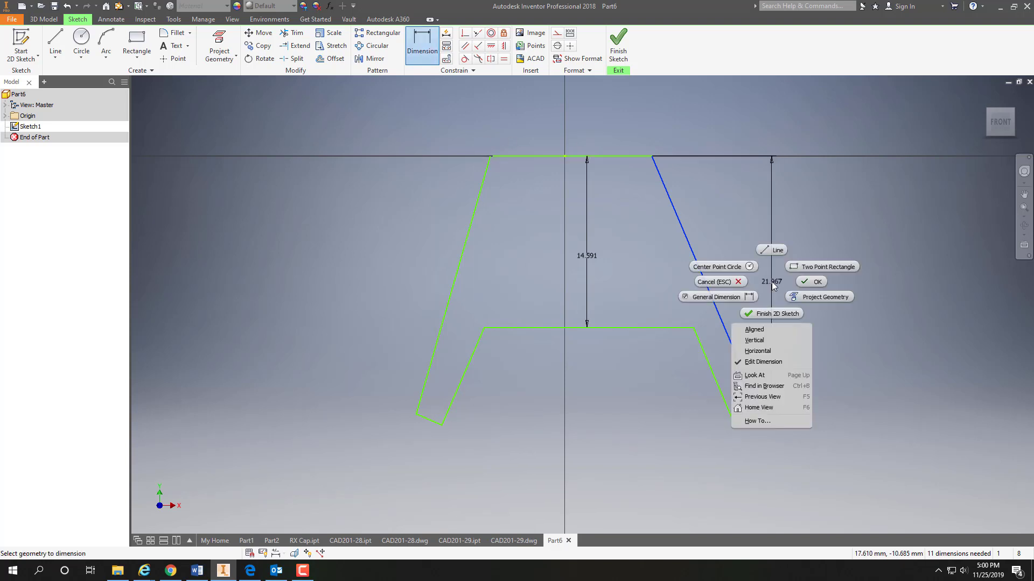
click(756, 330)
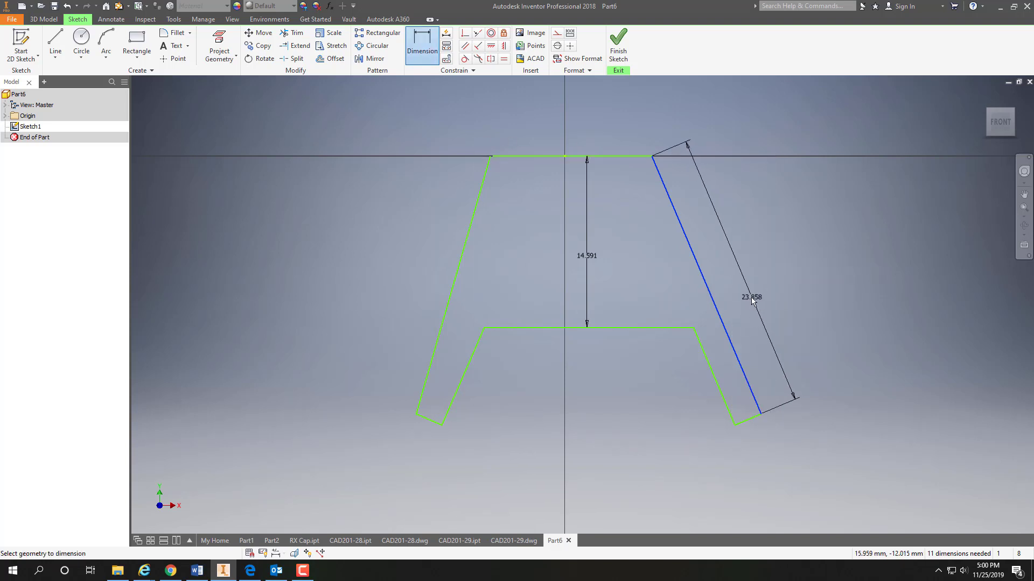
click(748, 294)
text(80)
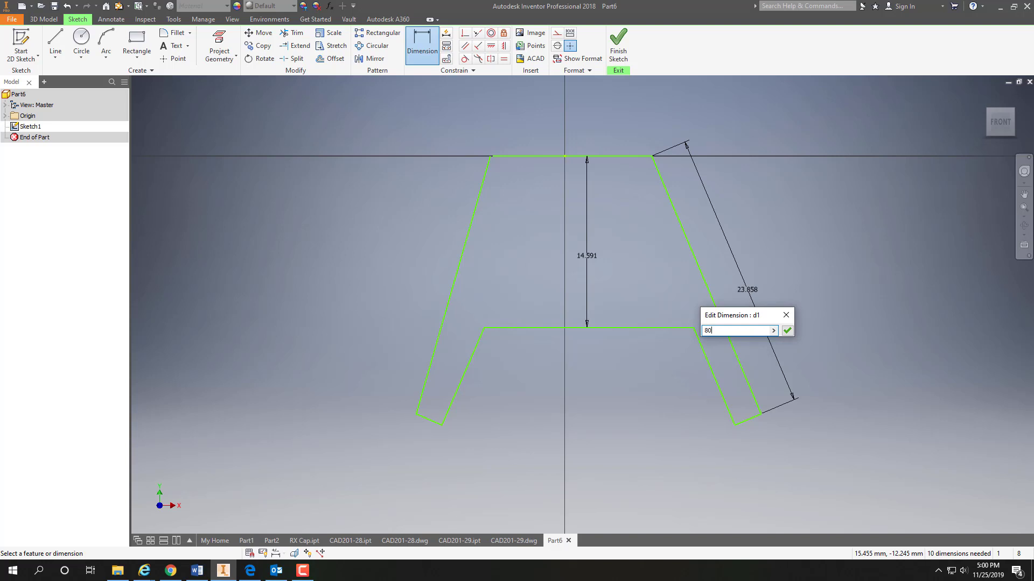
key(Return)
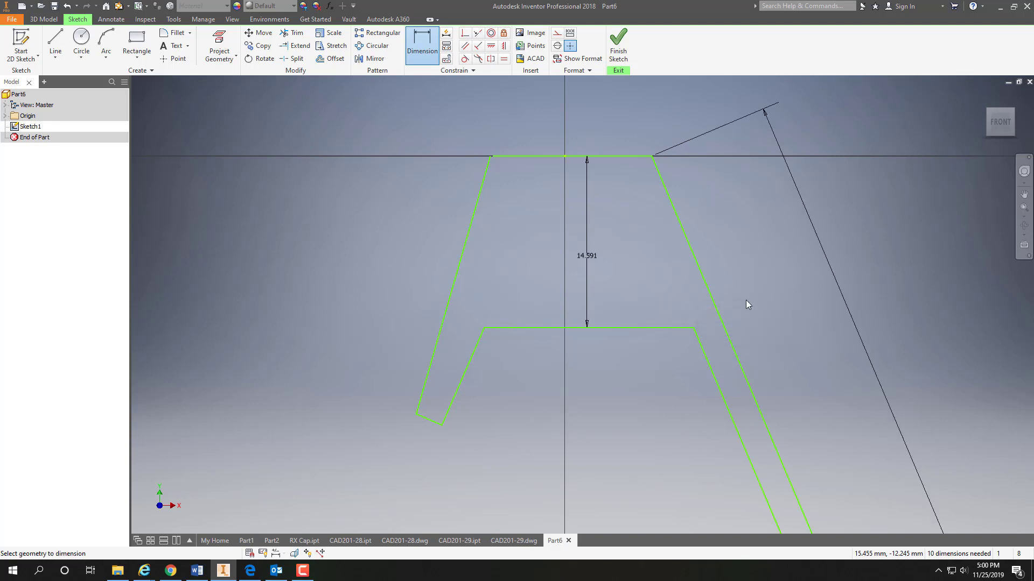
Add an aligned dimension to the left leg's outer edge and set it to 80 mm
click(464, 251)
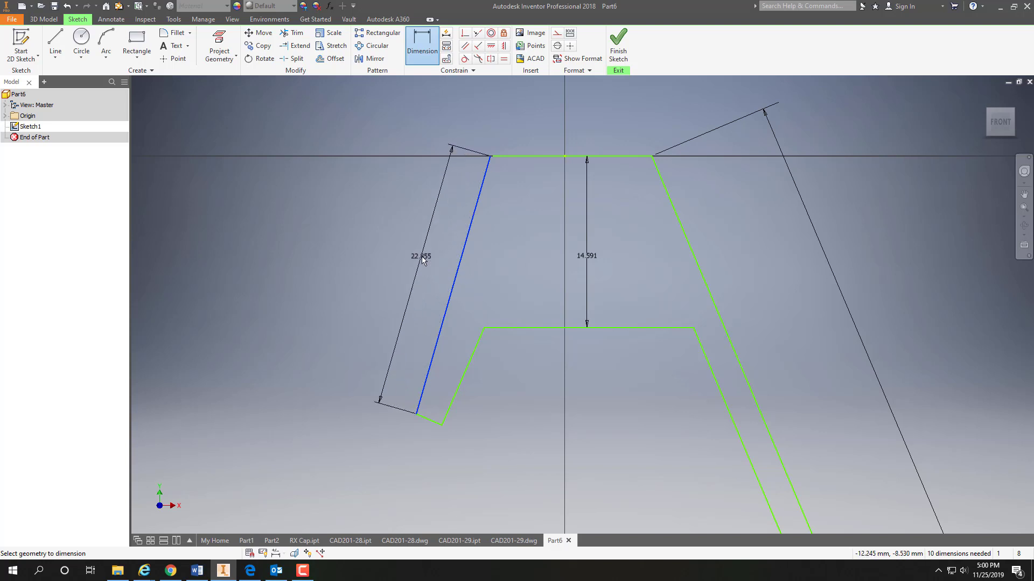
click(421, 258)
right_click(423, 261)
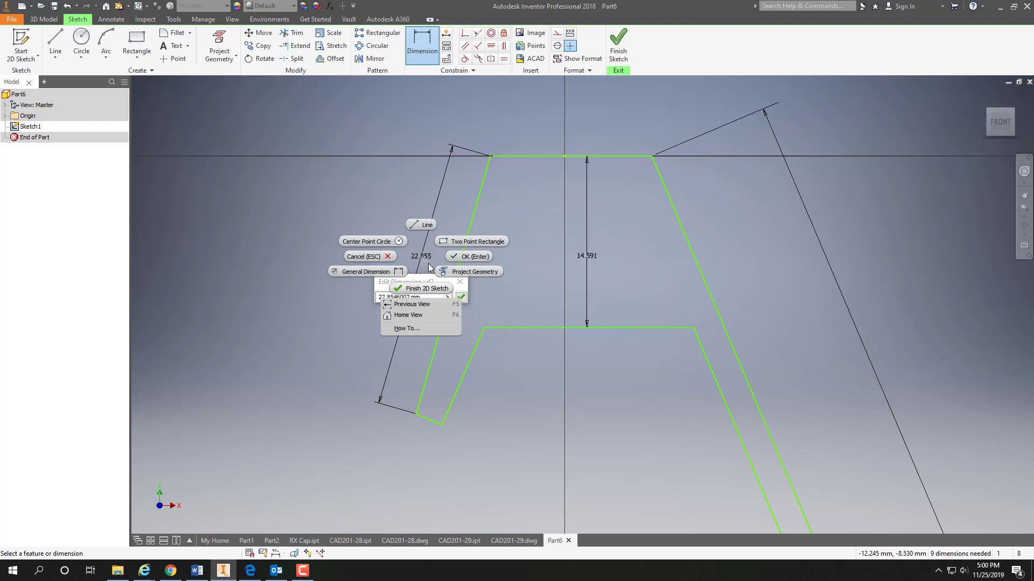
click(425, 267)
drag(434, 297, 365, 298)
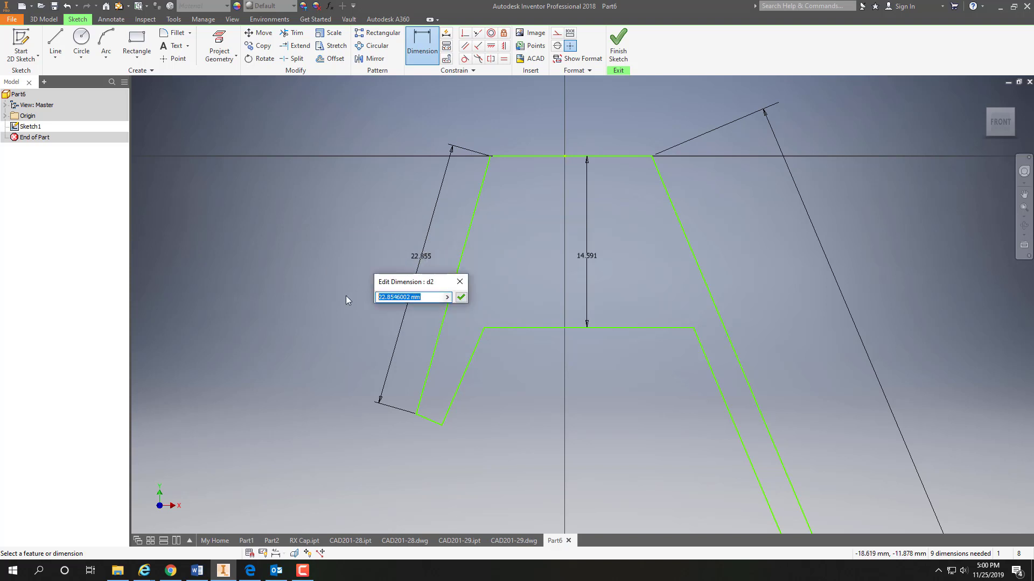
text(80)
key(Return)
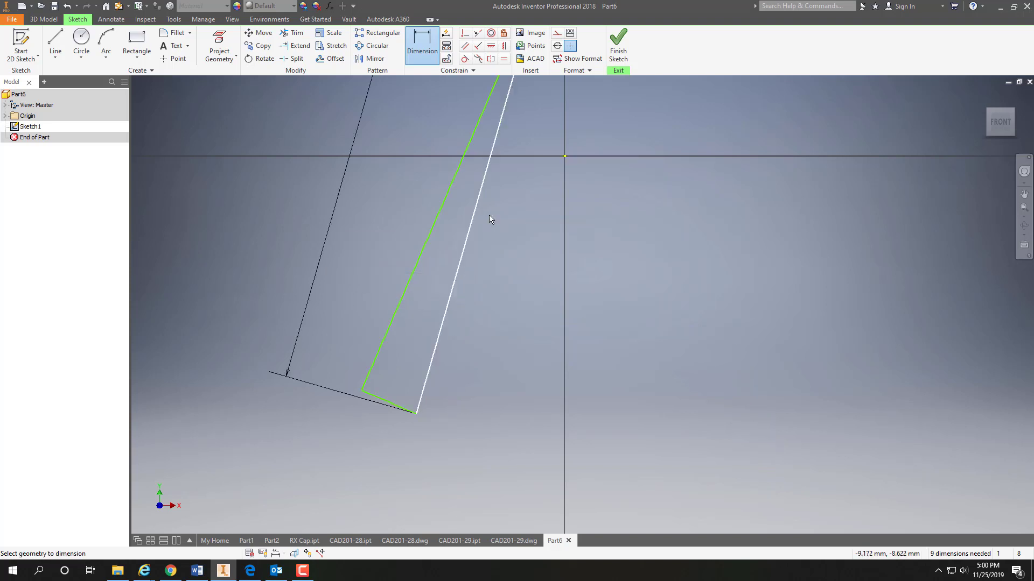
click(999, 116)
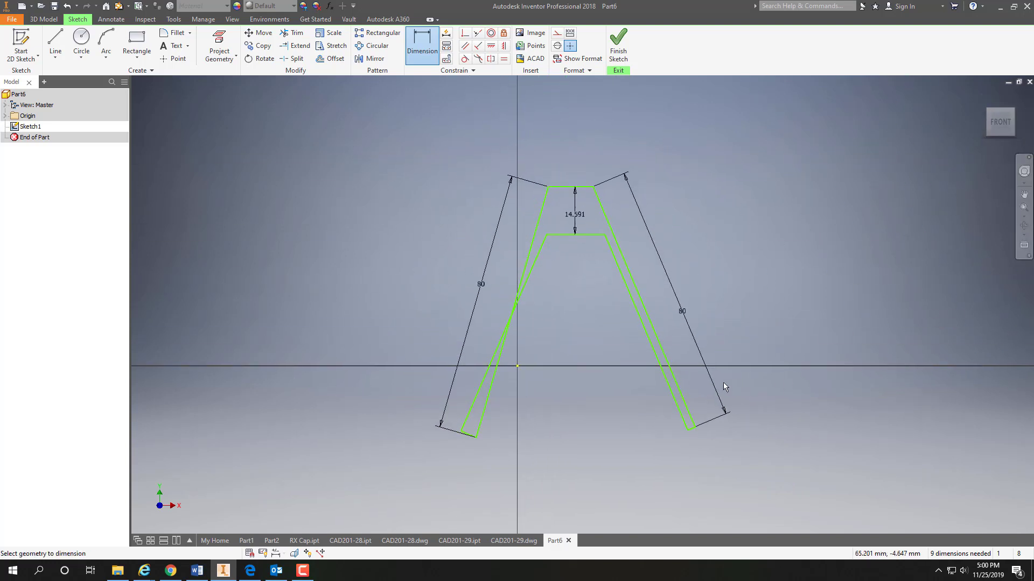
click(538, 256)
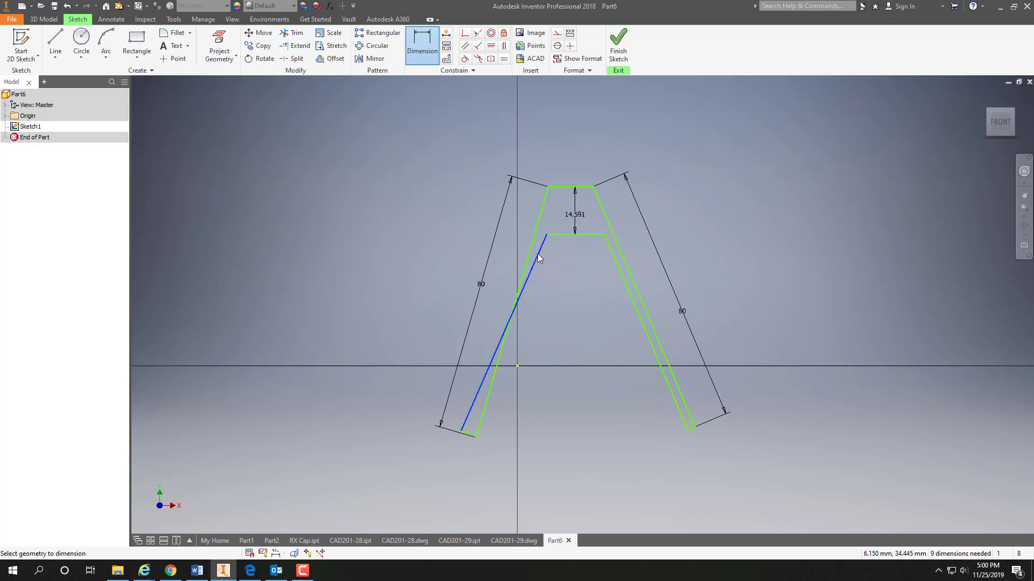
key(Escape)
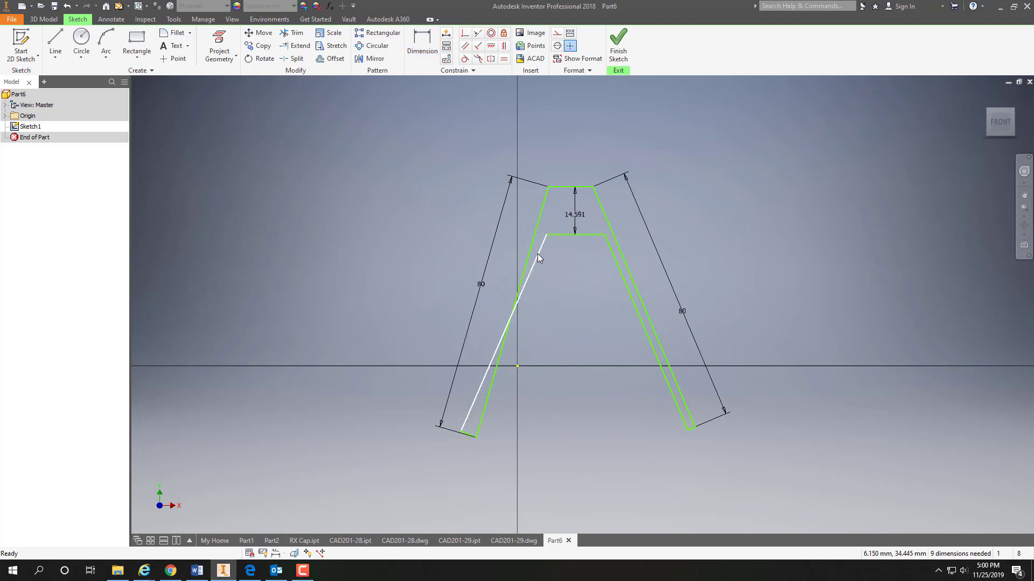
Delete the left leg's inner edge and the short line closing its lower end
click(540, 258)
key(Delete)
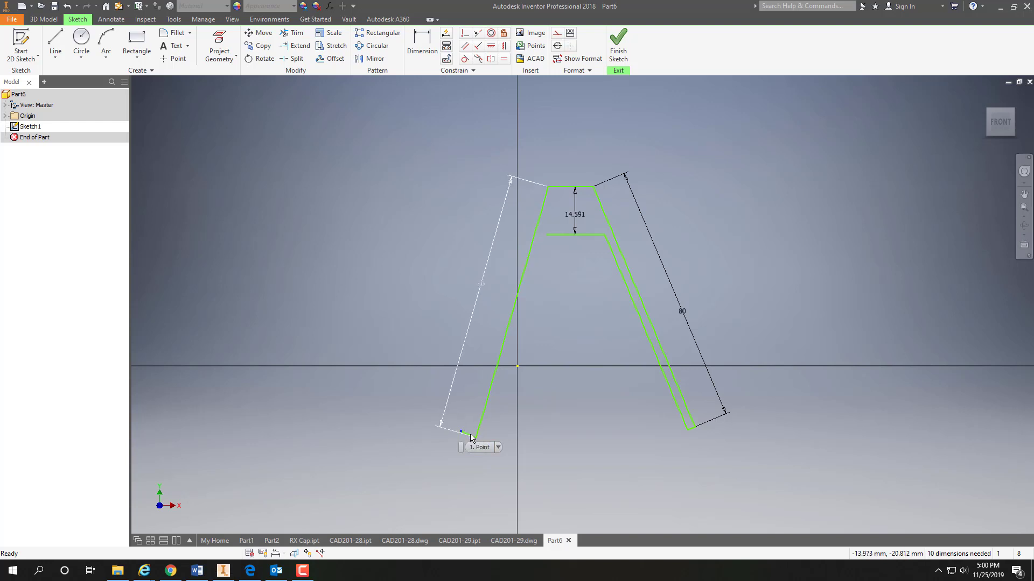
scroll(471, 433, up, 3)
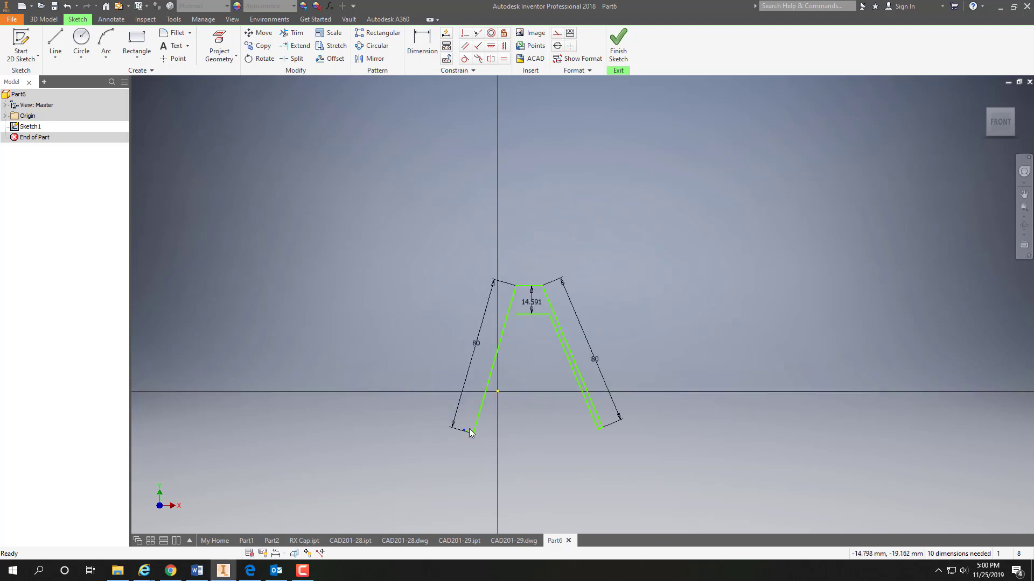
scroll(469, 429, up, 3)
scroll(462, 435, down, 6)
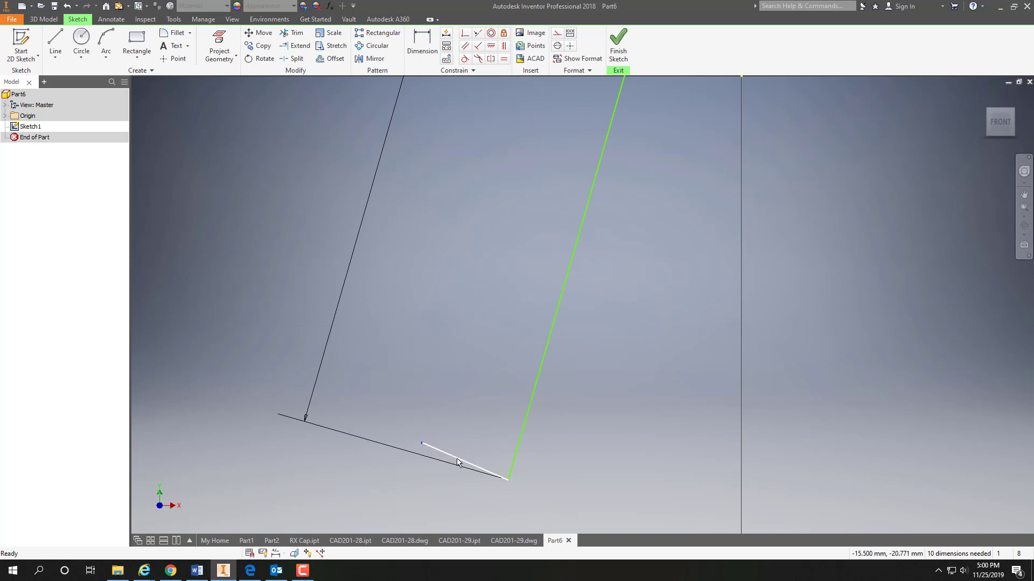
scroll(606, 443, up, 5)
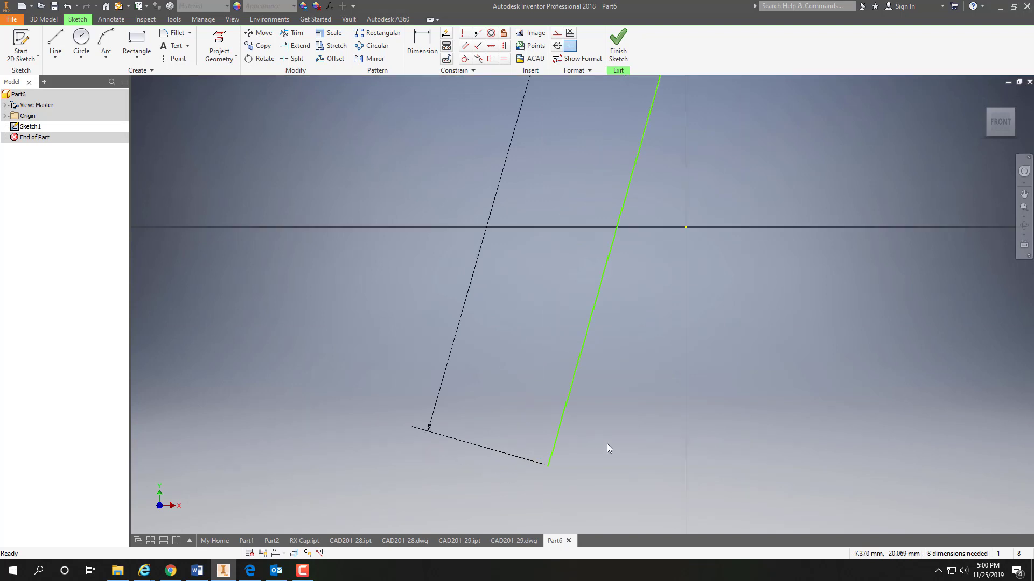
Add an angular dimension between the outer edges of the two legs and set it to 60 degrees
click(419, 39)
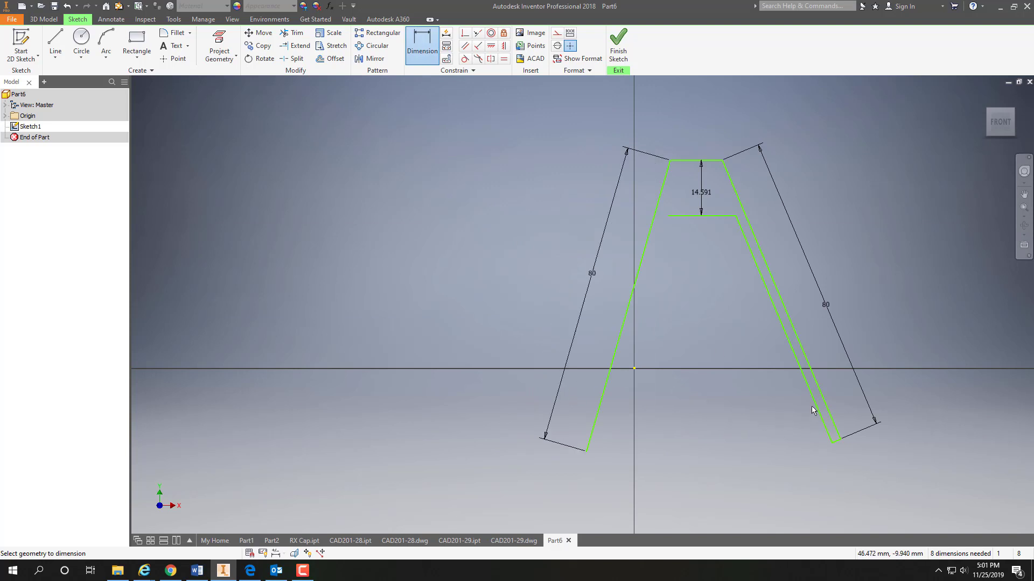
click(827, 416)
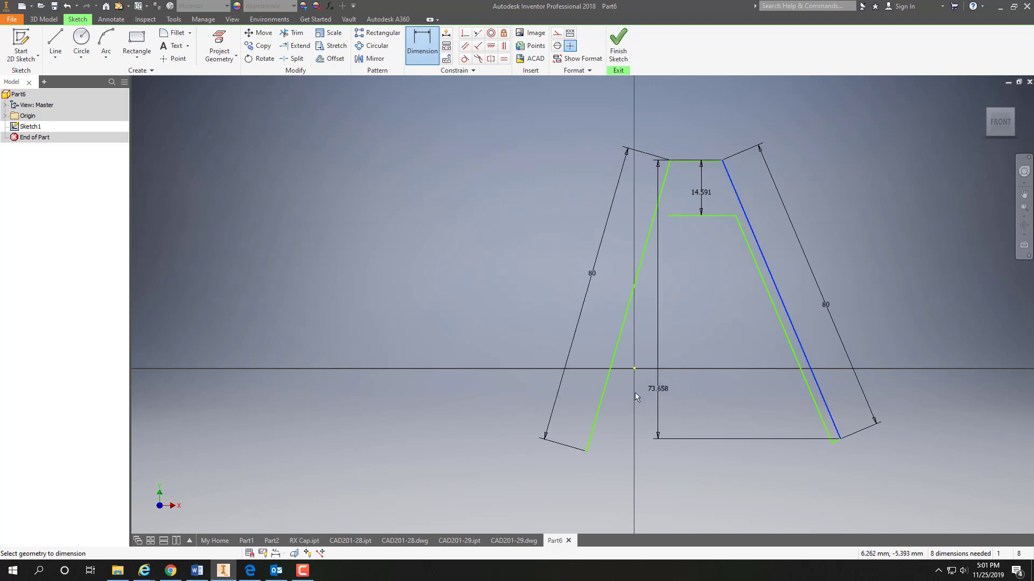
click(604, 405)
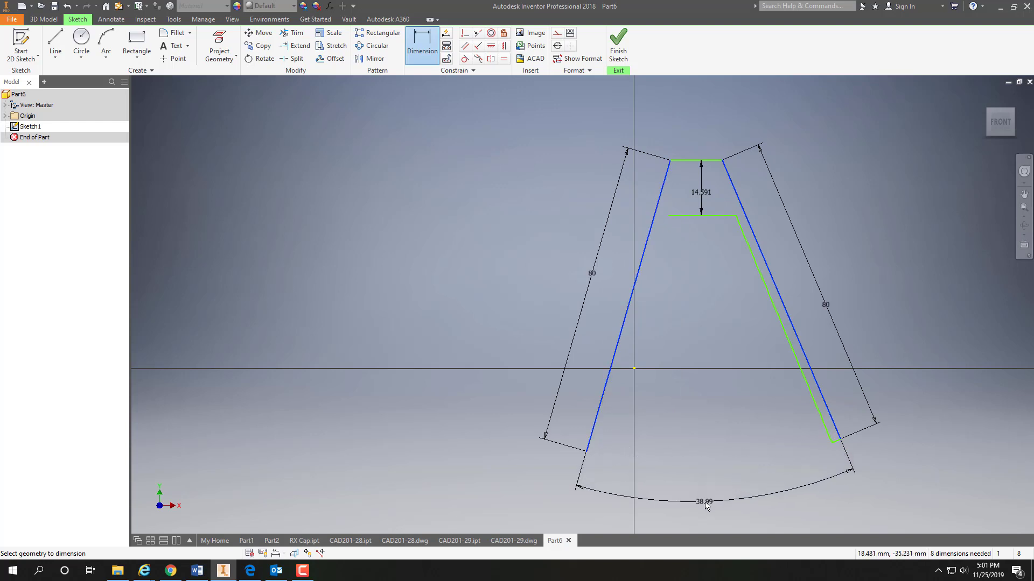
click(705, 502)
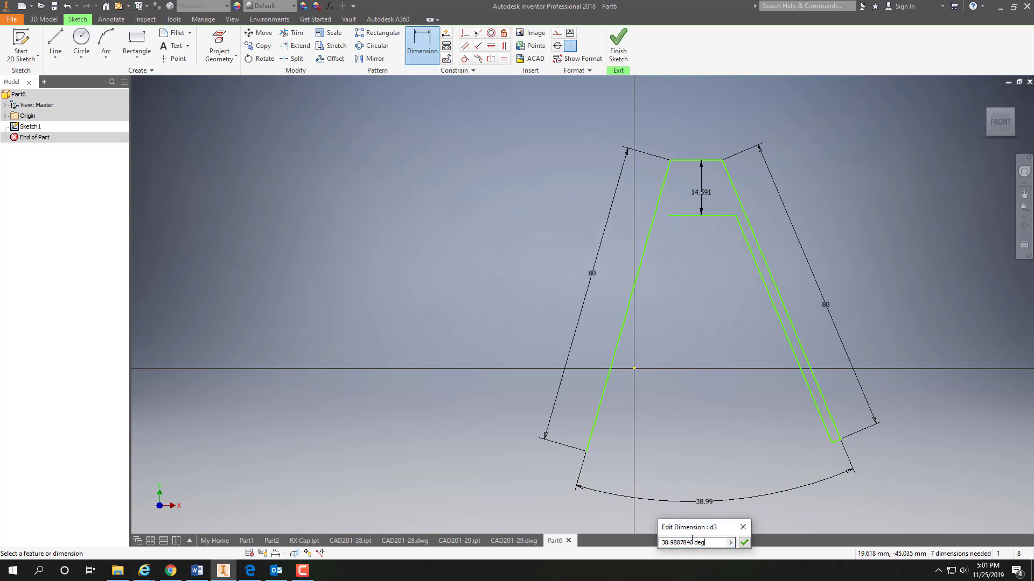
text(60)
key(Return)
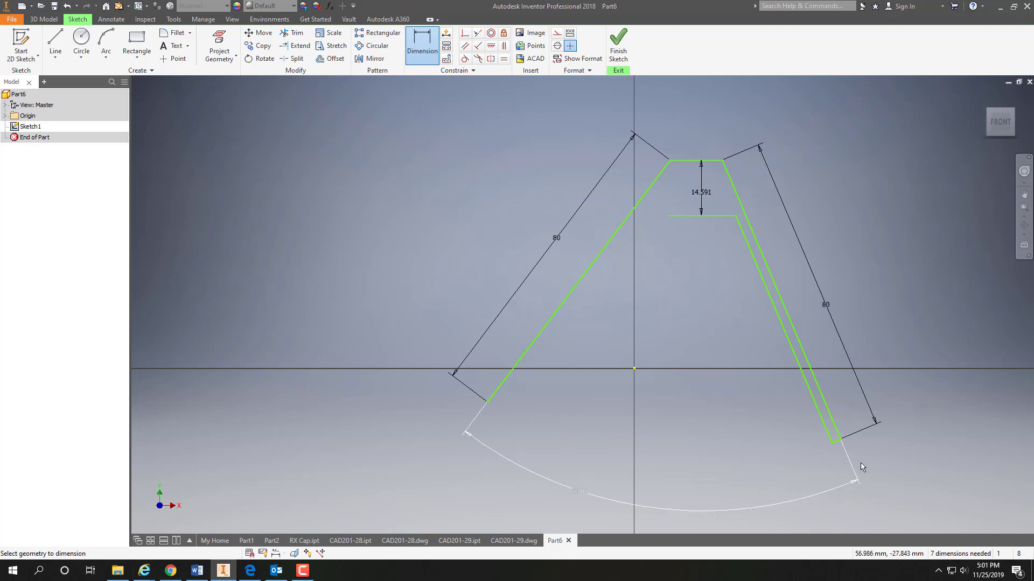
Dimension the length of the top horizontal line and set it to 35 mm
click(686, 160)
click(693, 143)
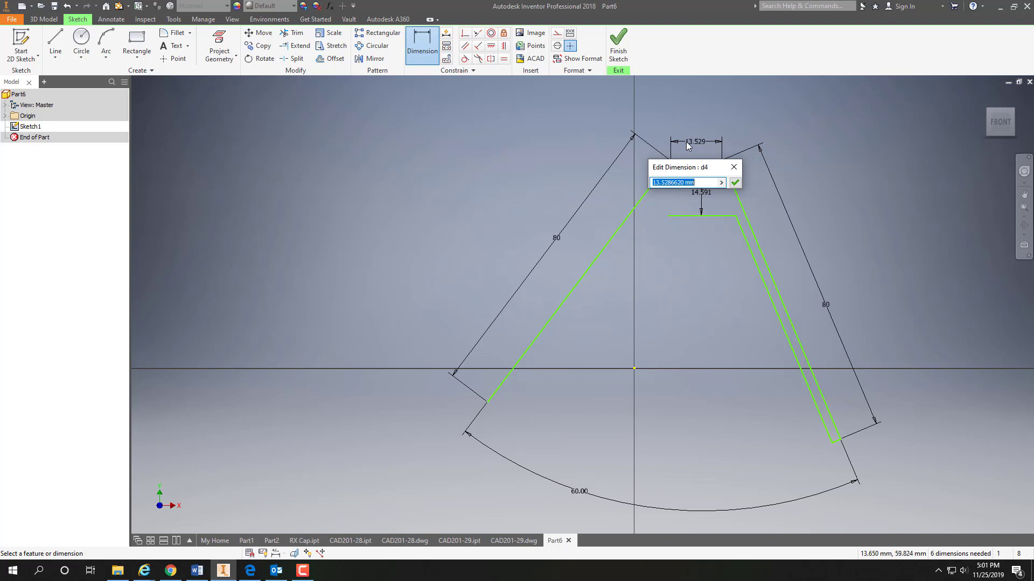
text(35)
key(Return)
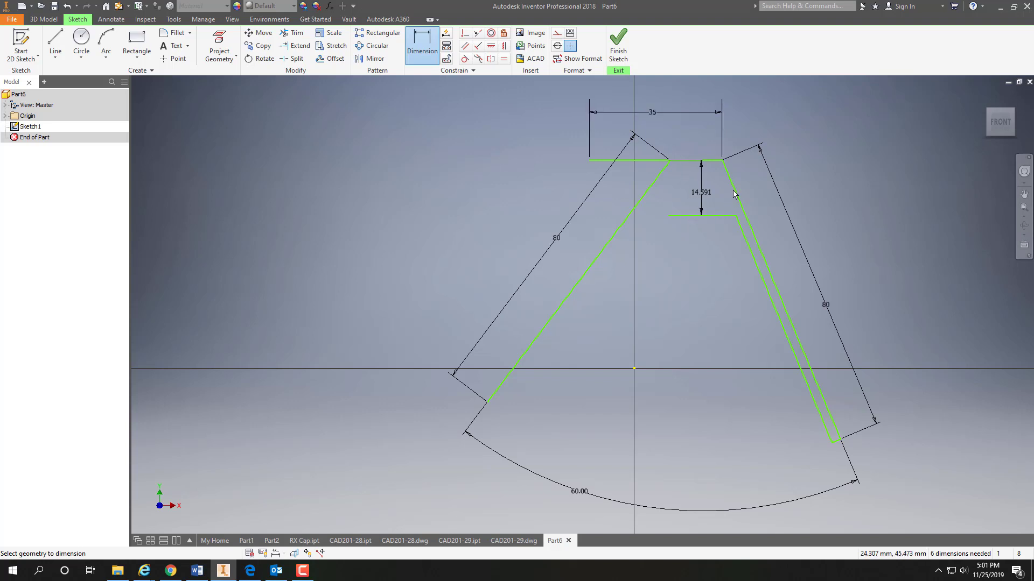
Add a horizontal dimension between the upper ends of the two legs' outer edges and set it to 35 mm
click(722, 160)
click(669, 160)
click(668, 95)
text(35)
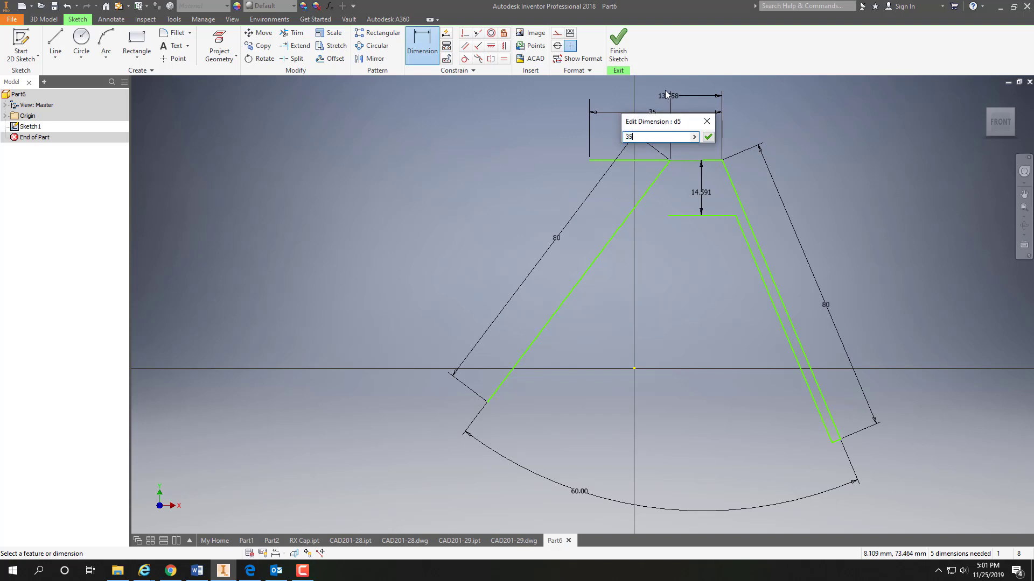
key(Return)
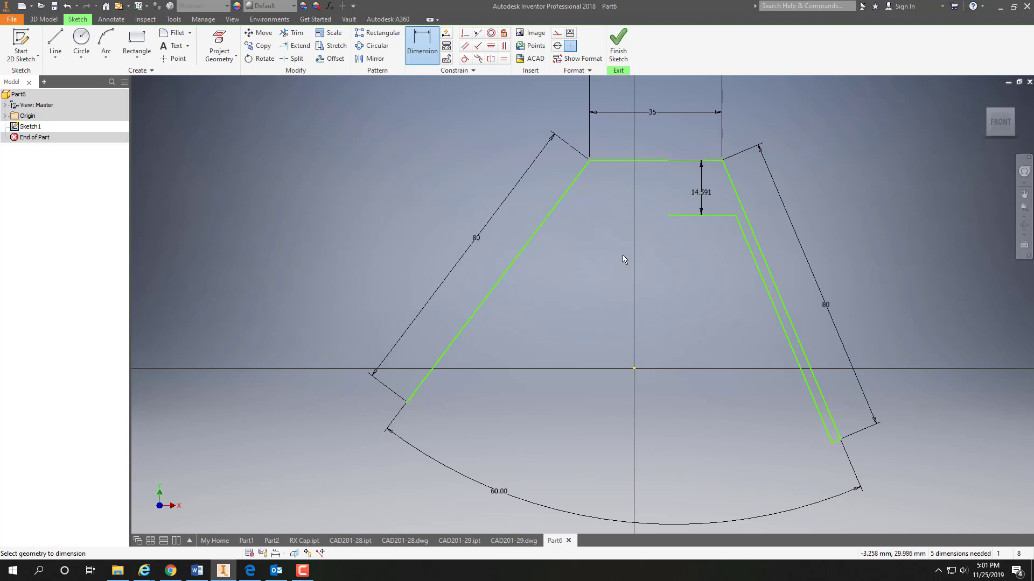
Set the vertical distance between the top line and the inner horizontal line to 15 mm
click(698, 192)
text(15)
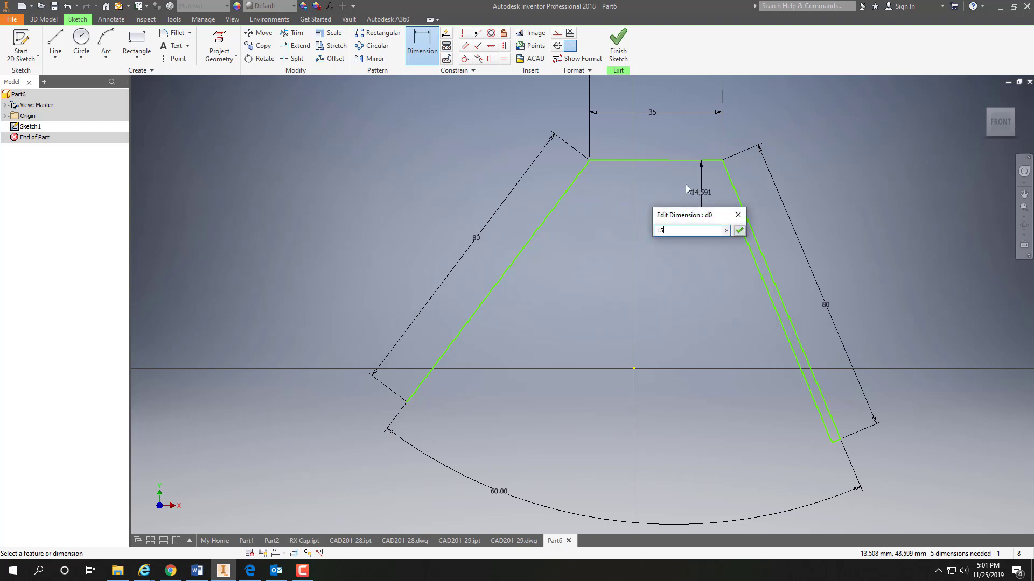
key(Return)
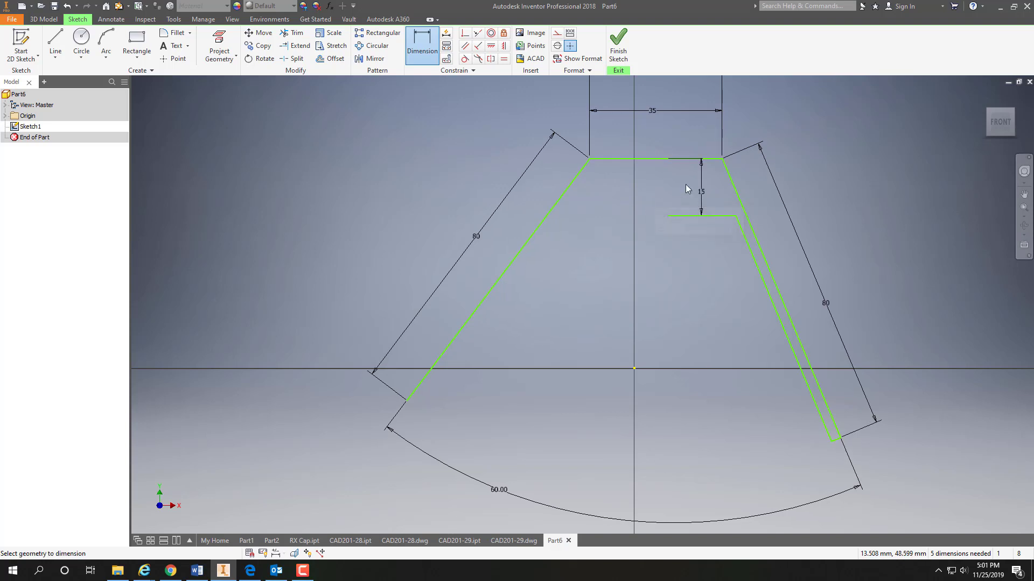
Dimension the right leg's width between its outer and inner edges and set it to 15 mm
click(785, 305)
click(778, 313)
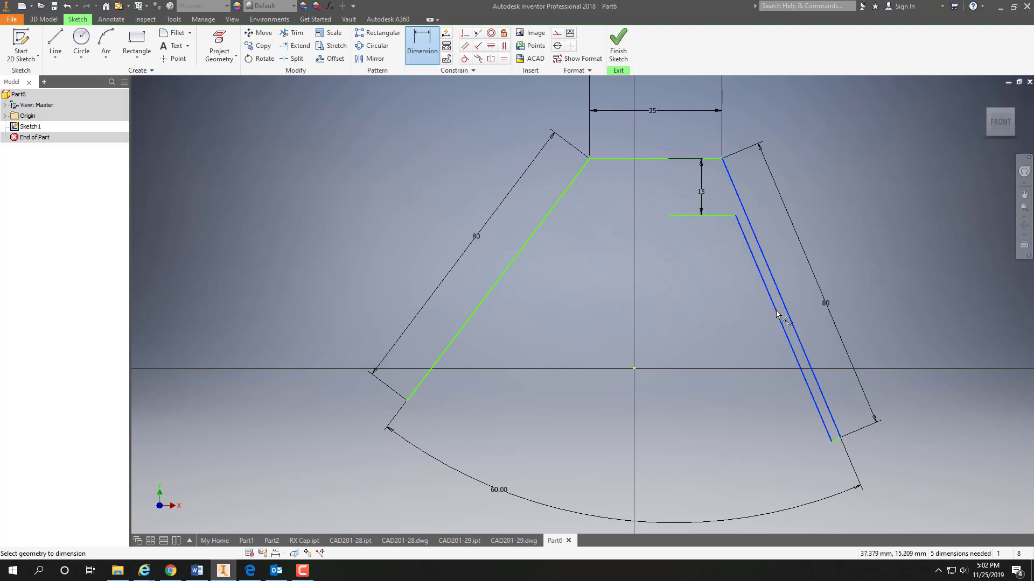
click(804, 364)
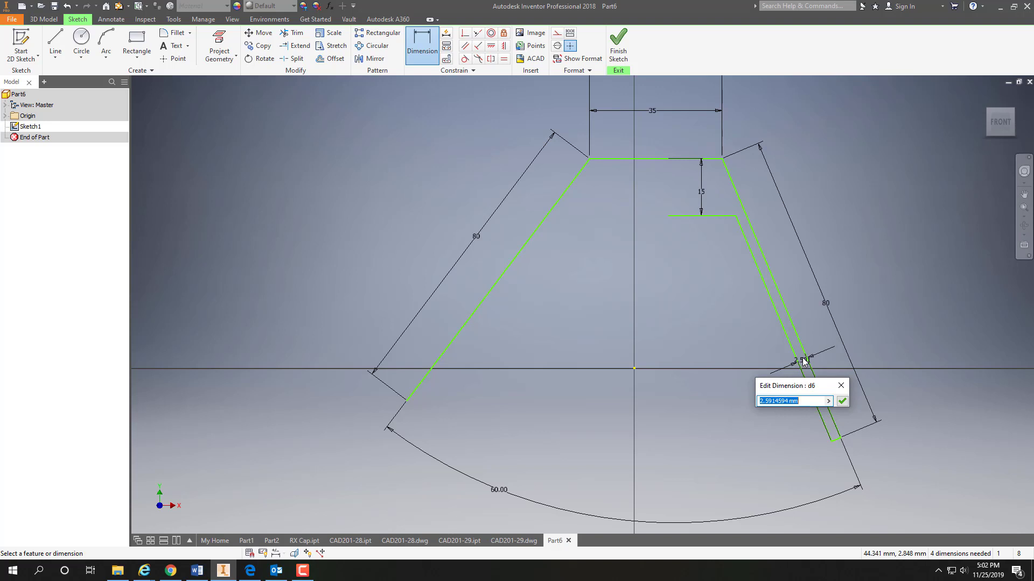
text(15)
key(Return)
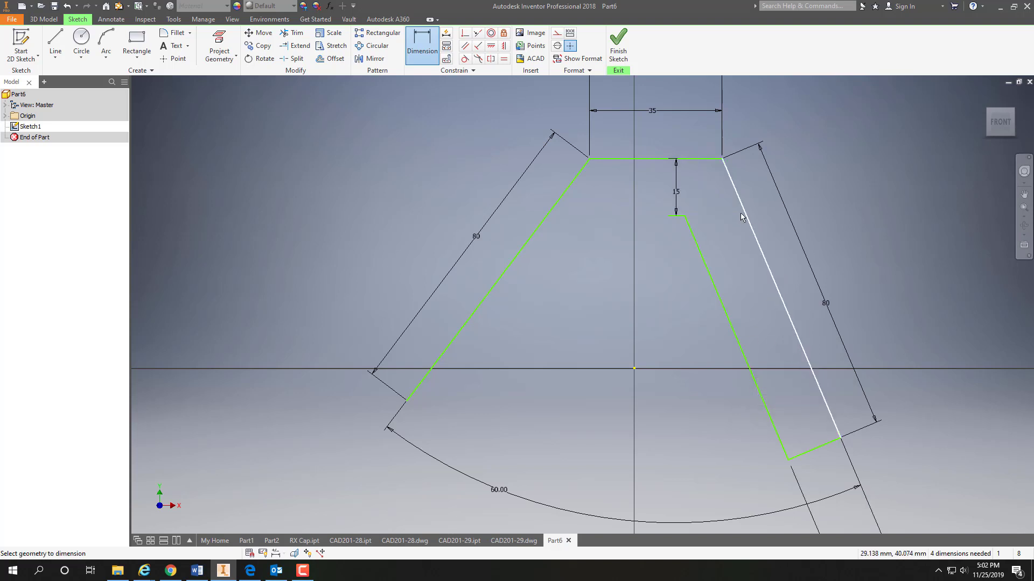
Add an angular dimension between the top line and the right leg's outer edge and set it to 120 degrees
click(700, 159)
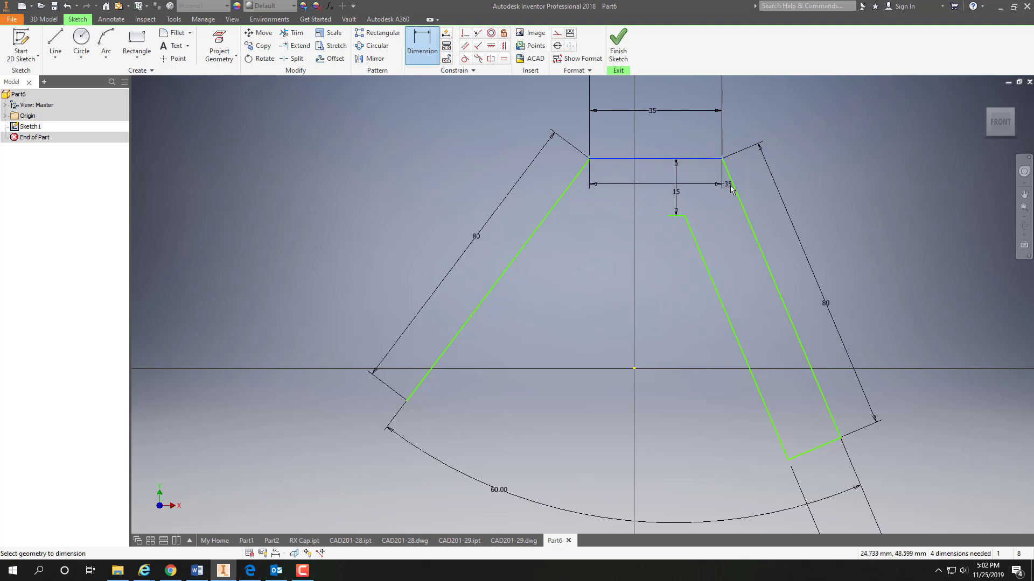
click(740, 199)
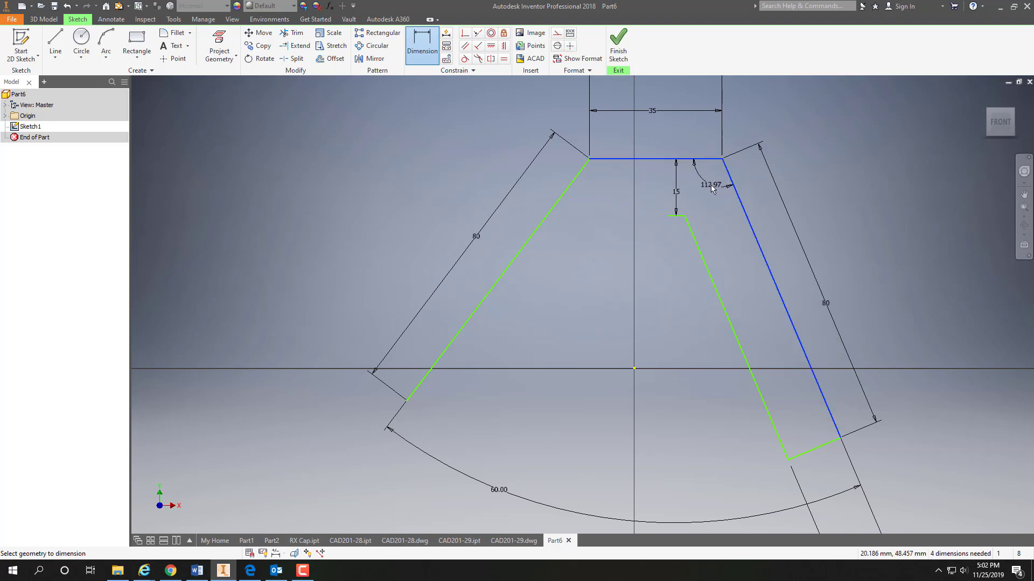
click(711, 185)
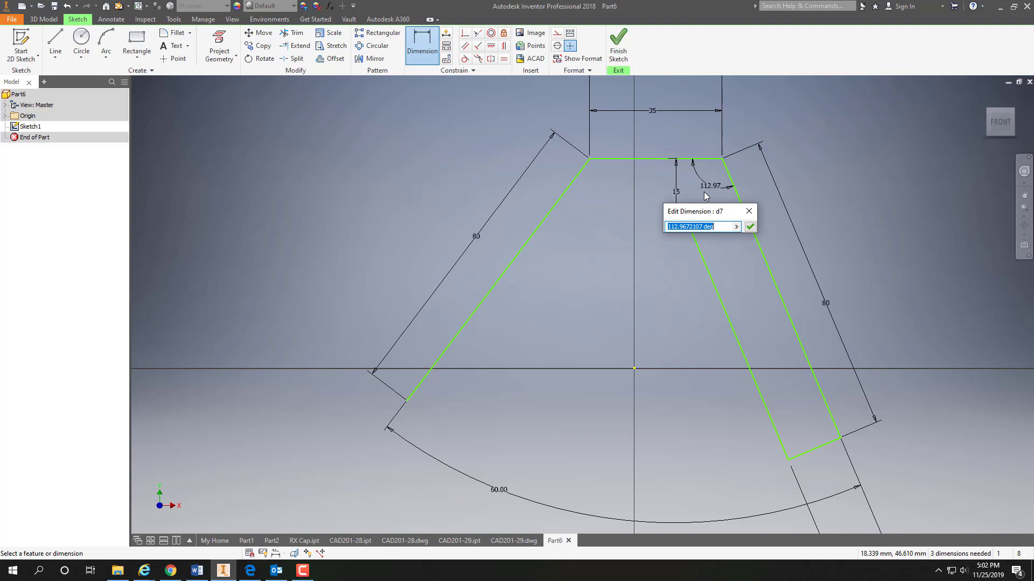
text(120)
key(Return)
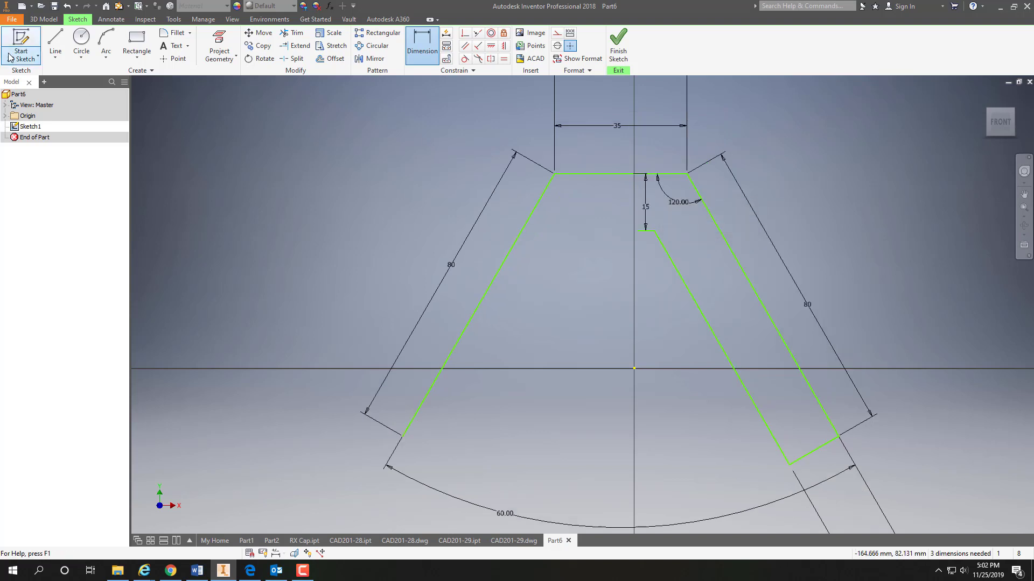
Draw a 15 mm end line perpendicular to the left leg's outer edge and an inner edge about 71 mm long up from it
click(55, 42)
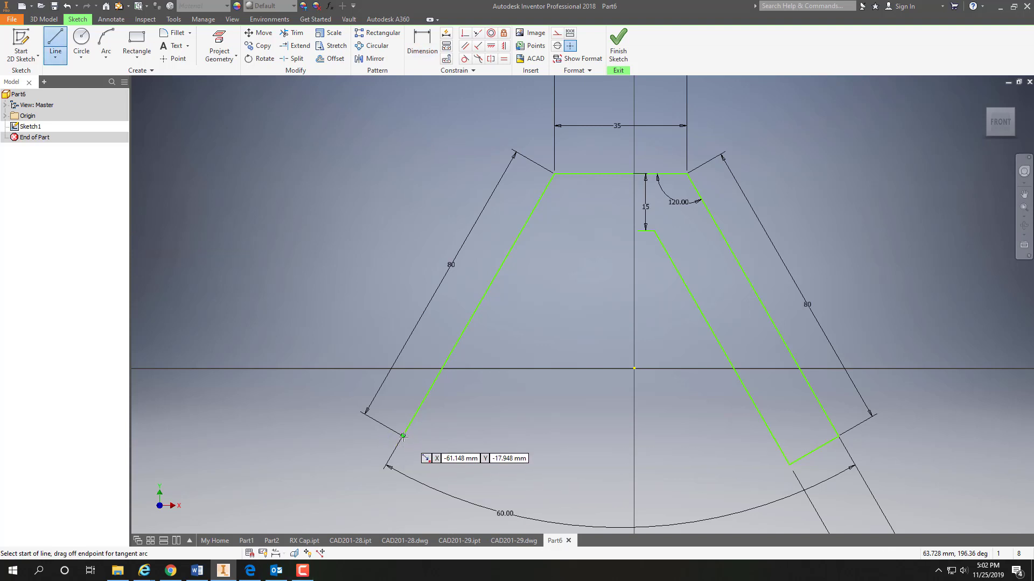
click(404, 436)
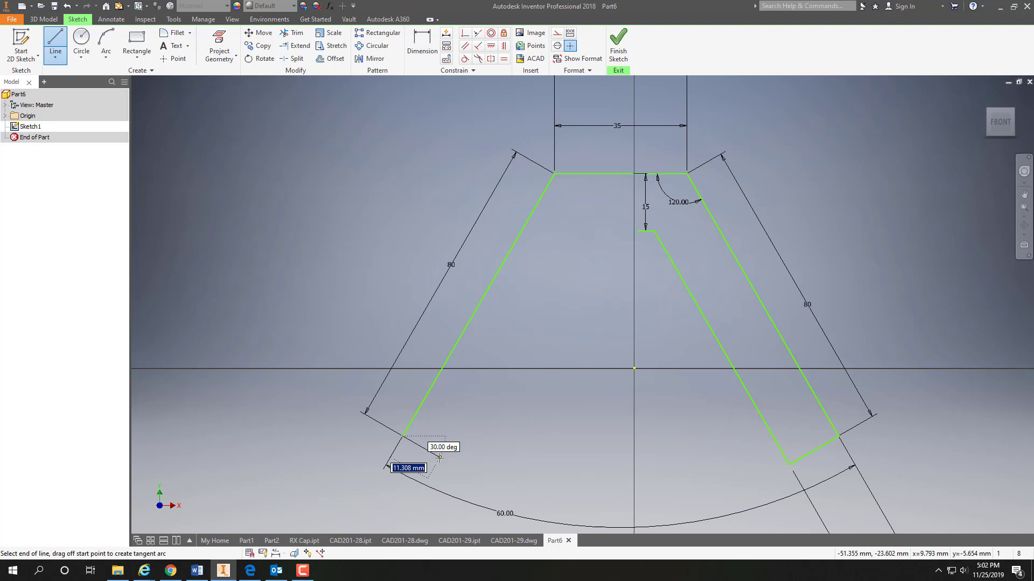
text(15)
key(Return)
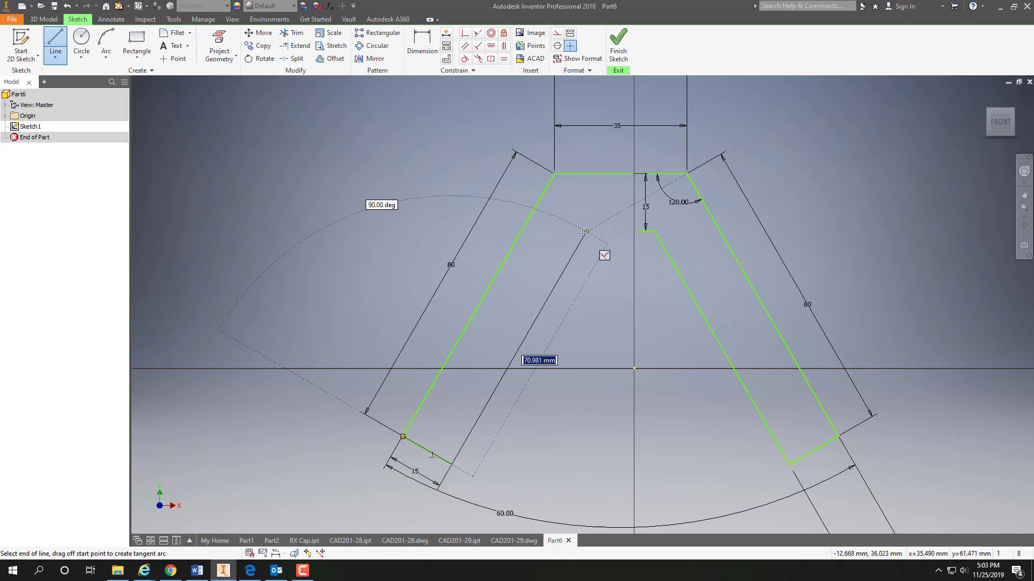
click(585, 232)
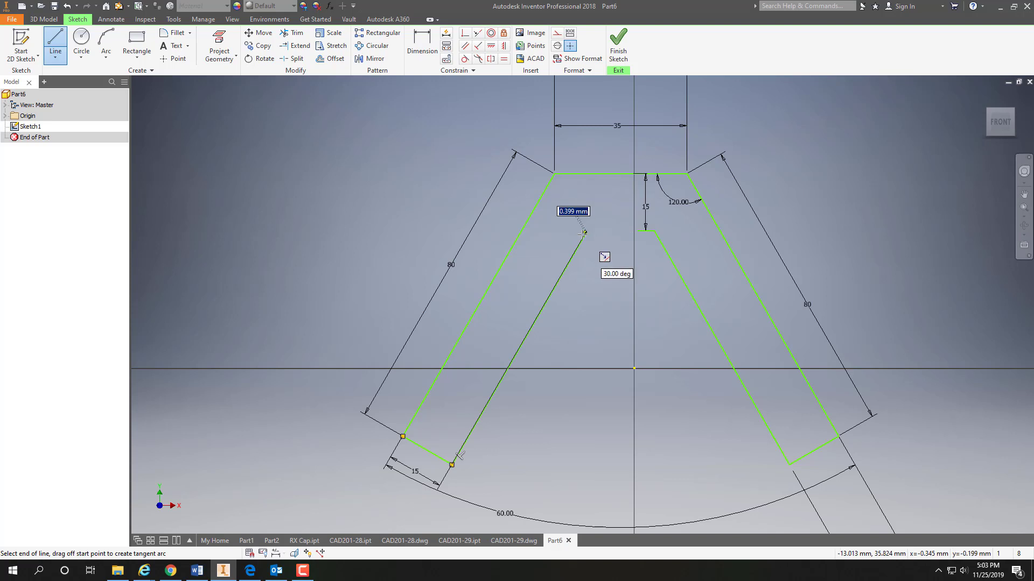
key(Escape)
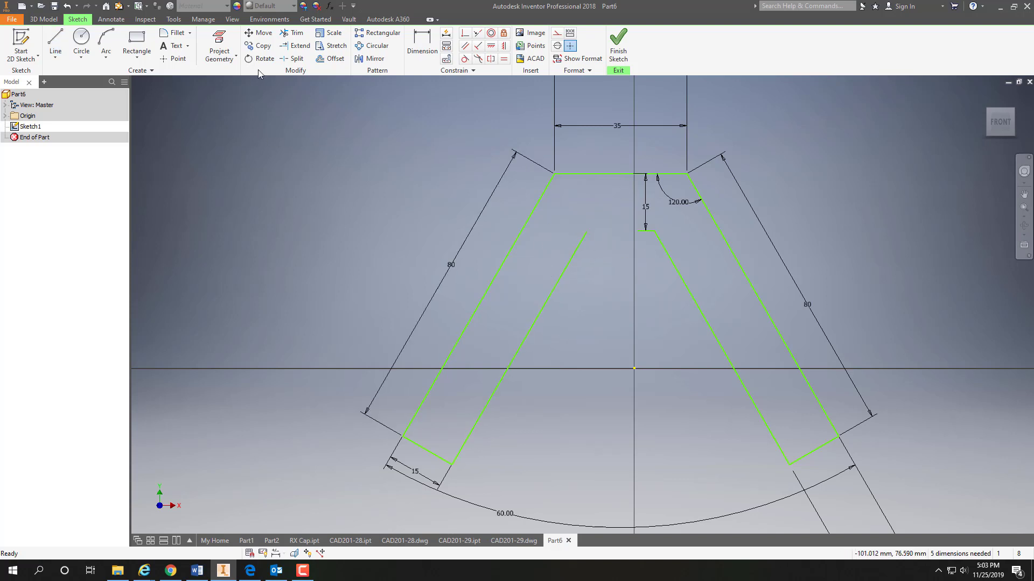
Extend the inner horizontal line to the left leg's outer edge and trim the part beyond the leg's inner edge
click(295, 46)
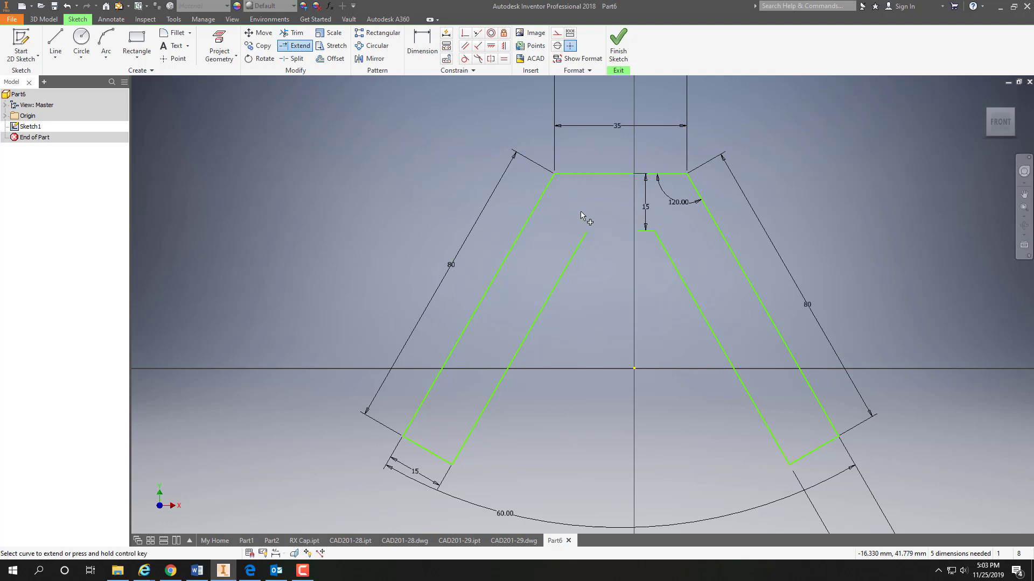
click(639, 232)
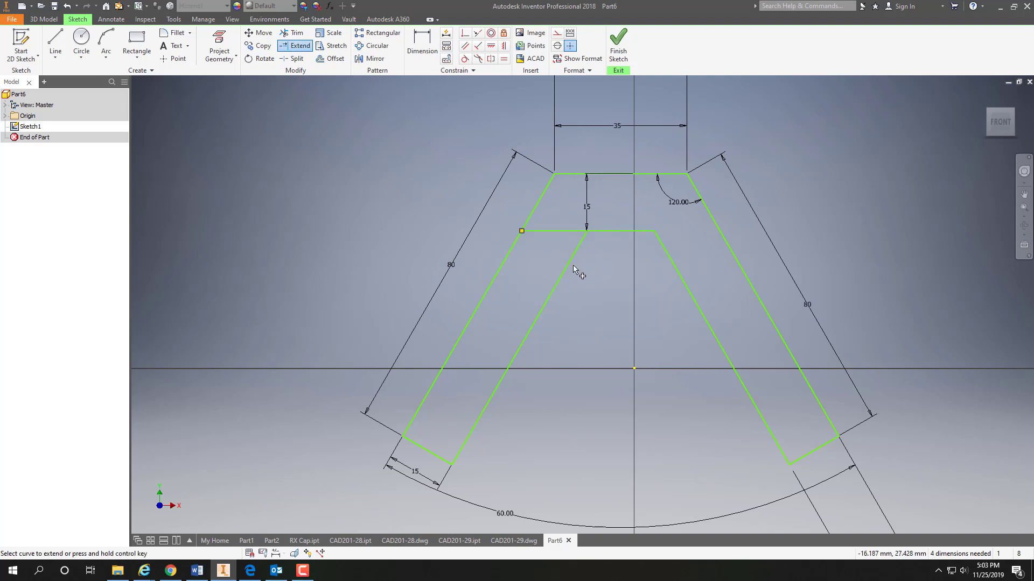
click(586, 236)
click(292, 33)
click(554, 232)
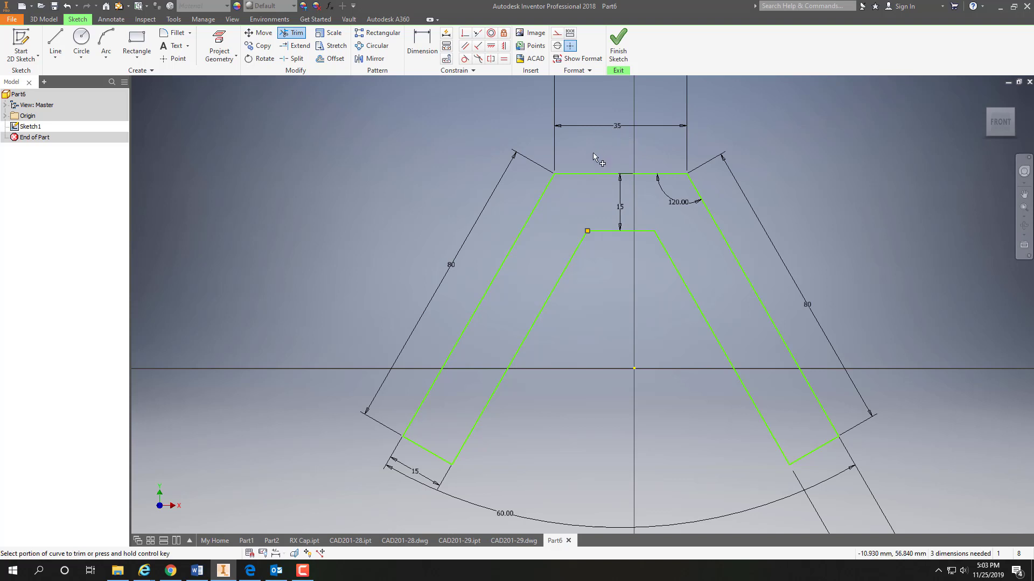
key(Escape)
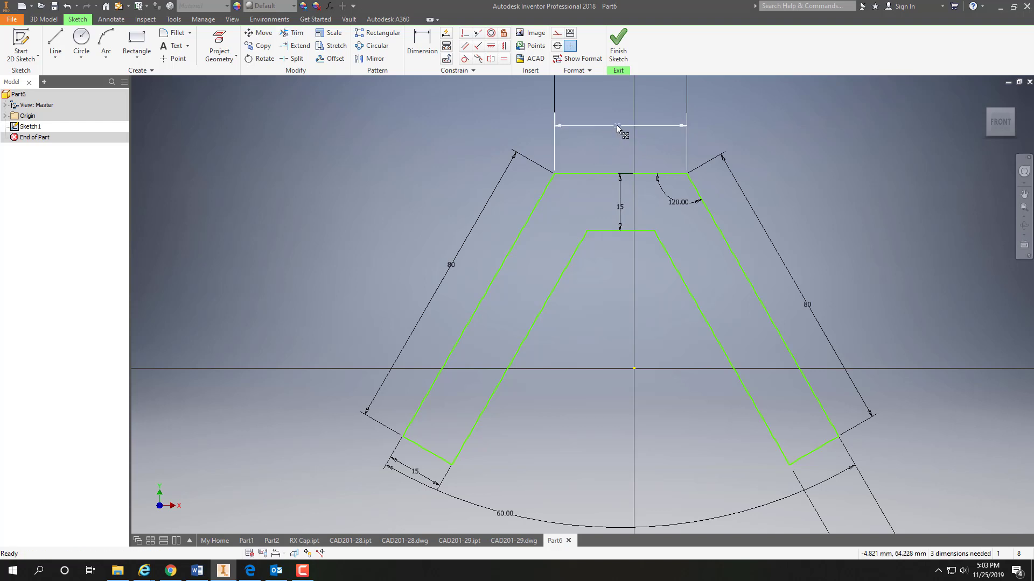
Set the top line's length dimension to 41 mm
double_click(616, 125)
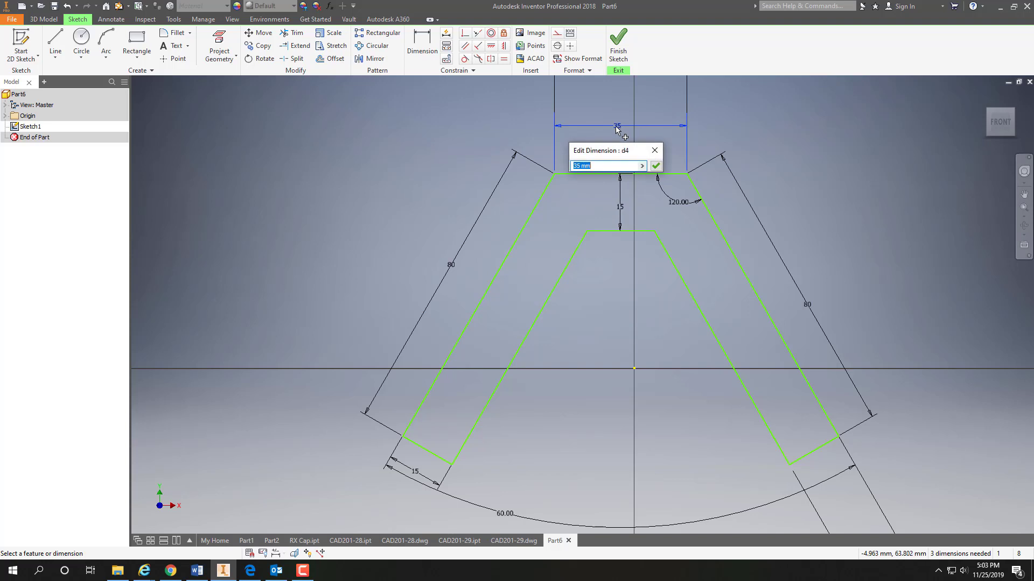
text(41)
key(Return)
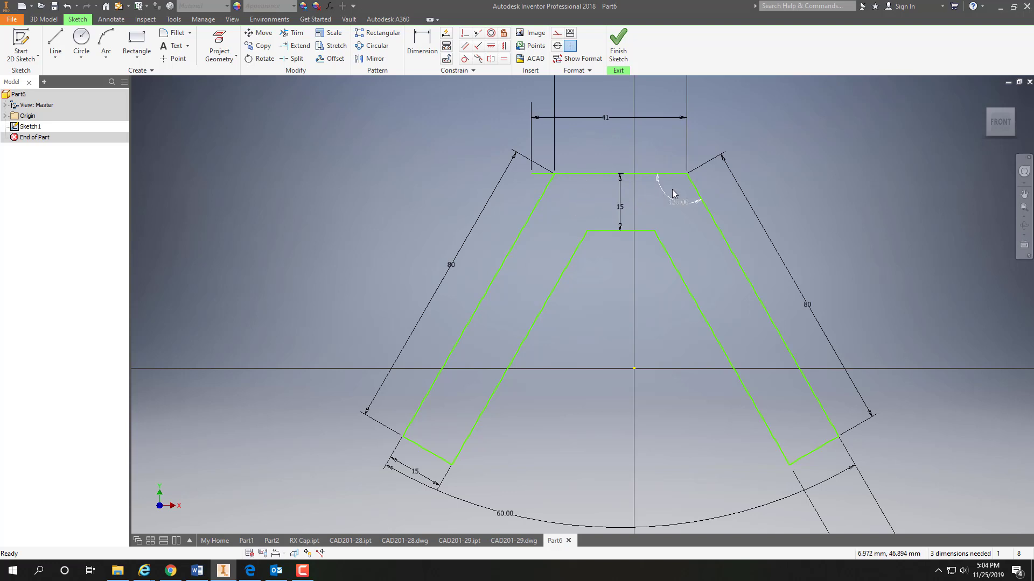
Try to drag the left leg's upper outer corner to shift it along the top line
click(687, 174)
drag(555, 176, 593, 154)
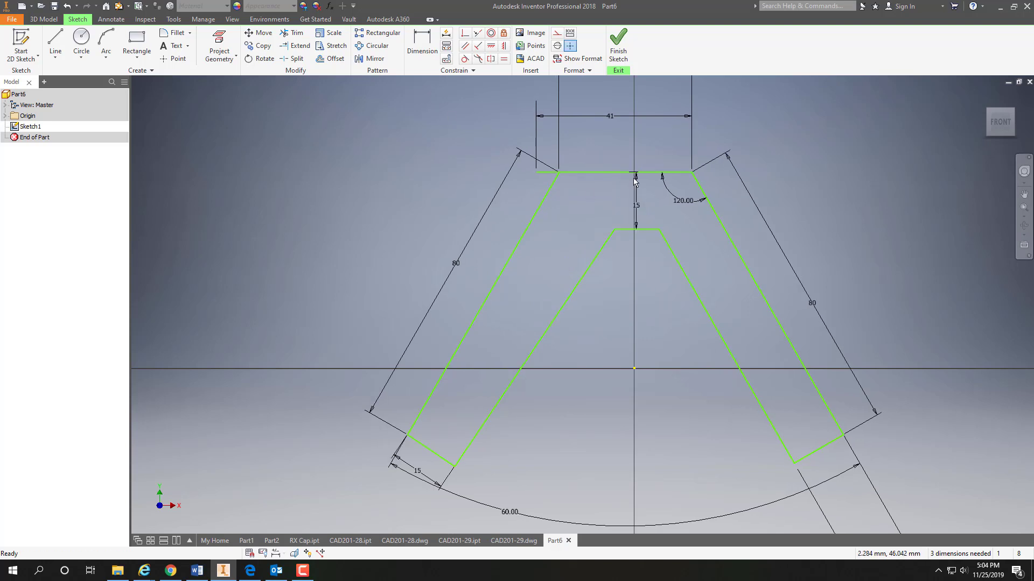
scroll(602, 145, up, 1)
middle_drag(602, 149, 570, 229)
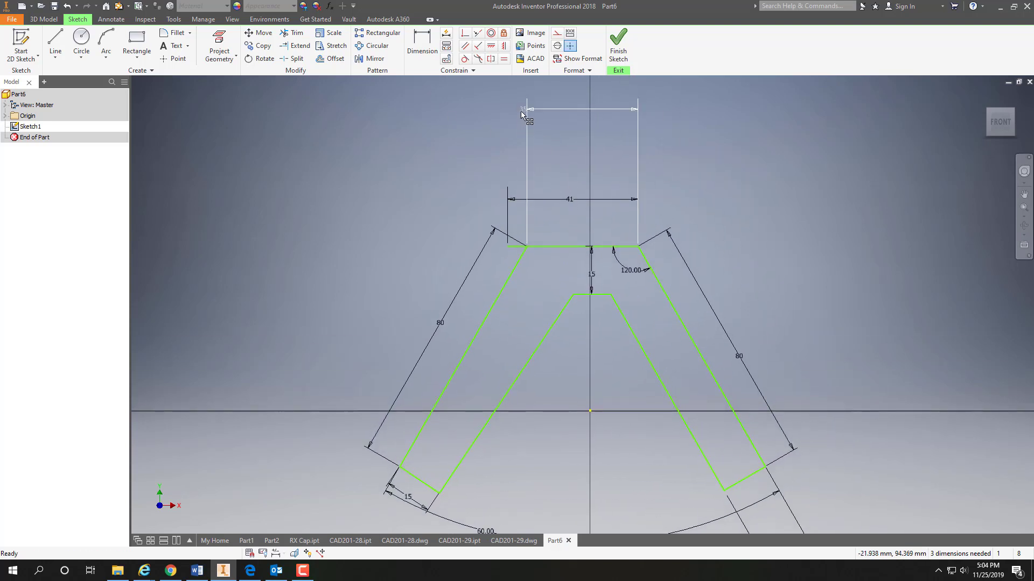
Set the upper horizontal dimension between the two legs' outer top corners to 41 mm
double_click(521, 111)
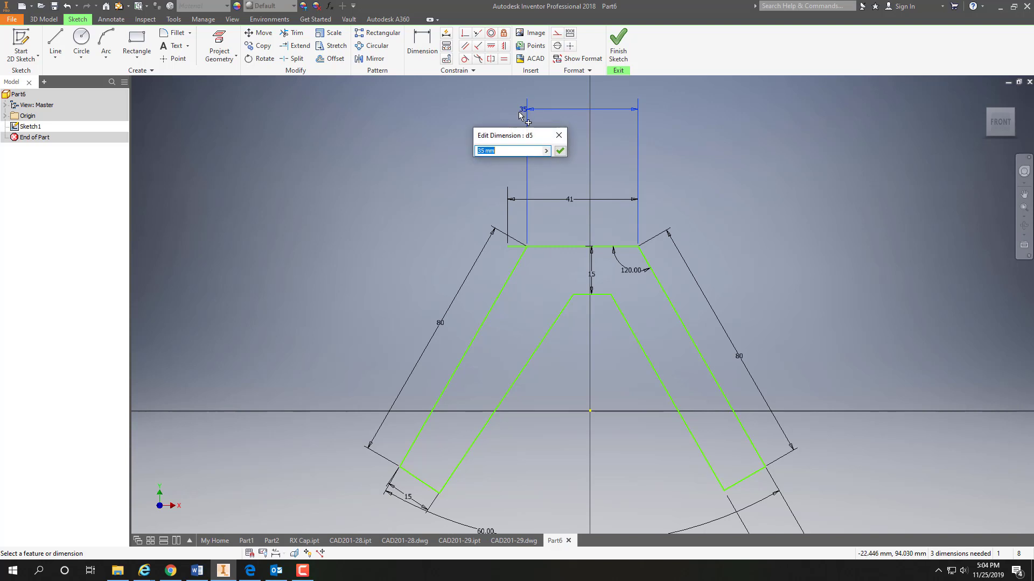
text(41)
key(Return)
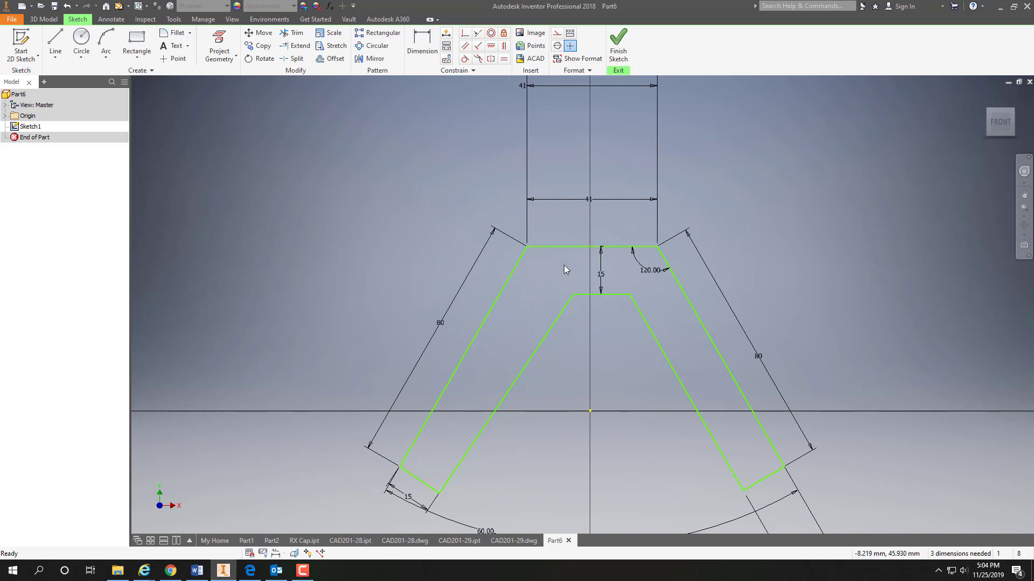
Add a driven angular dimension between the top line and the left leg's outer edge
click(548, 246)
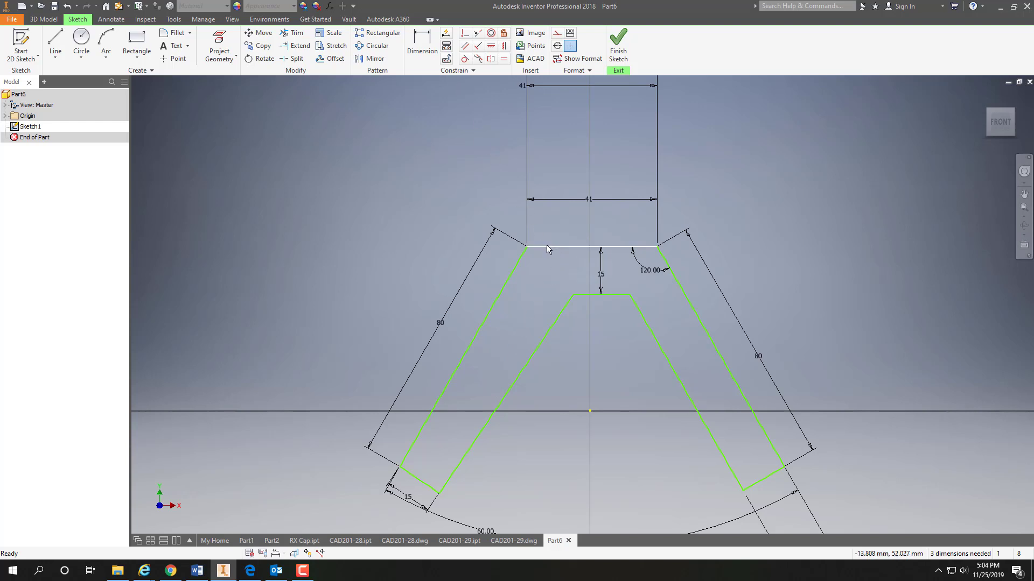
click(514, 272)
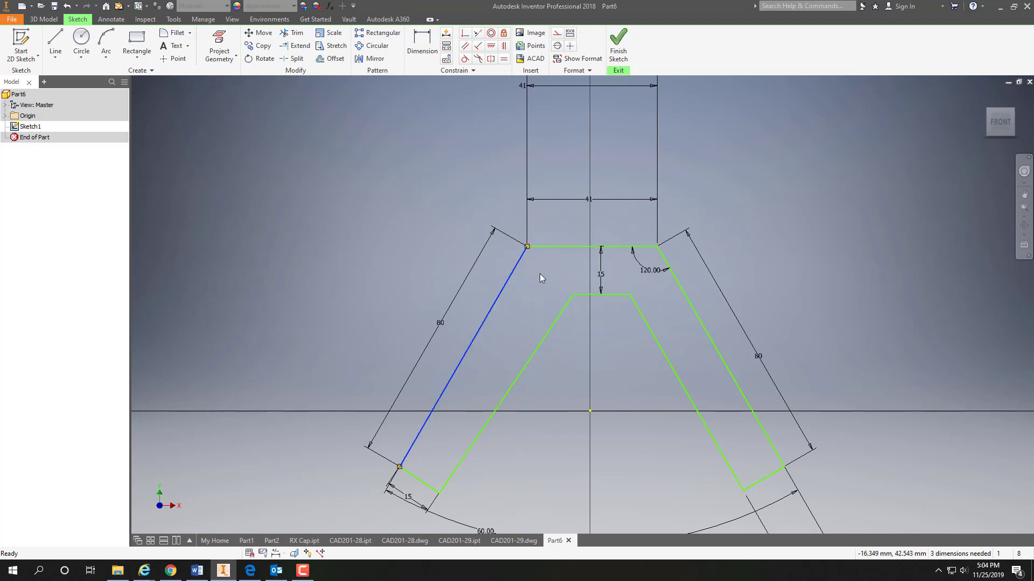
click(436, 54)
click(546, 247)
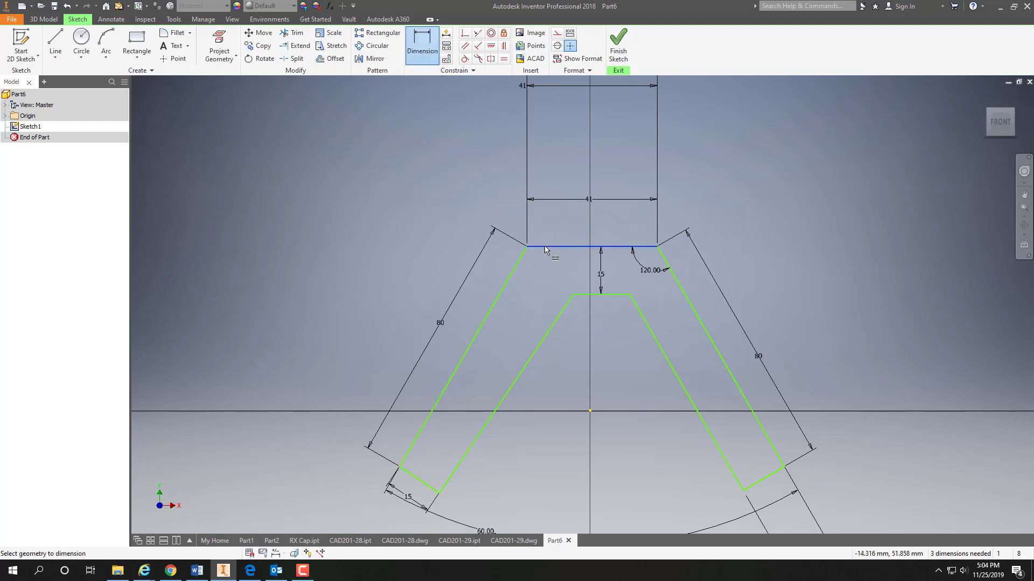
click(518, 274)
click(541, 276)
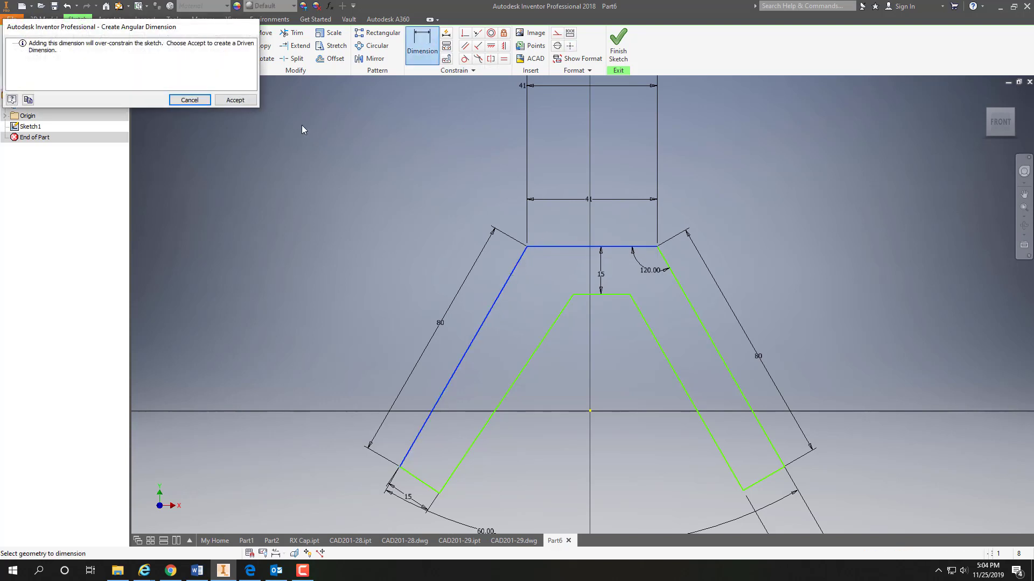
click(235, 100)
Add a driven angular dimension between the left leg's end line and its inner edge
middle_drag(595, 373, 582, 244)
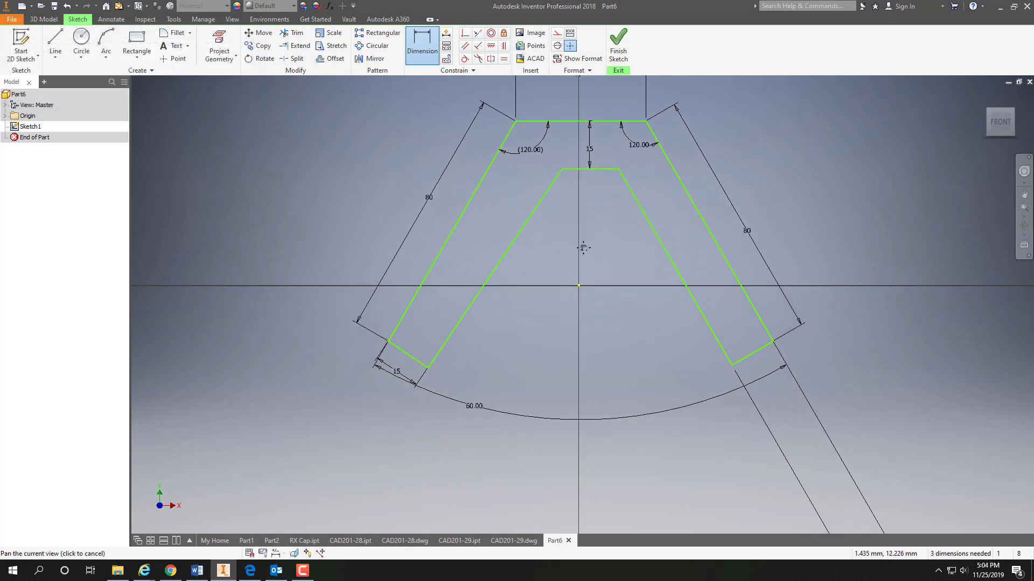
click(415, 358)
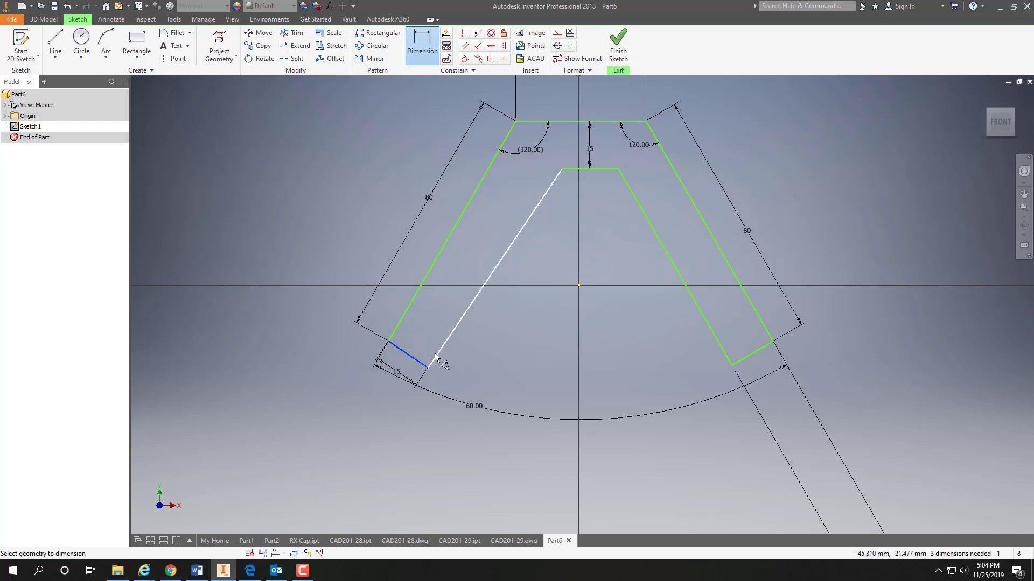
click(438, 360)
click(427, 345)
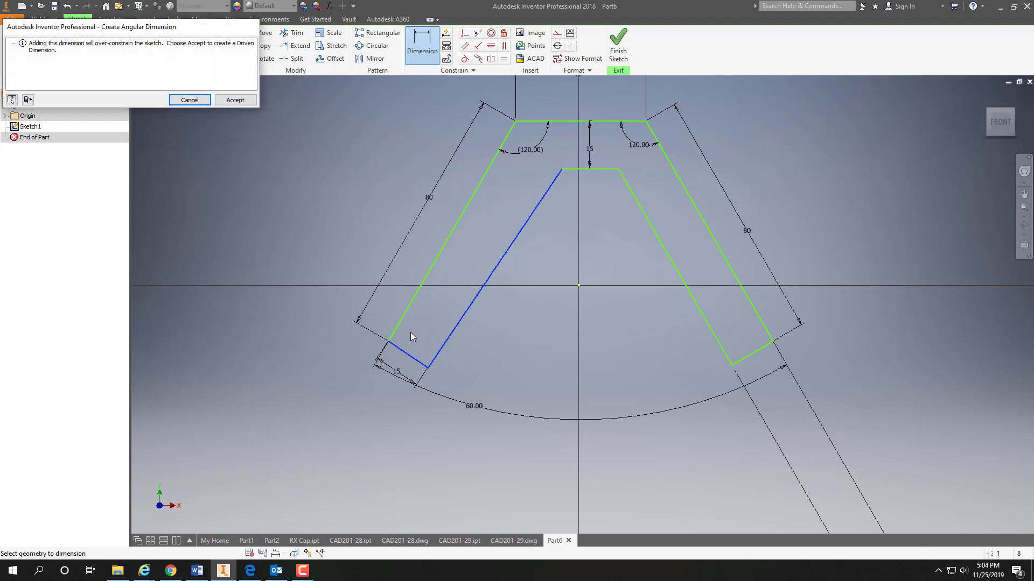
click(233, 99)
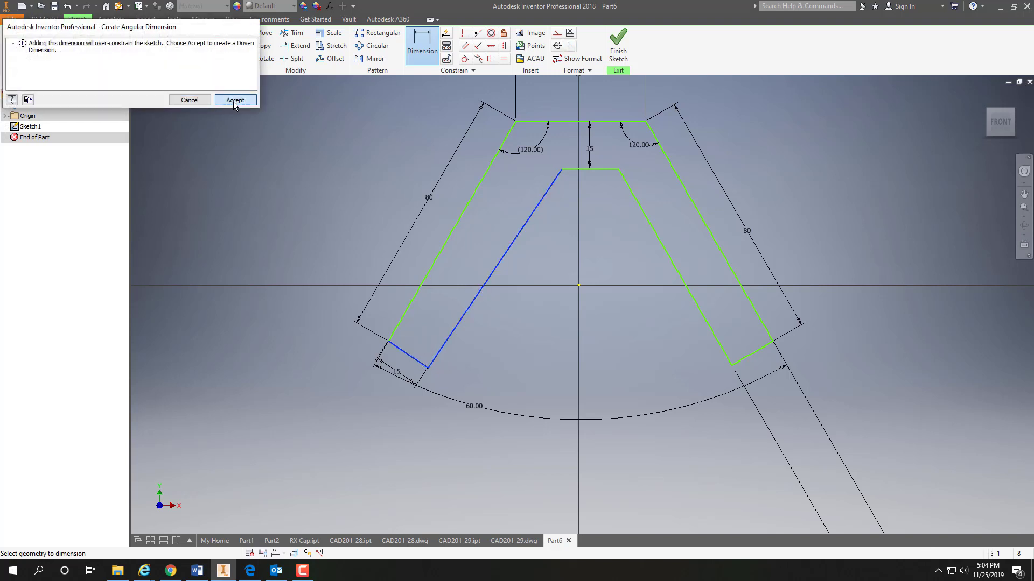
Dimension the angle between the left leg's outer edge and its end line at 90 degrees
click(401, 321)
click(408, 354)
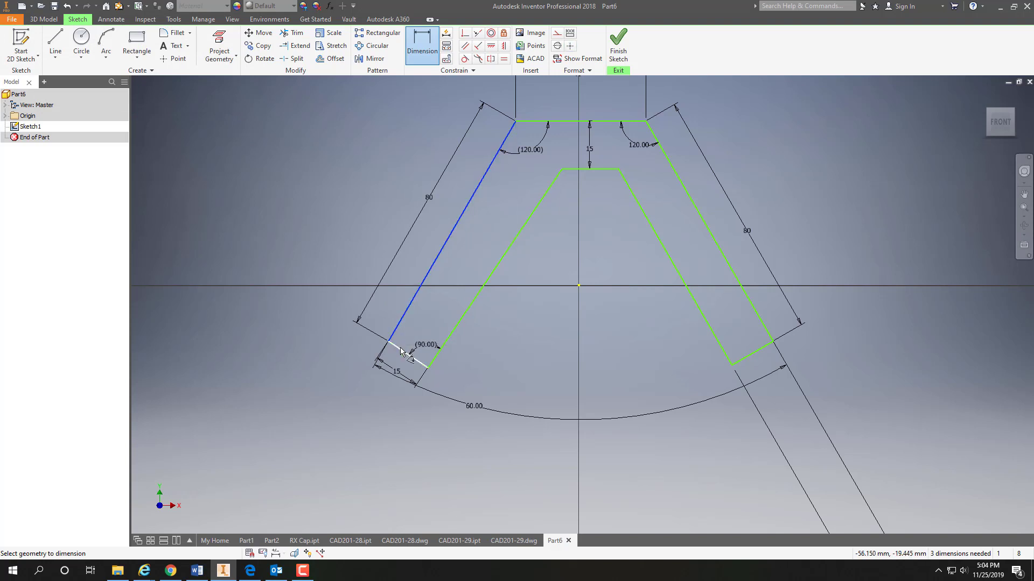
click(425, 322)
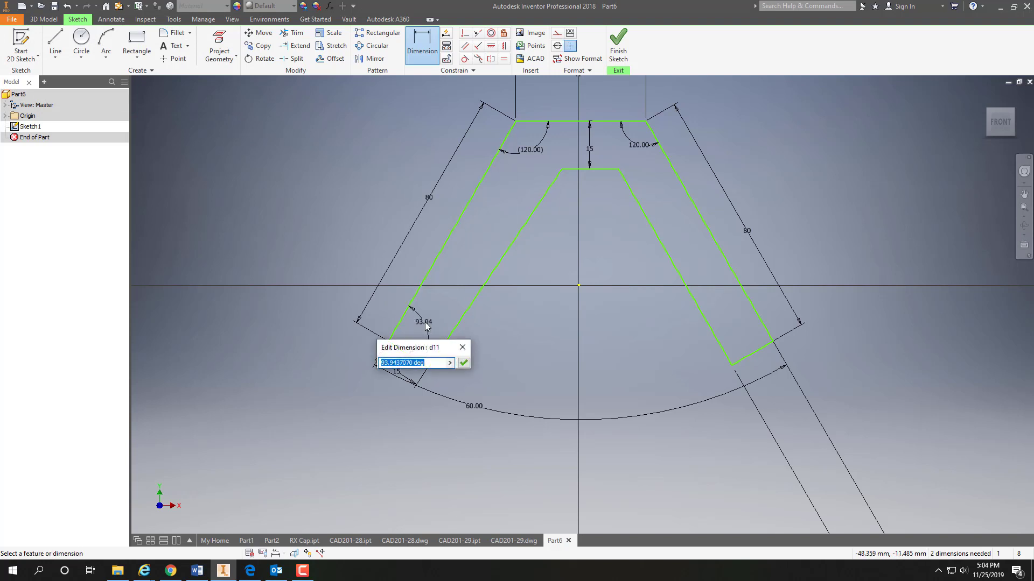
text(90)
key(Return)
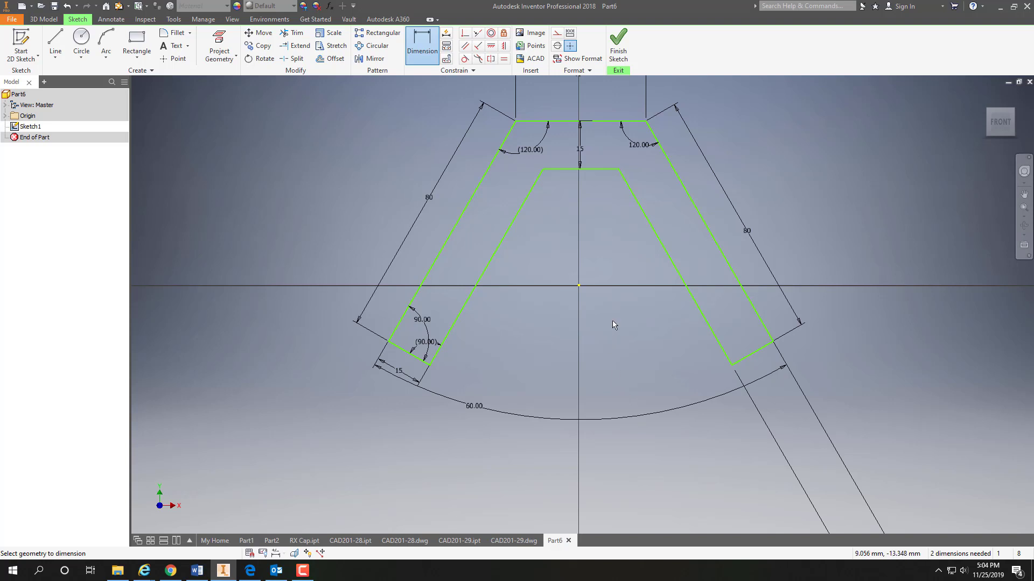
Finish the sketch and extrude the two-legged profile 20 mm as a solid
click(618, 44)
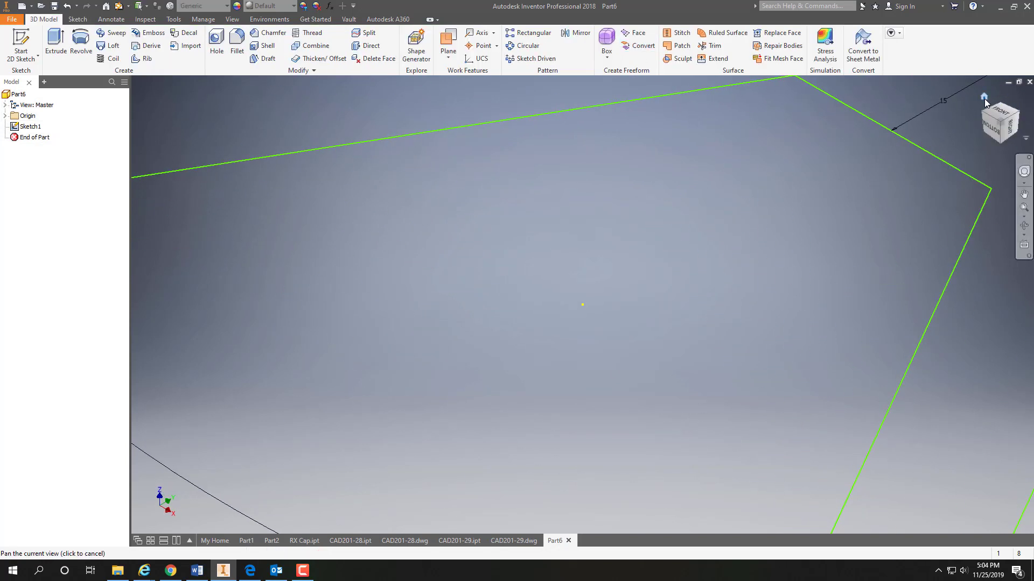
click(983, 96)
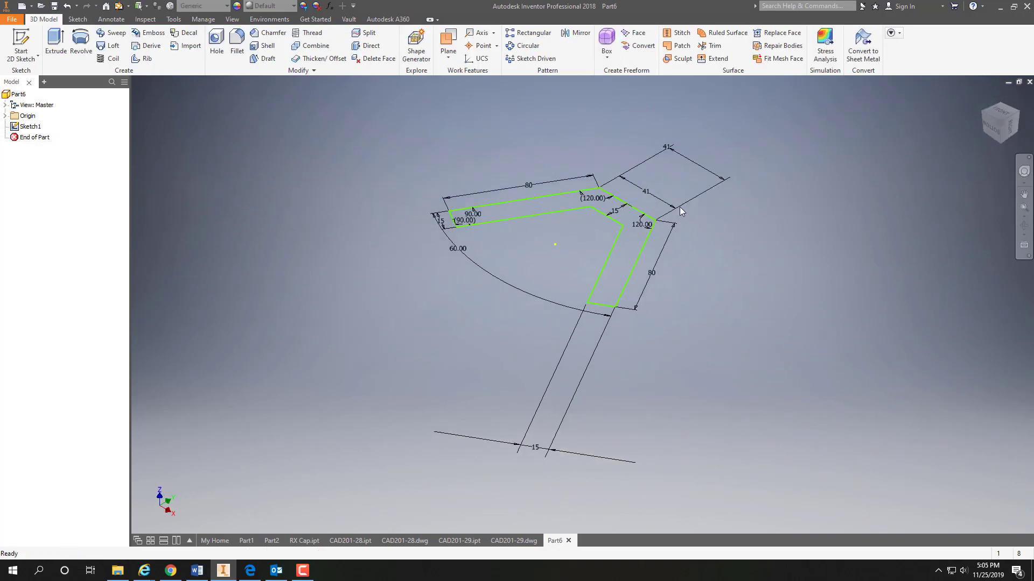
click(54, 39)
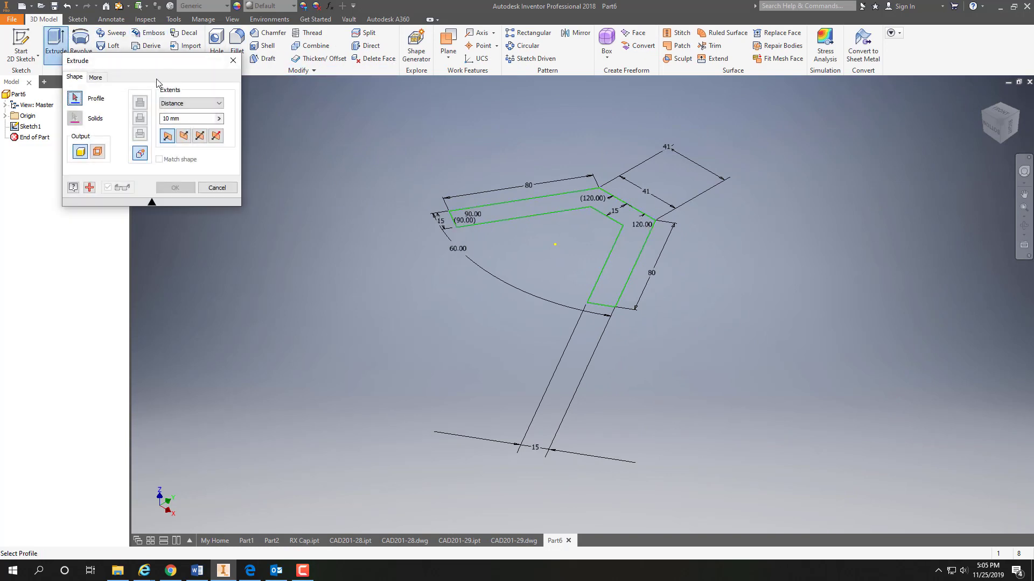
click(525, 210)
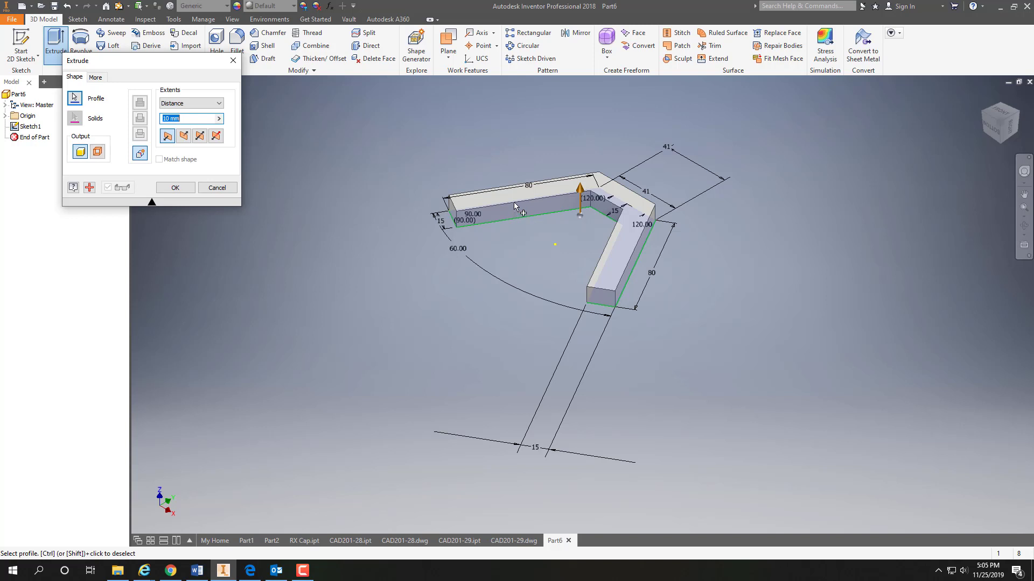
text(20)
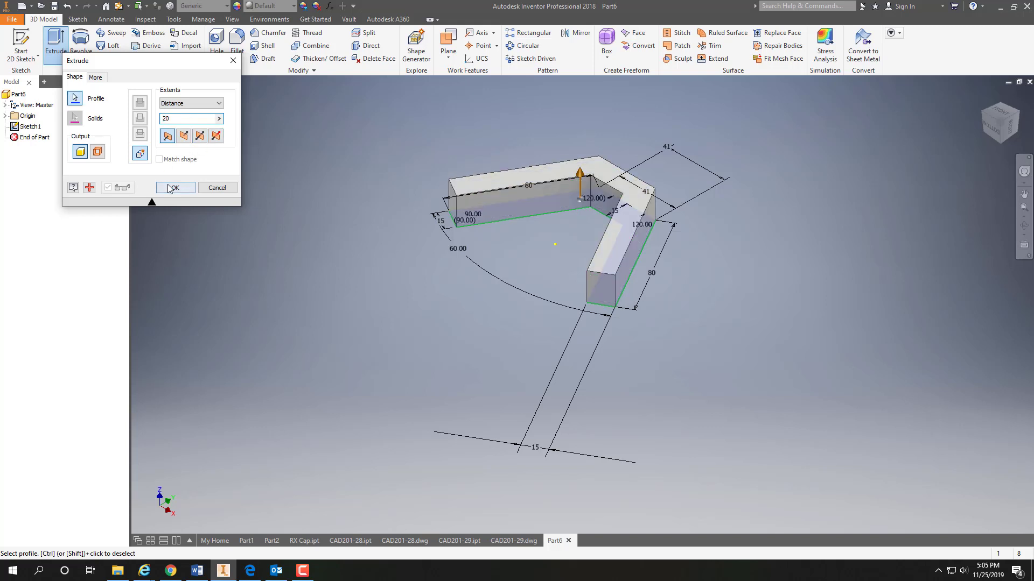
click(169, 186)
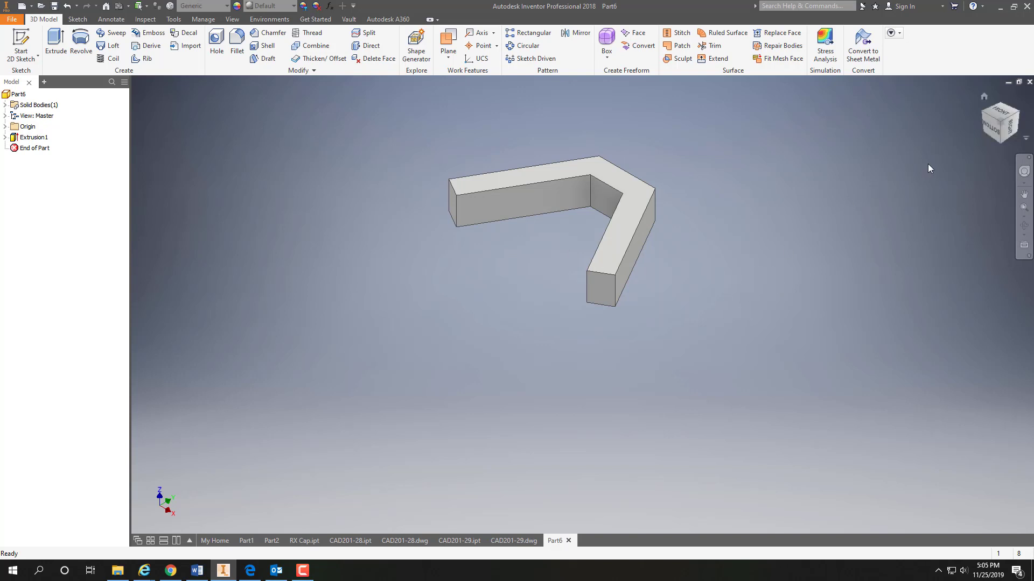
Start a new sketch on the back face of the two-legged body
drag(991, 118, 971, 62)
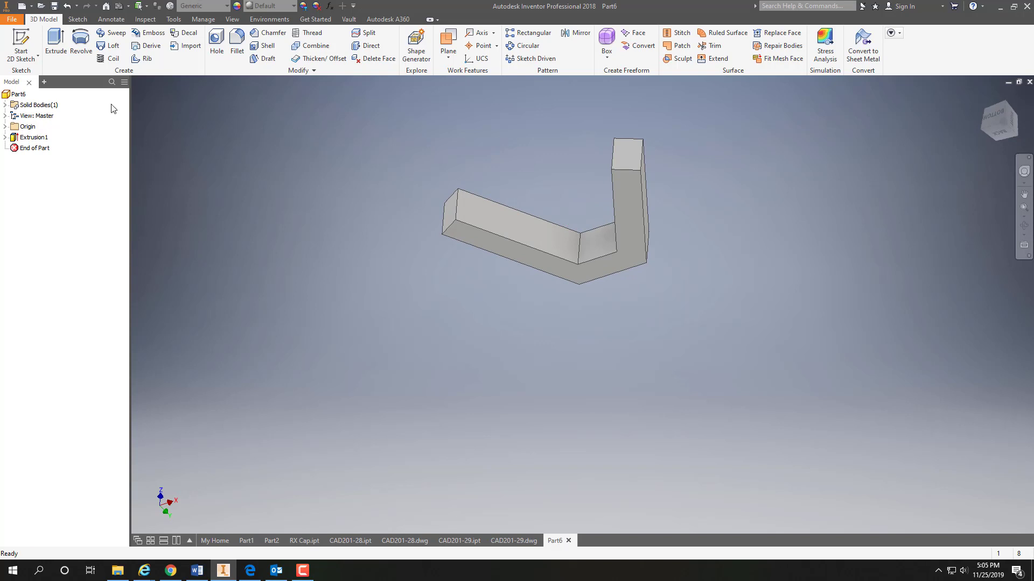
click(22, 57)
click(30, 81)
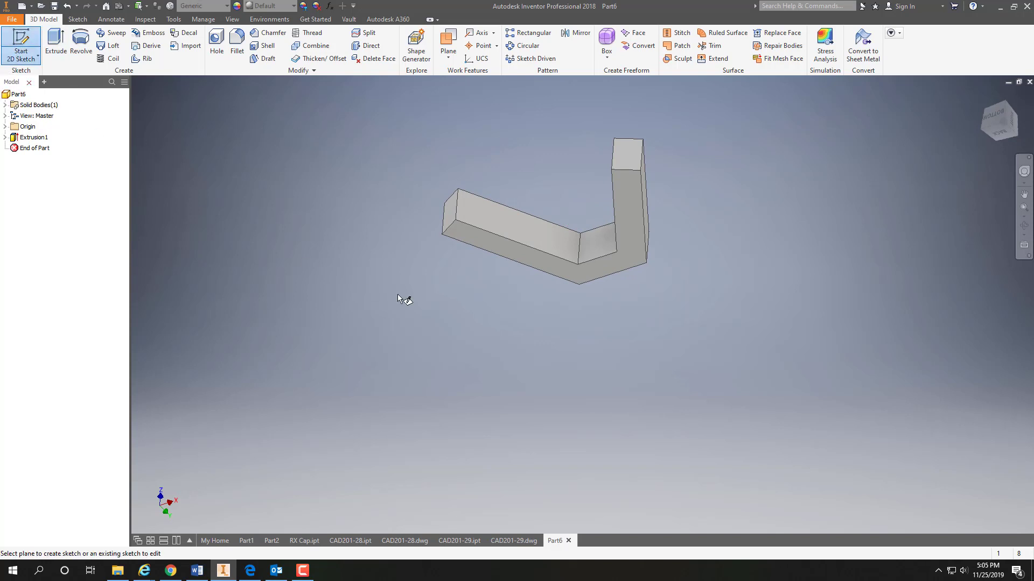
click(570, 277)
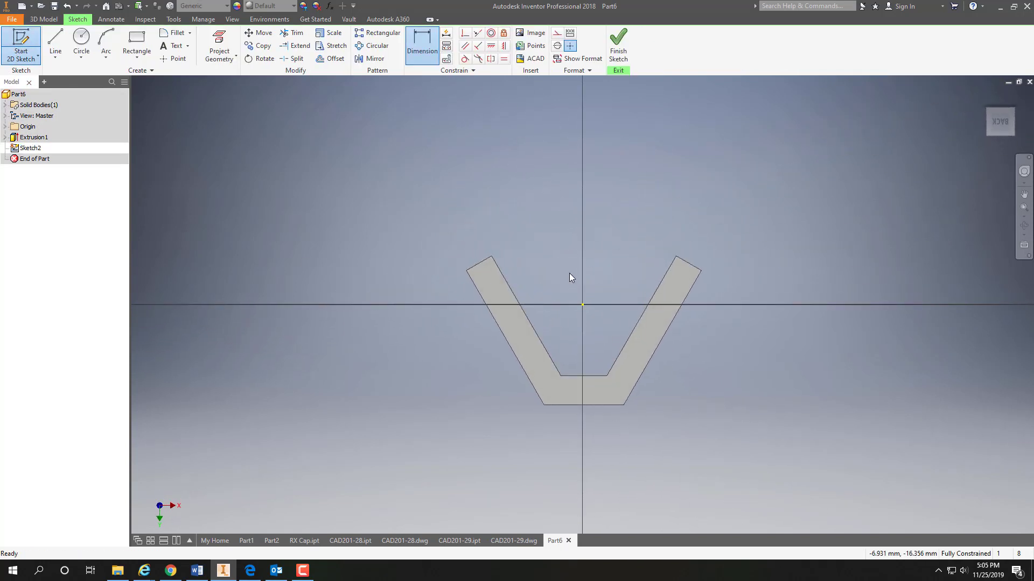
Draw a closed trapezoid spanning both legs, its long side about 86 mm and its short side within the crossbar about 29 mm
click(56, 41)
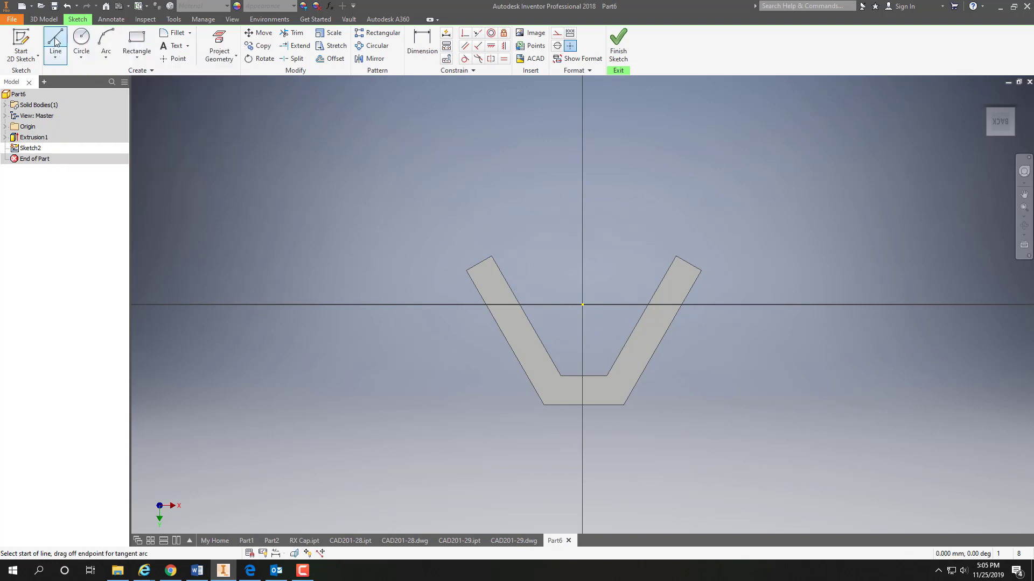
click(500, 295)
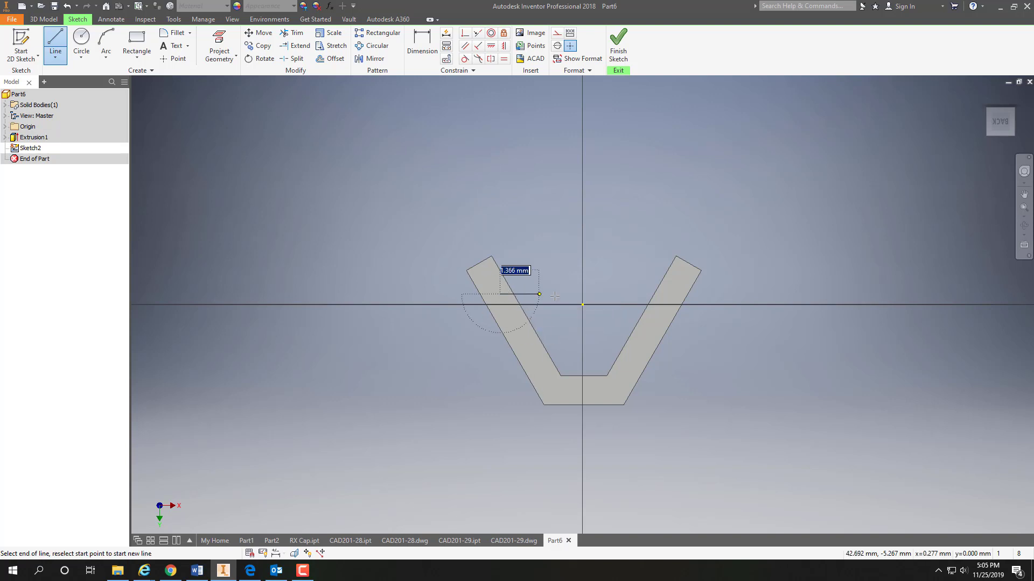
click(668, 294)
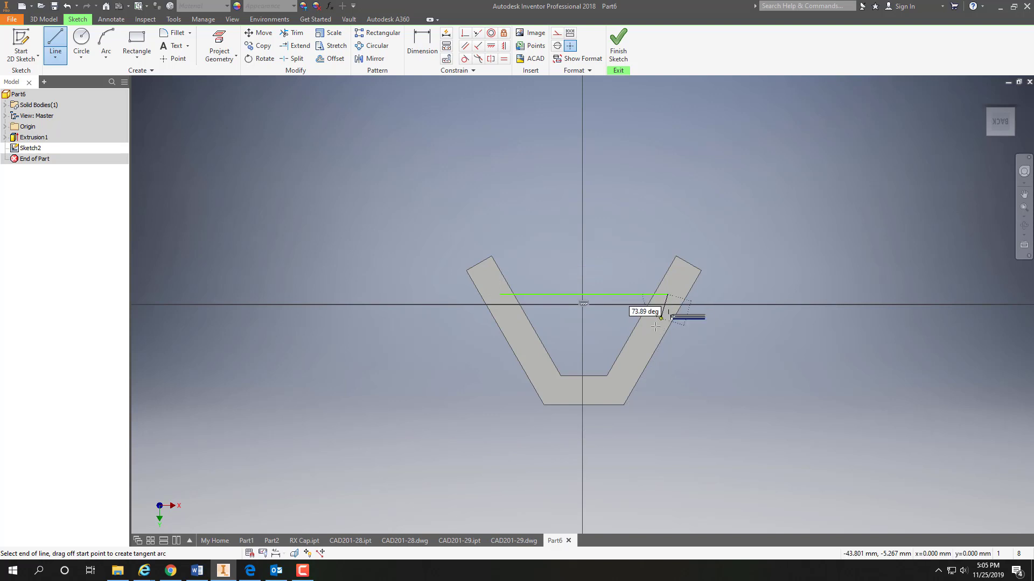
click(610, 392)
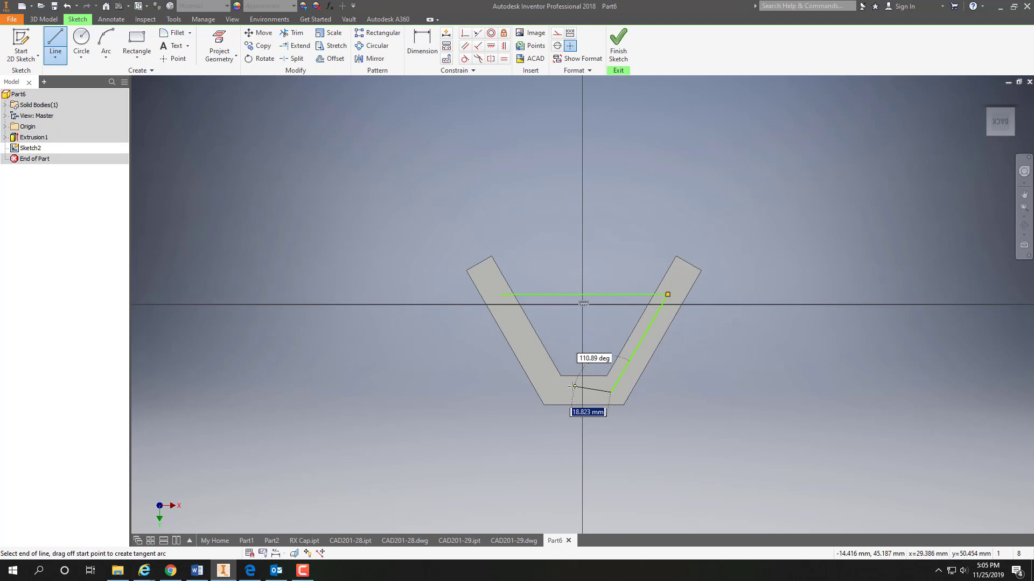
click(554, 392)
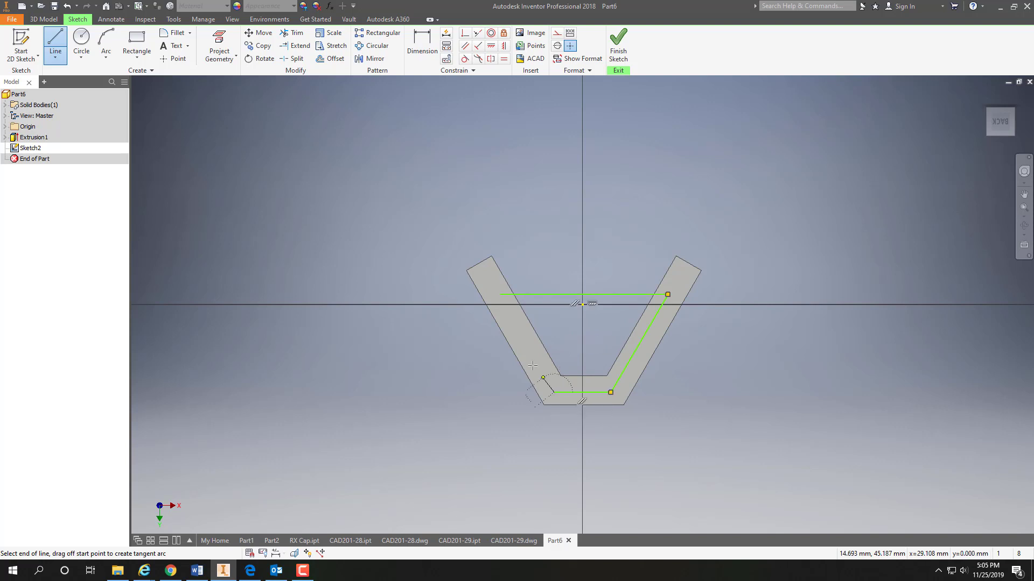
click(499, 296)
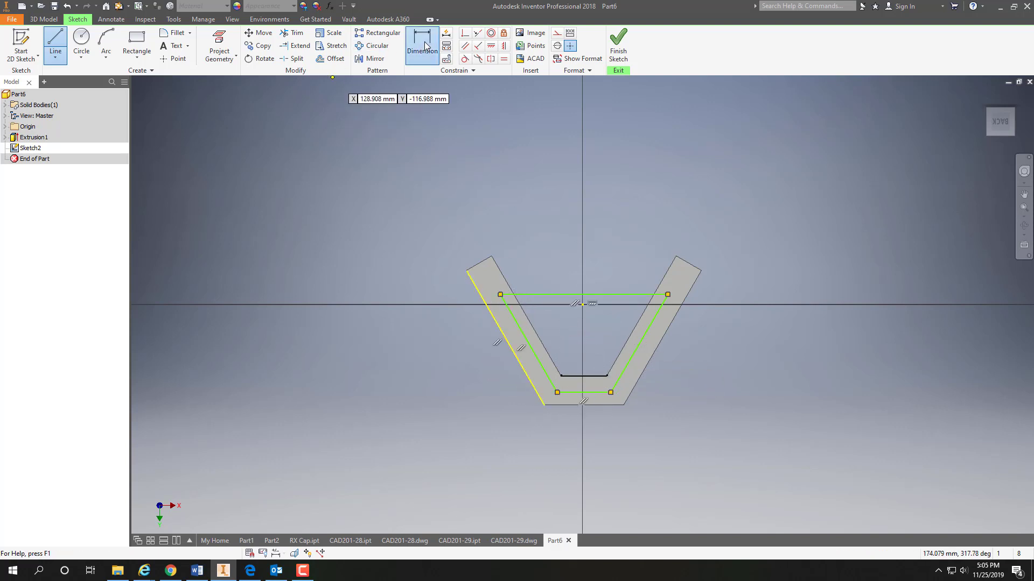
Dimension the distance between the crossbar's inner edge and the trapezoid's long side at 40 mm
click(425, 41)
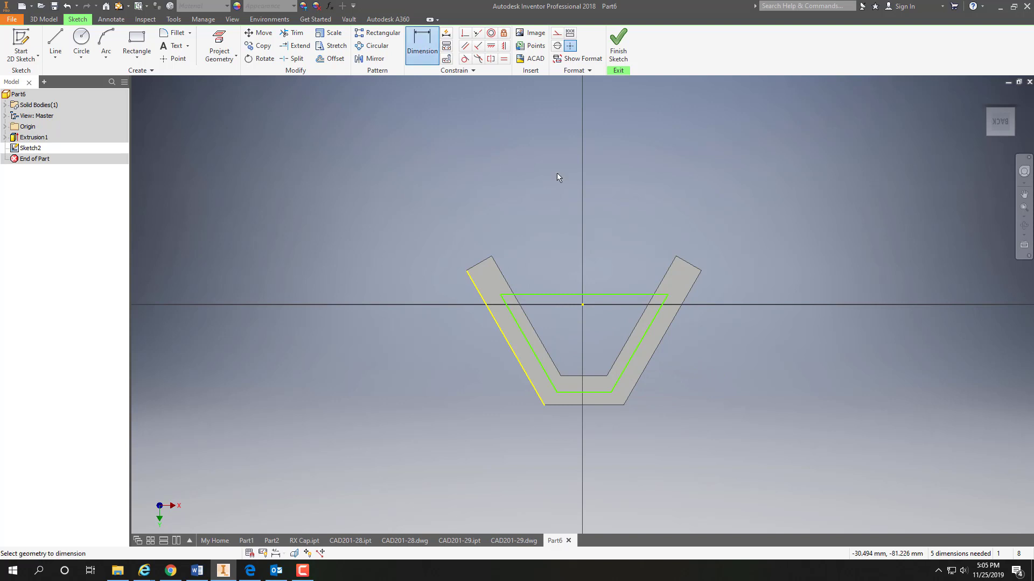
click(587, 377)
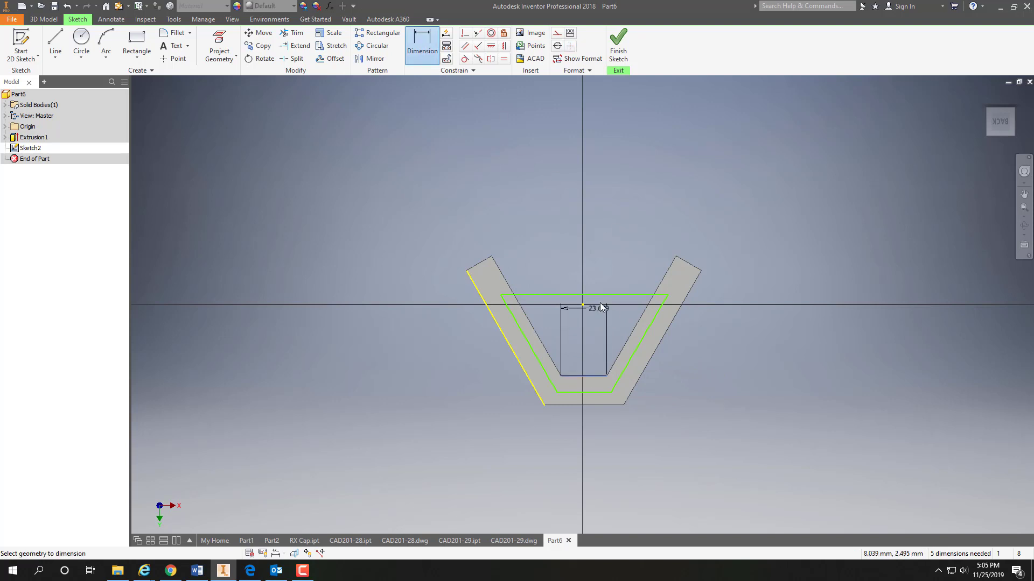
click(597, 296)
click(593, 334)
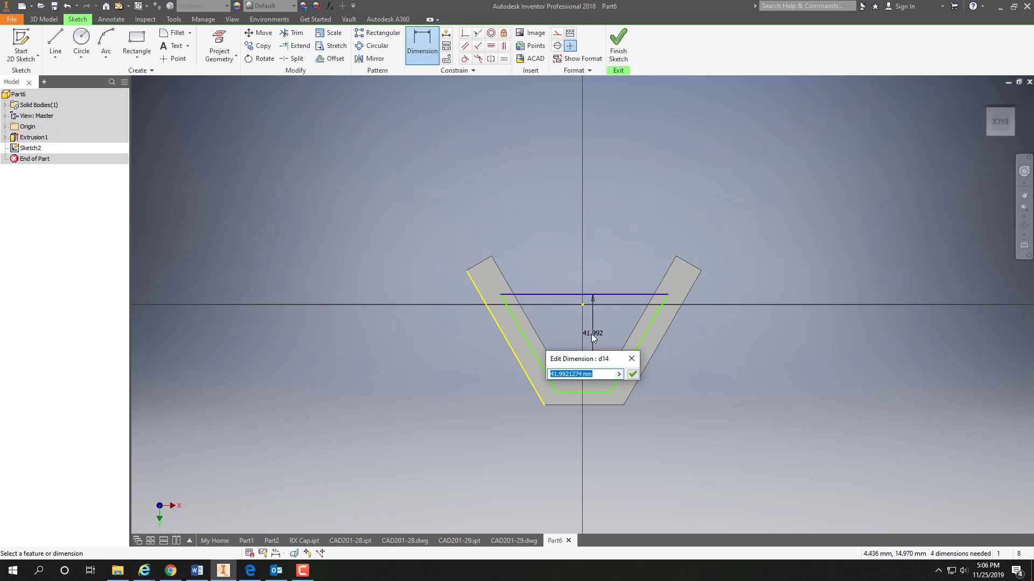
text(40)
key(Return)
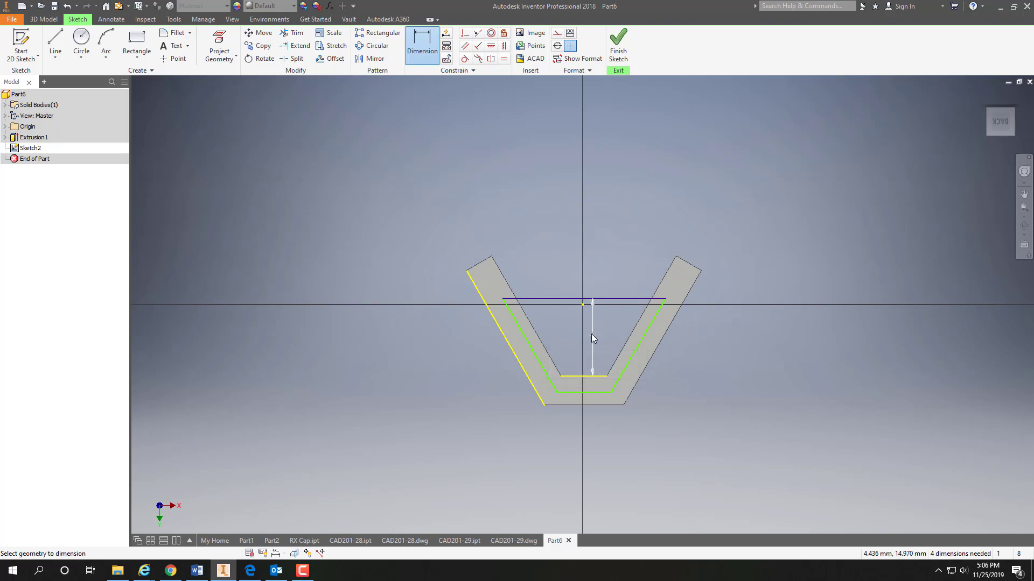
Finish the trapezoid sketch on the back face
click(619, 50)
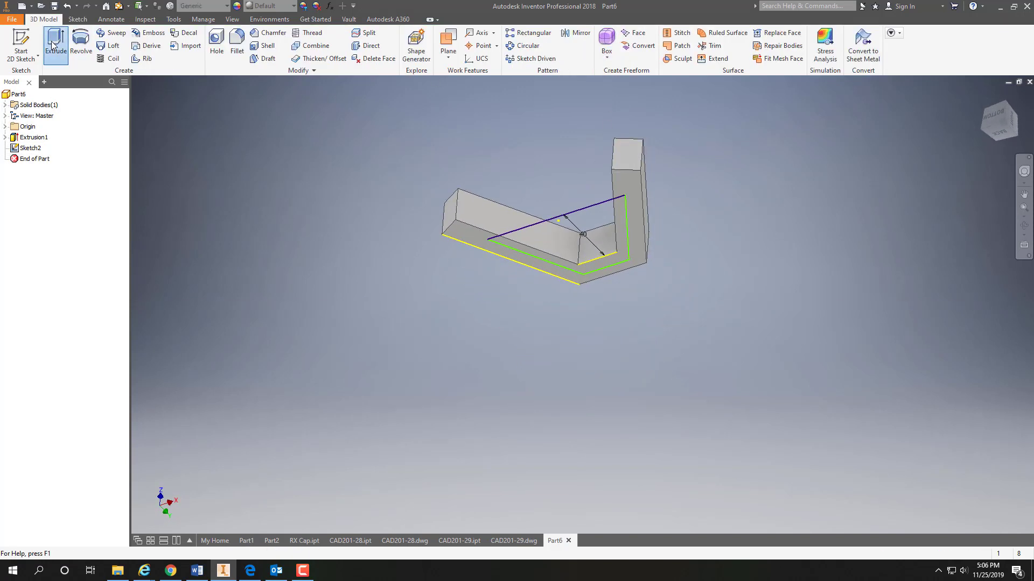
Try to extrude the trapezoid as an 8 mm cut in the reversed direction, into the two-legged body, and undo it
click(58, 48)
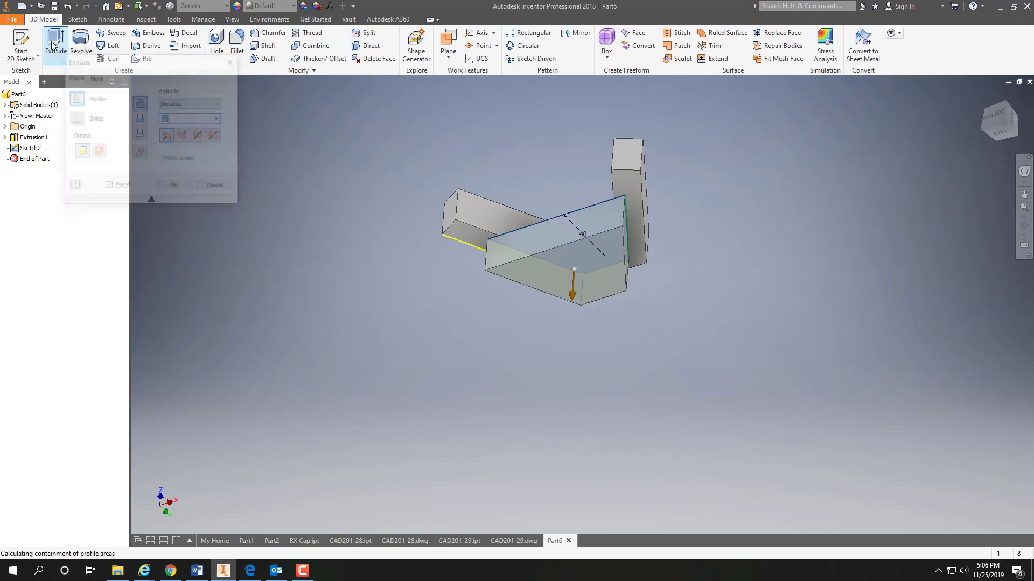
click(184, 136)
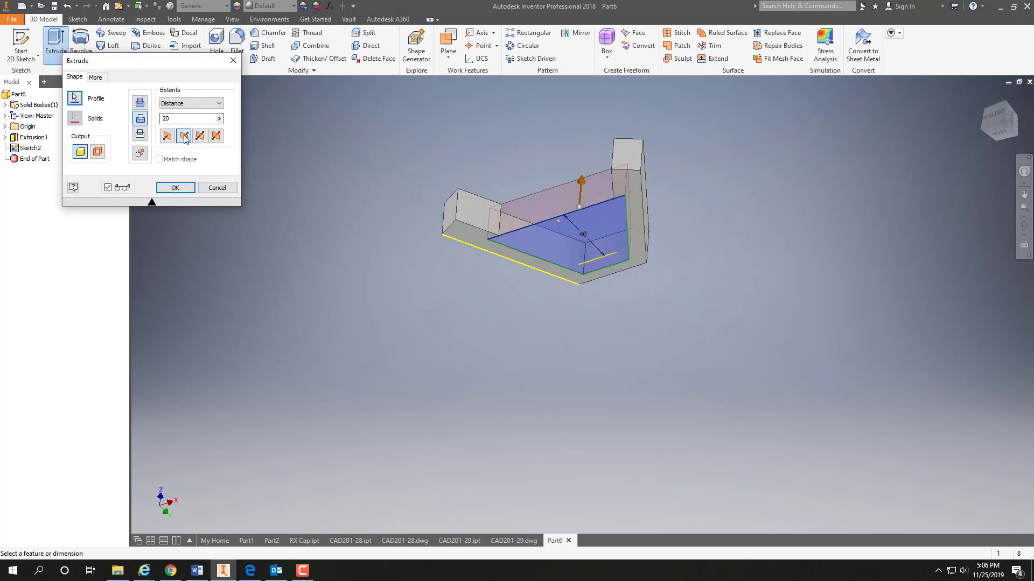
click(174, 117)
text(8)
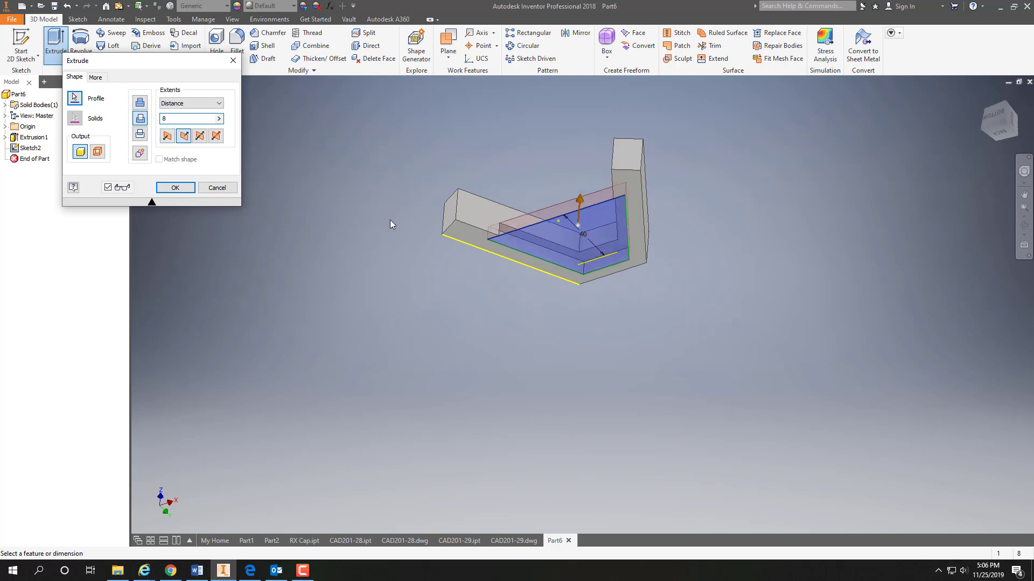
drag(994, 120, 1021, 156)
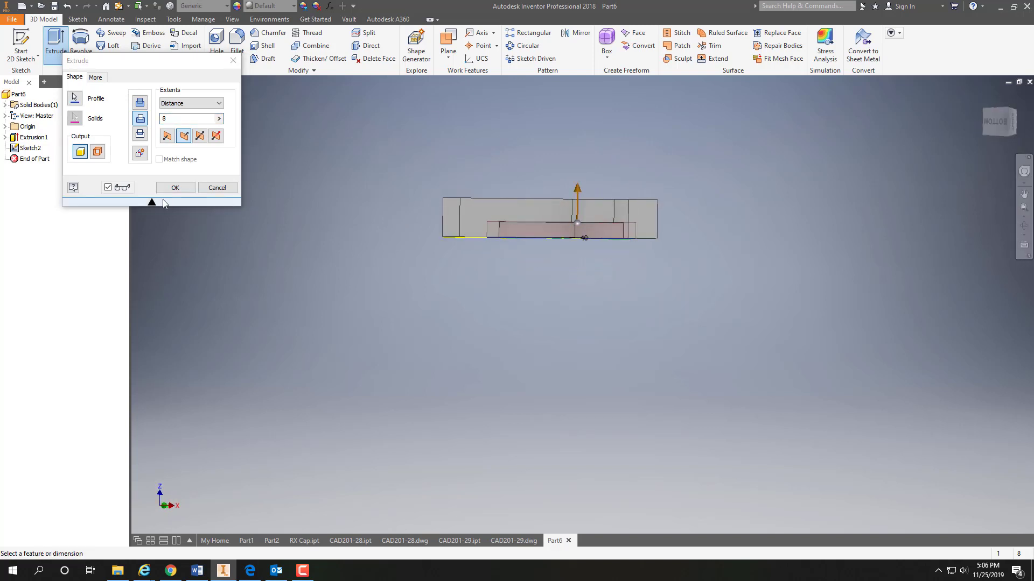
click(183, 189)
click(182, 188)
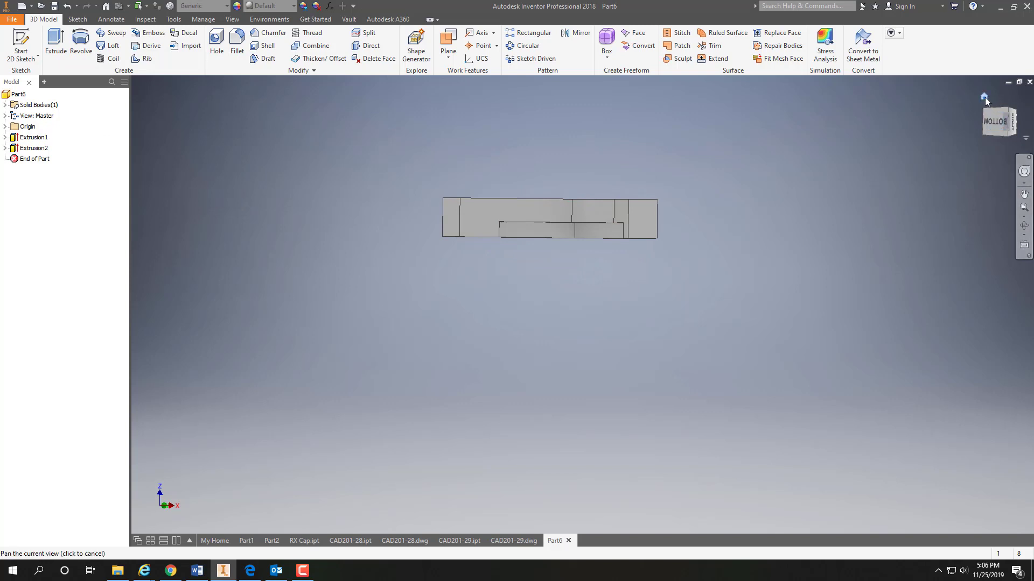
click(984, 97)
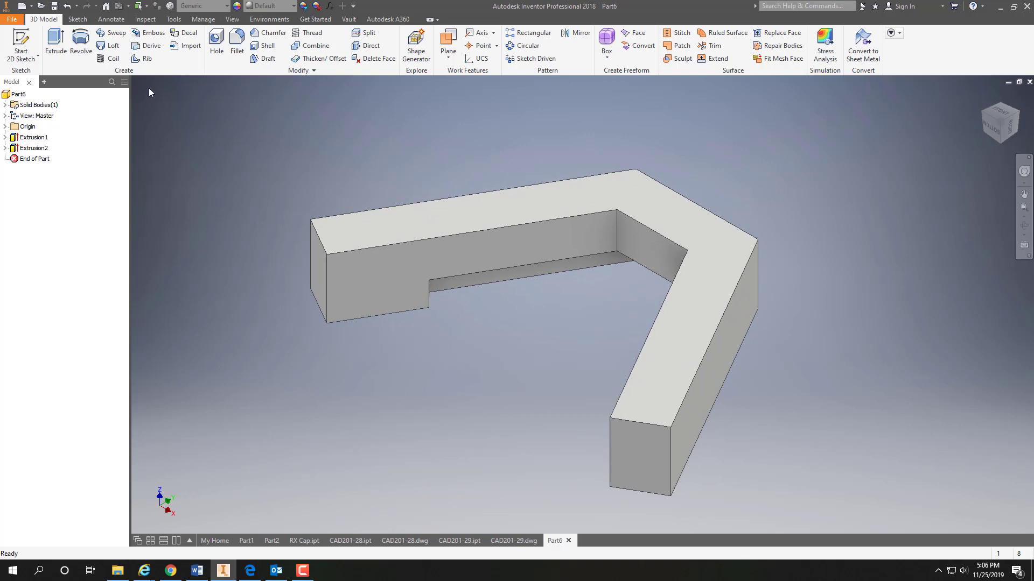
click(67, 7)
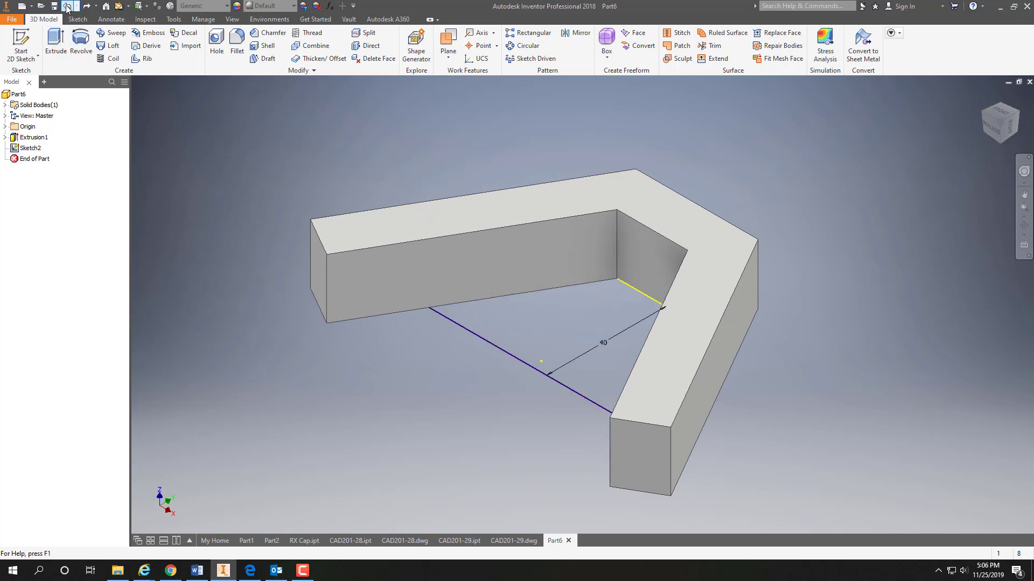
Extrude the trapezoid 8 mm in the reversed direction, joined to the two-legged body as a plate between the legs
click(56, 43)
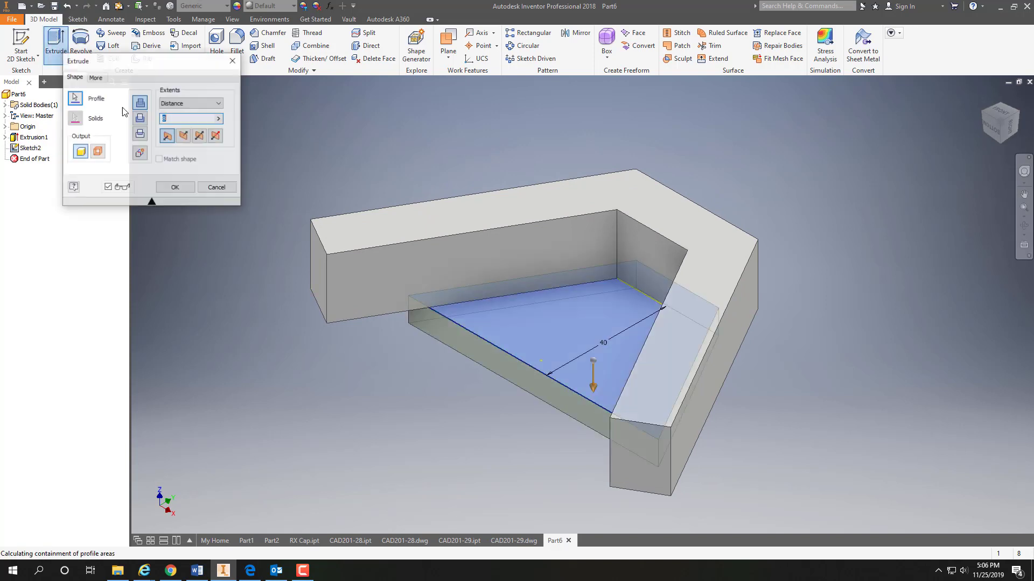
click(185, 136)
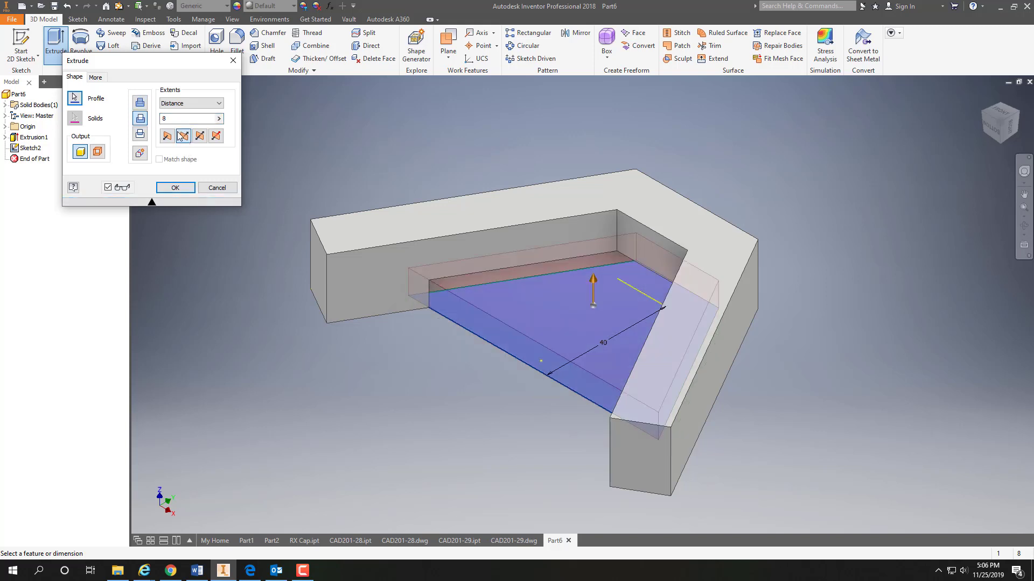
click(141, 103)
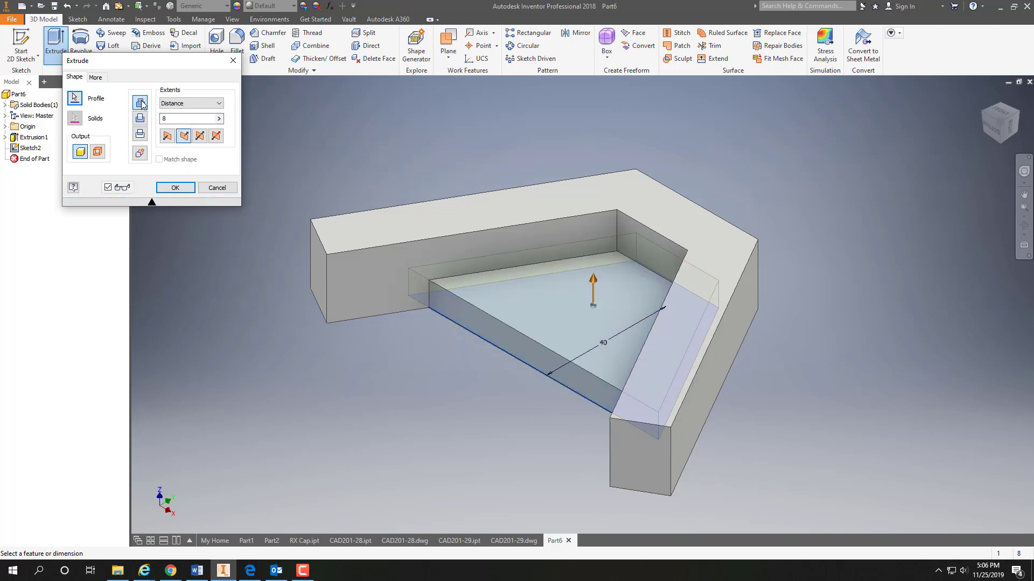
click(175, 187)
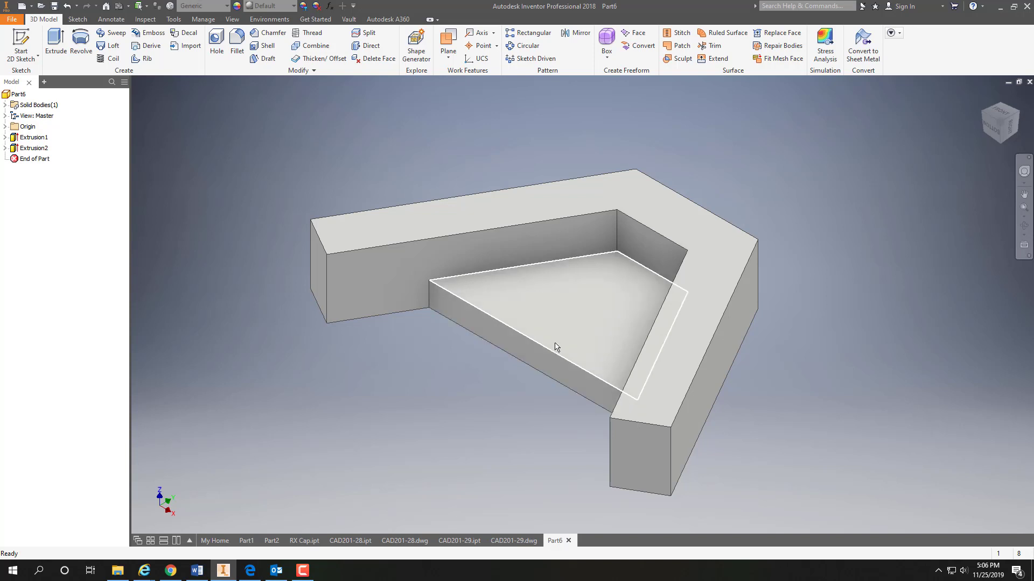
Sketch a rectangle about 32 by 15 mm on the body's front face, spanning from the crossbar's outer edge to its inner edge
click(14, 53)
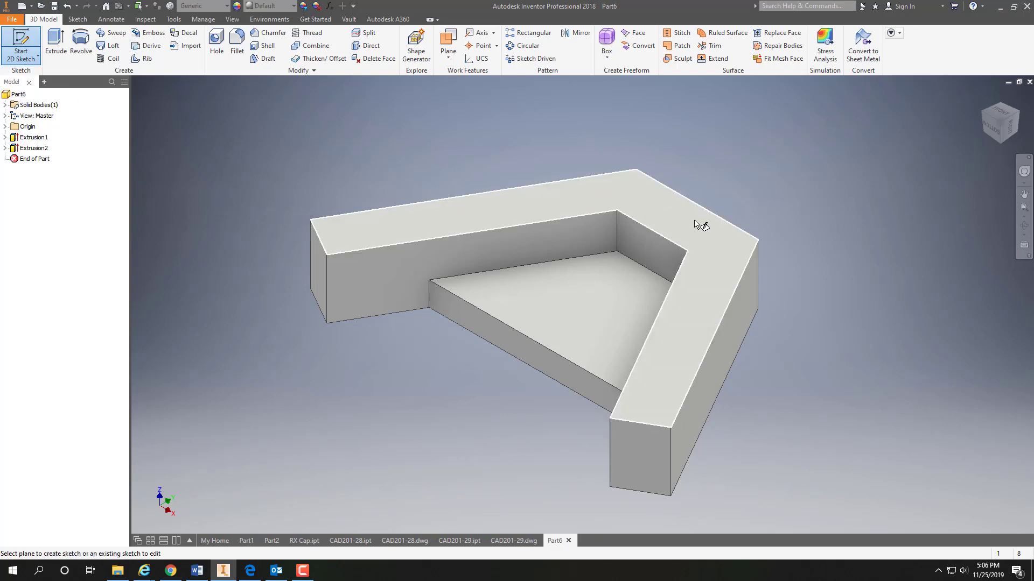
click(685, 220)
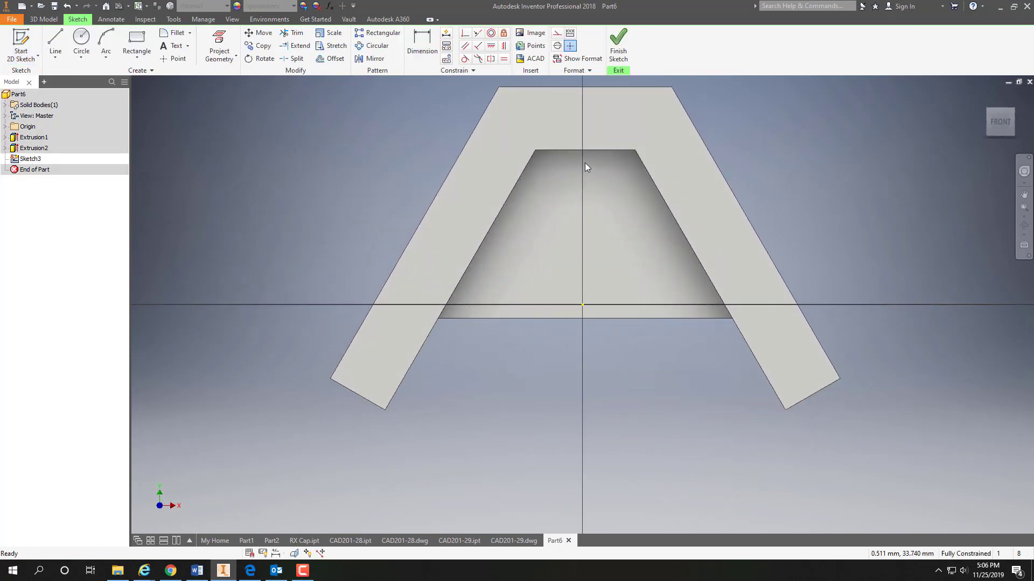
middle_drag(584, 163, 541, 386)
scroll(544, 391, up, 2)
scroll(544, 391, down, 7)
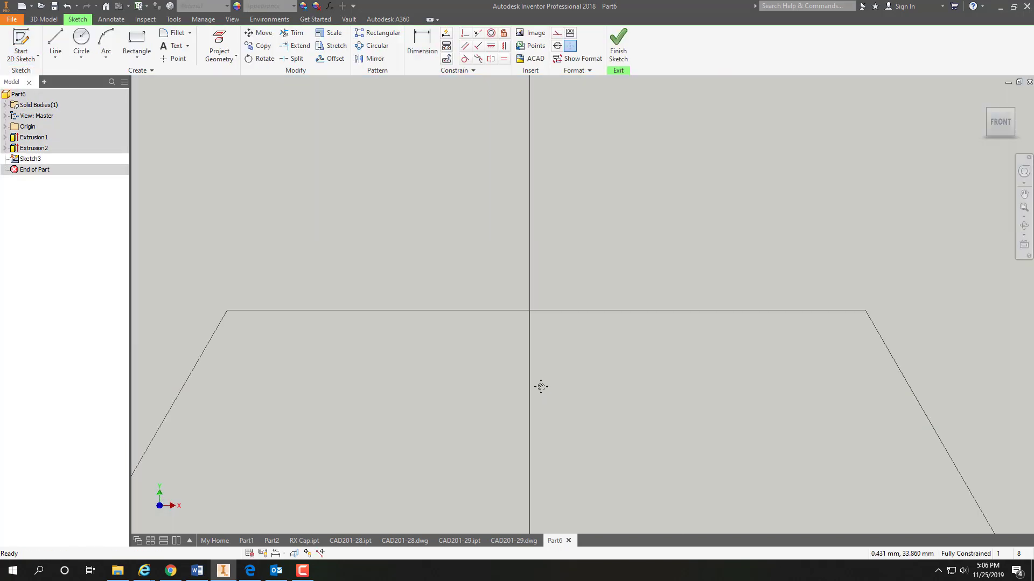
scroll(540, 386, up, 3)
click(134, 41)
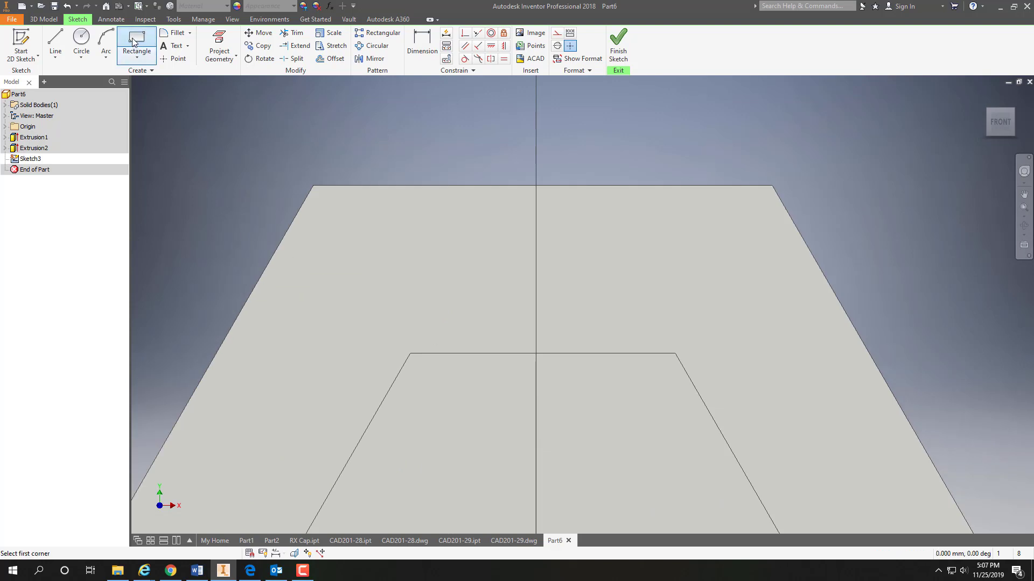
click(350, 185)
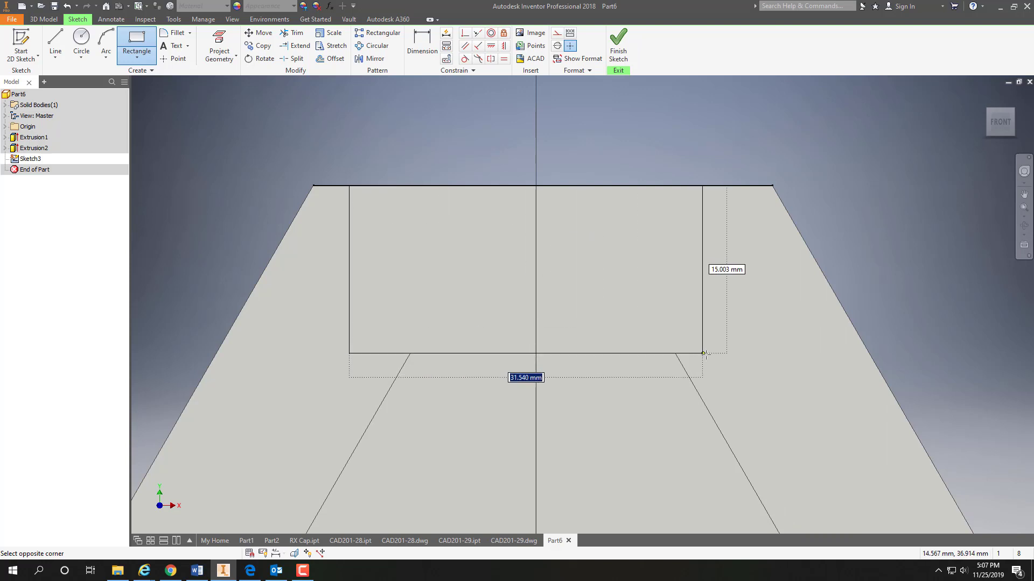
click(710, 354)
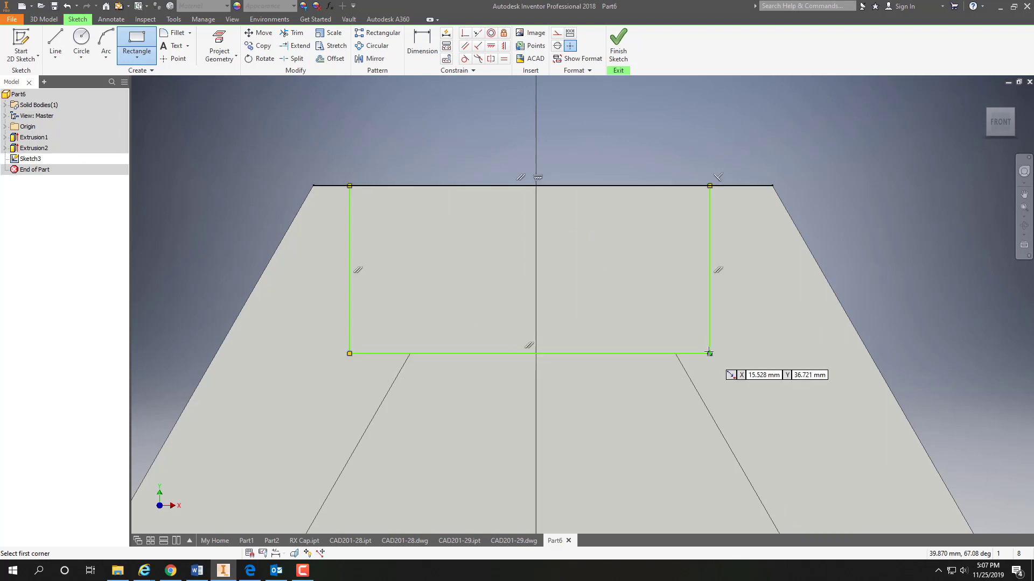
Dimension the rectangle's width along the crossbar at 35 mm
click(423, 38)
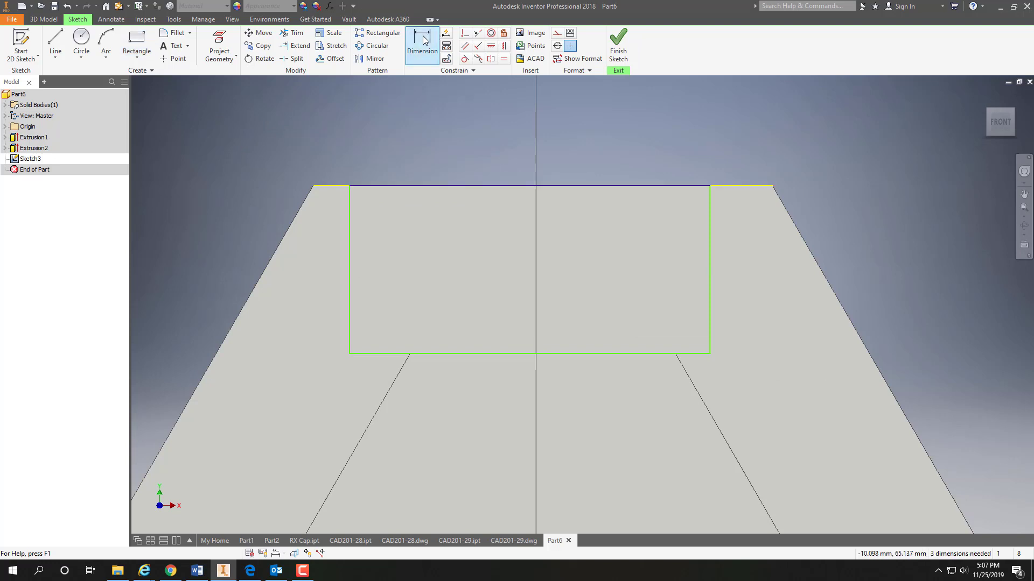
click(351, 259)
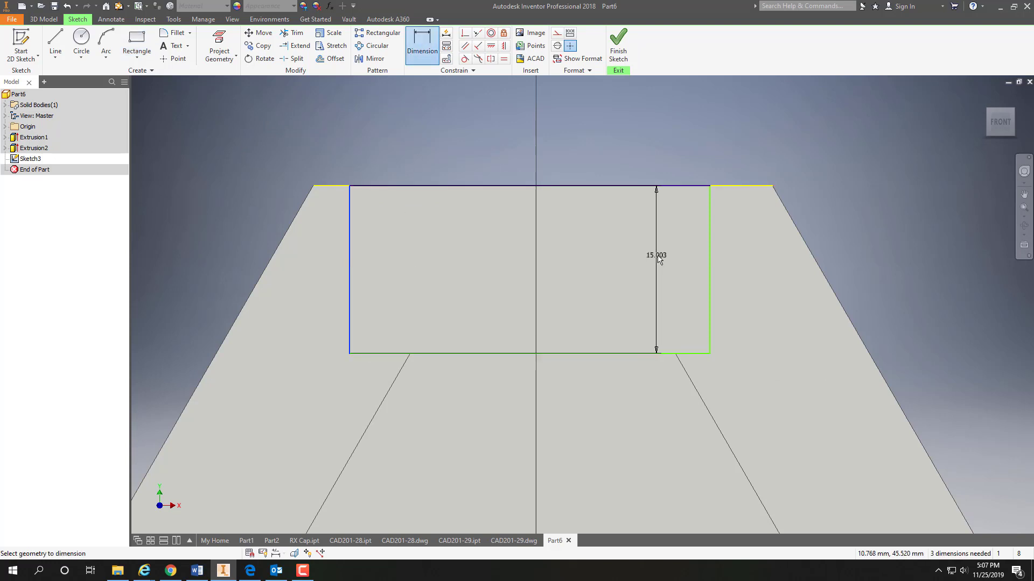
click(710, 262)
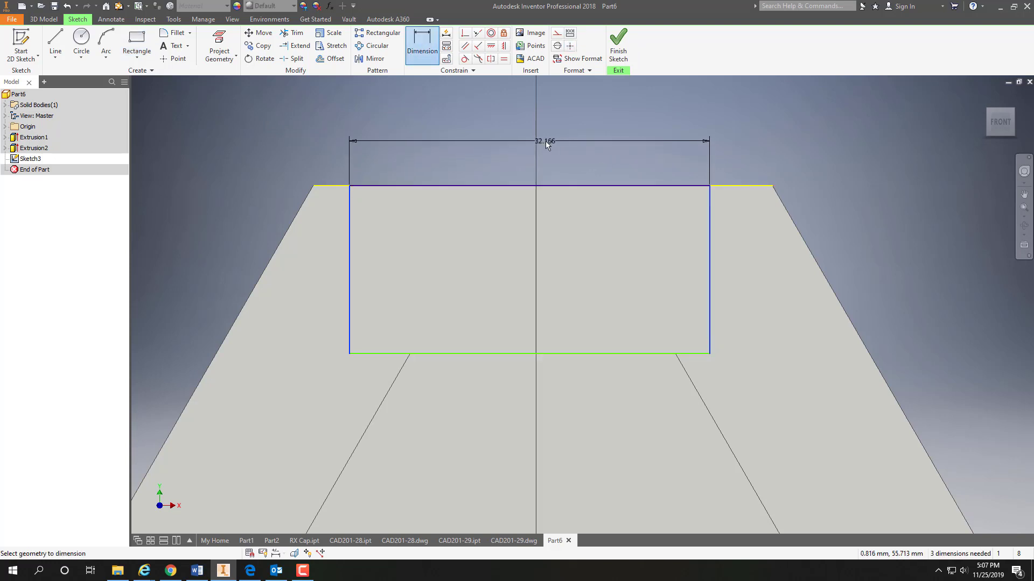
click(542, 142)
text(35)
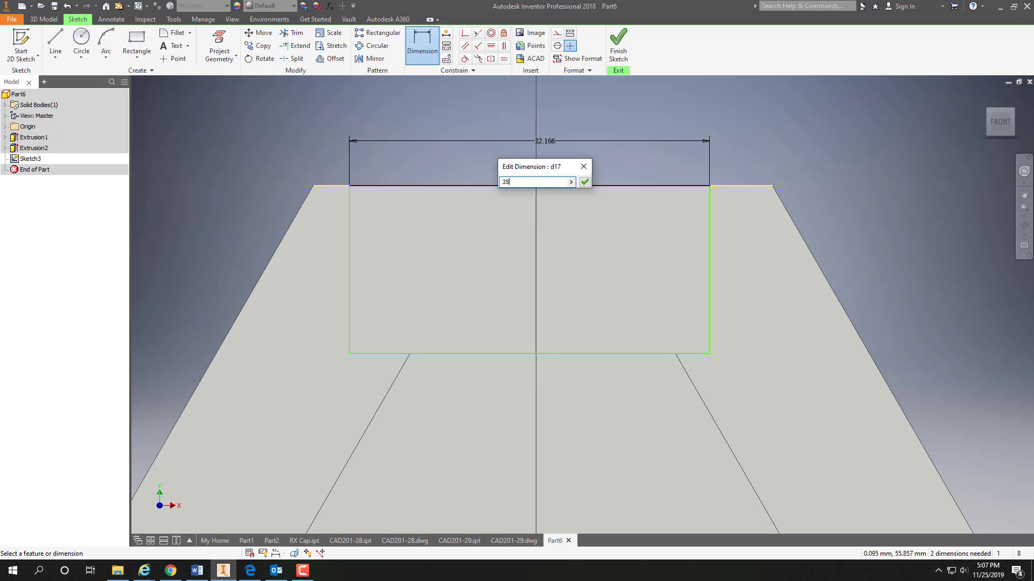
key(Return)
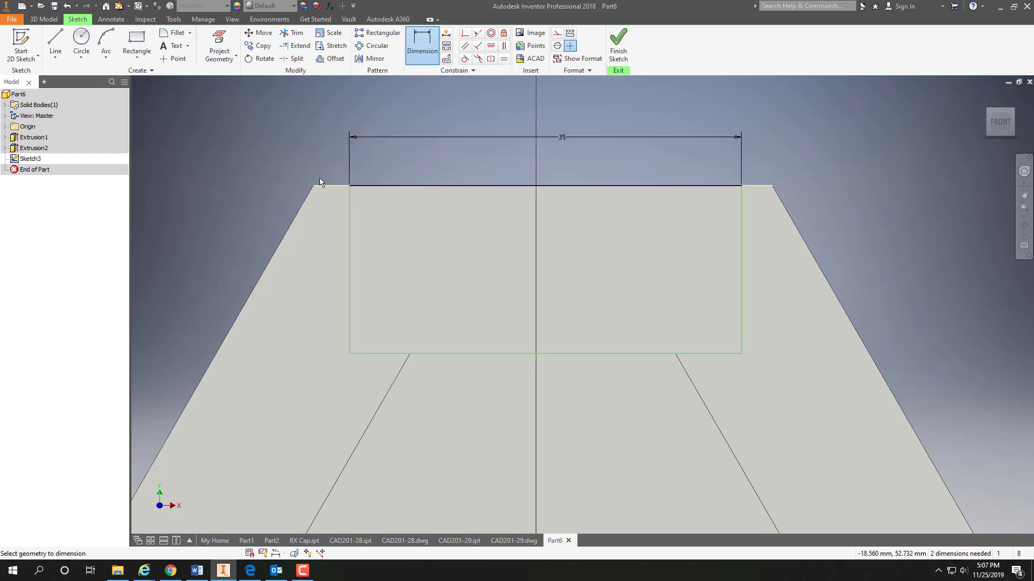
Dimension the offset between the crossbar's outer corner and the rectangle's nearest corner at 3 mm
click(313, 186)
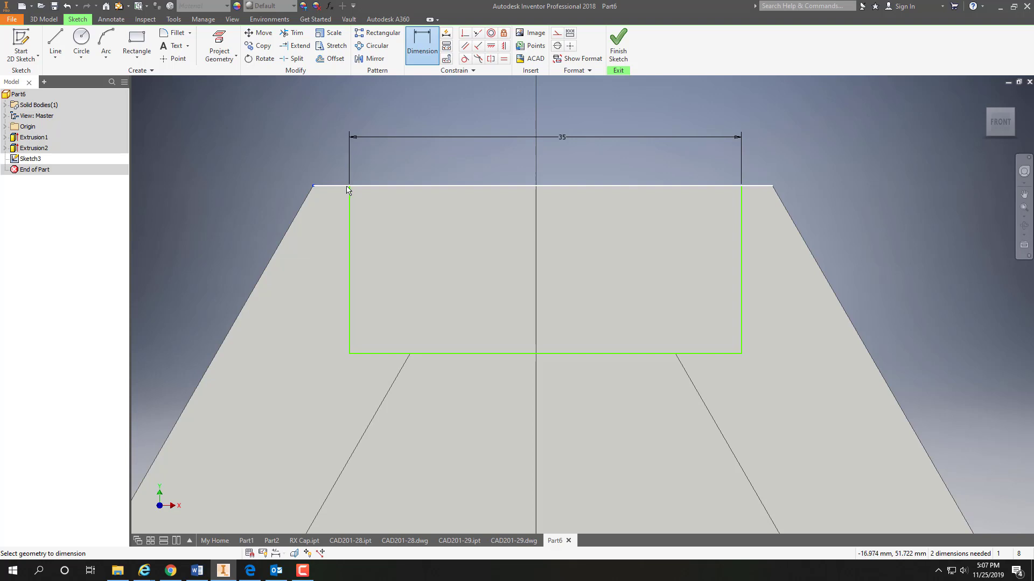
click(345, 178)
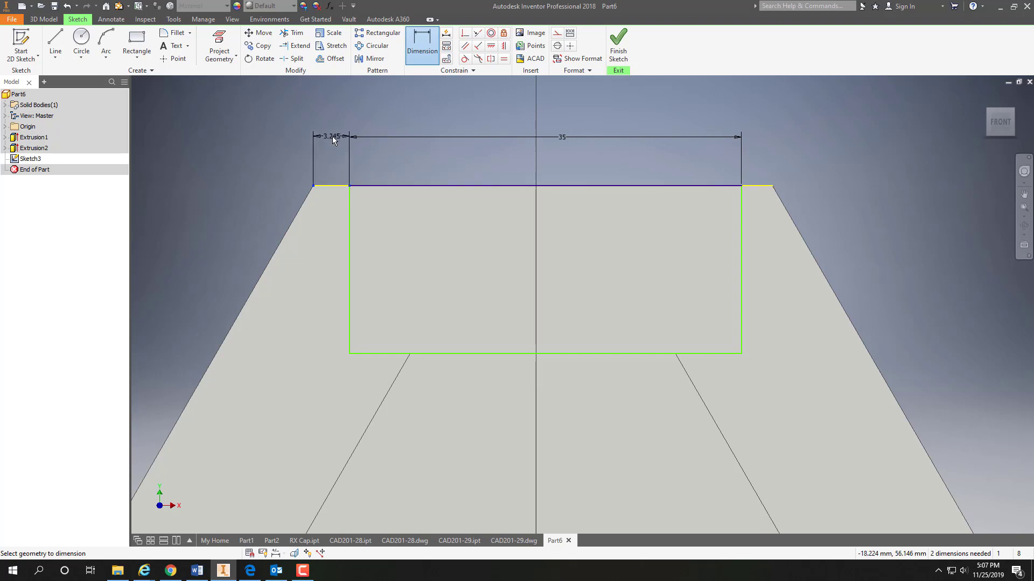
click(332, 136)
text(3)
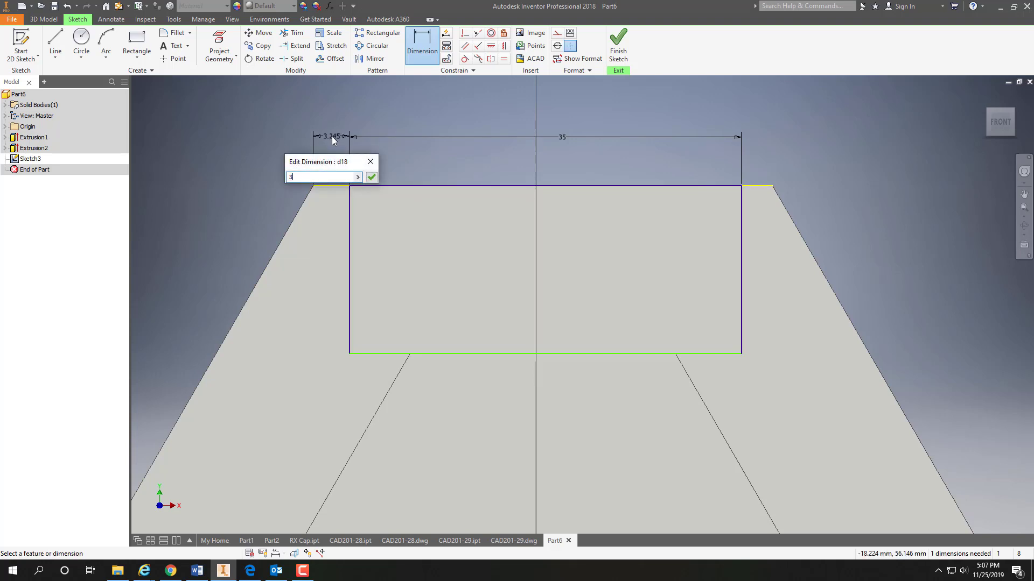
key(Return)
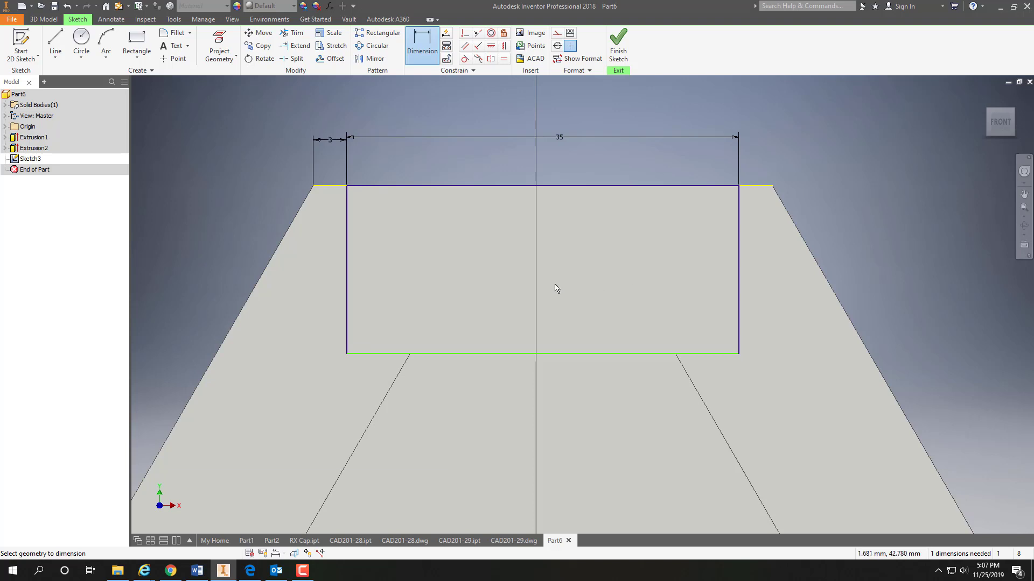
Finish the sketch and extrude the rectangle 20 mm outward from the crossbar as a joined block
click(616, 51)
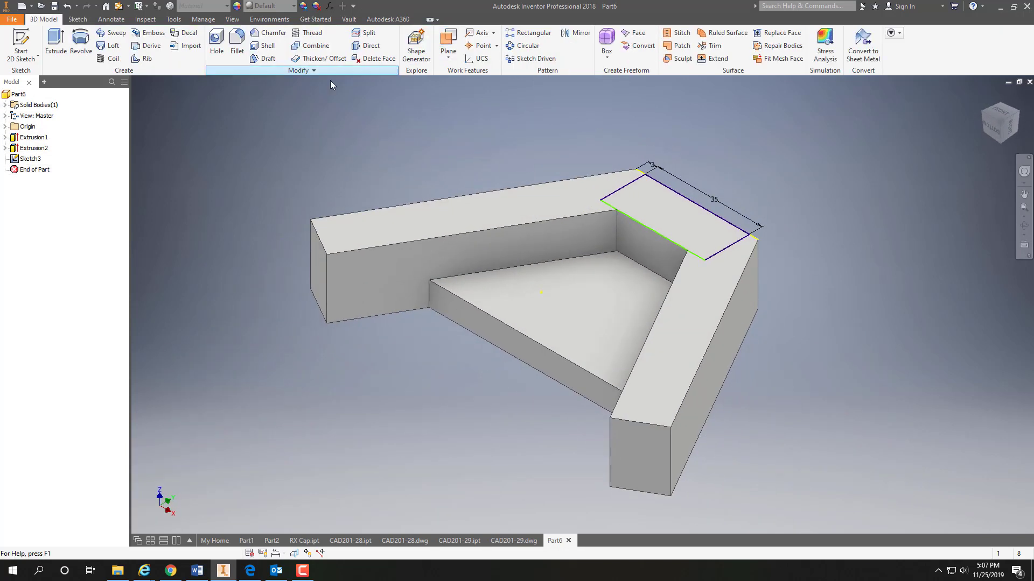
click(55, 42)
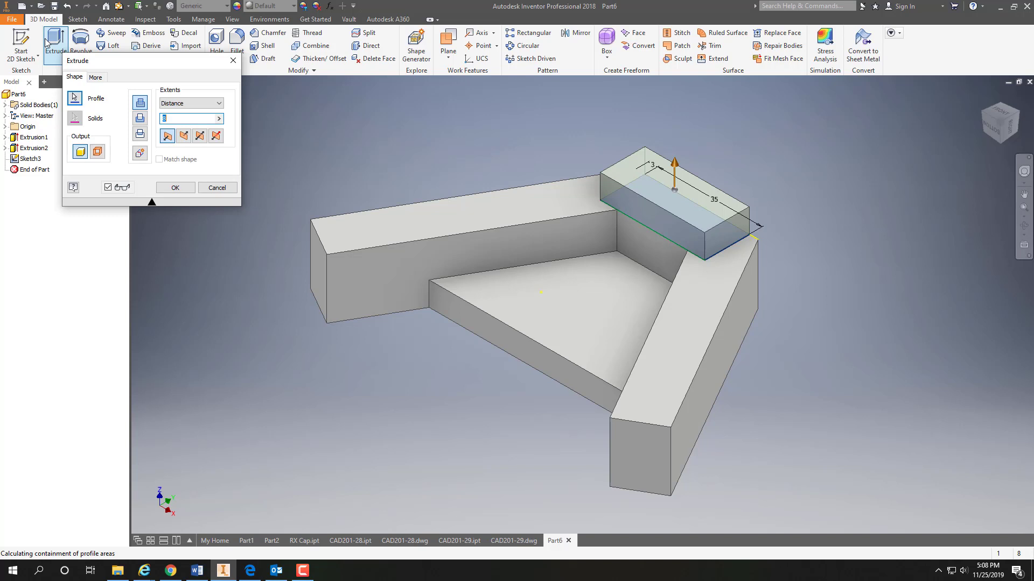
text(20)
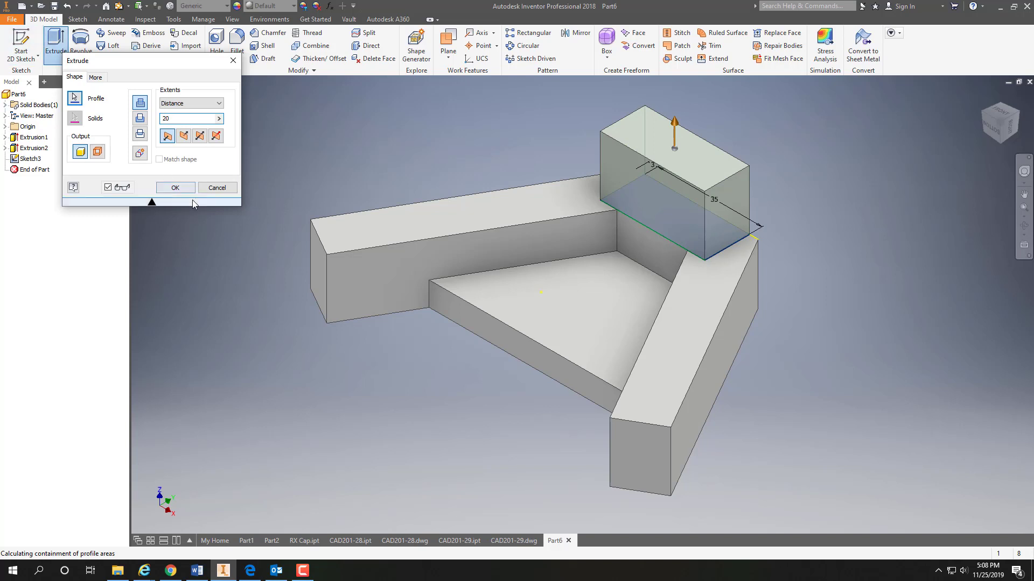
click(175, 187)
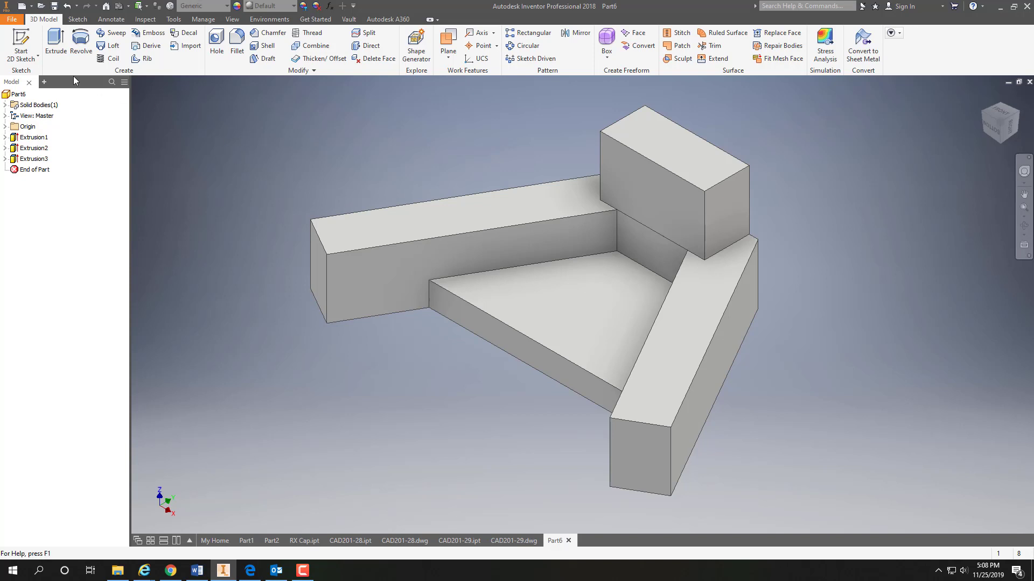
Start a sketch on the trapezoidal plate's top face and place a point on the centre axis, about 21 mm from the long edge
click(15, 58)
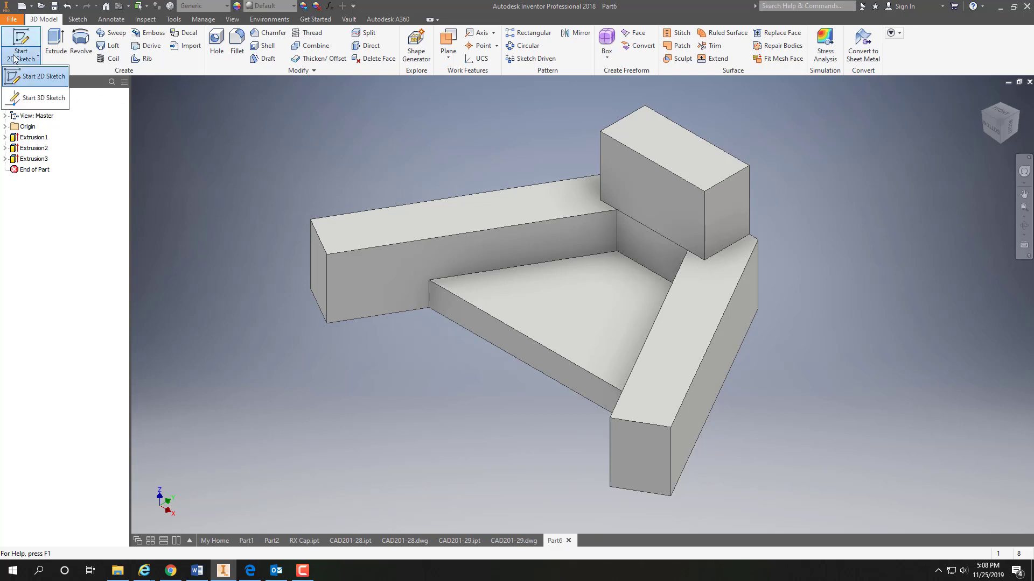
click(38, 76)
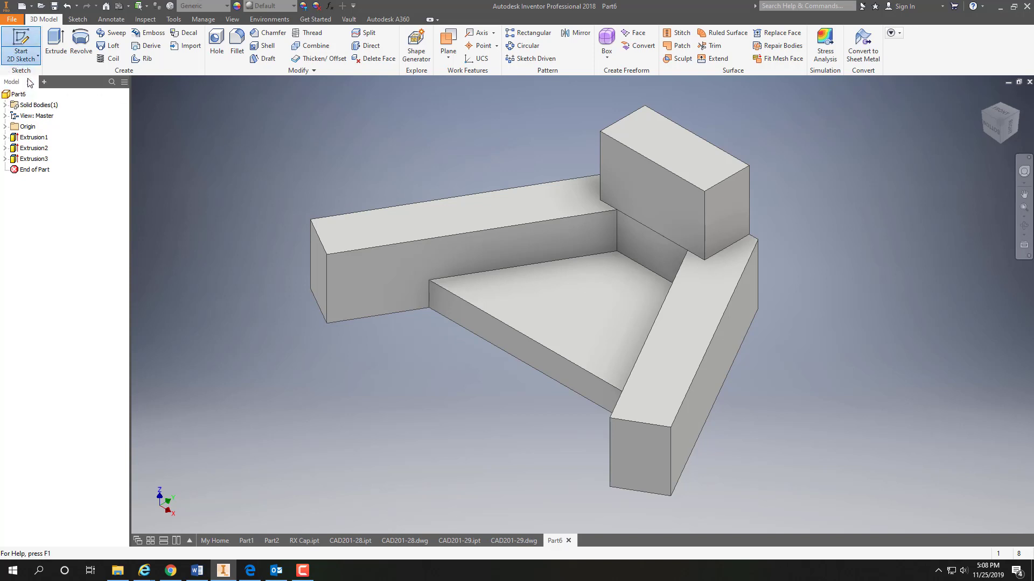
click(594, 315)
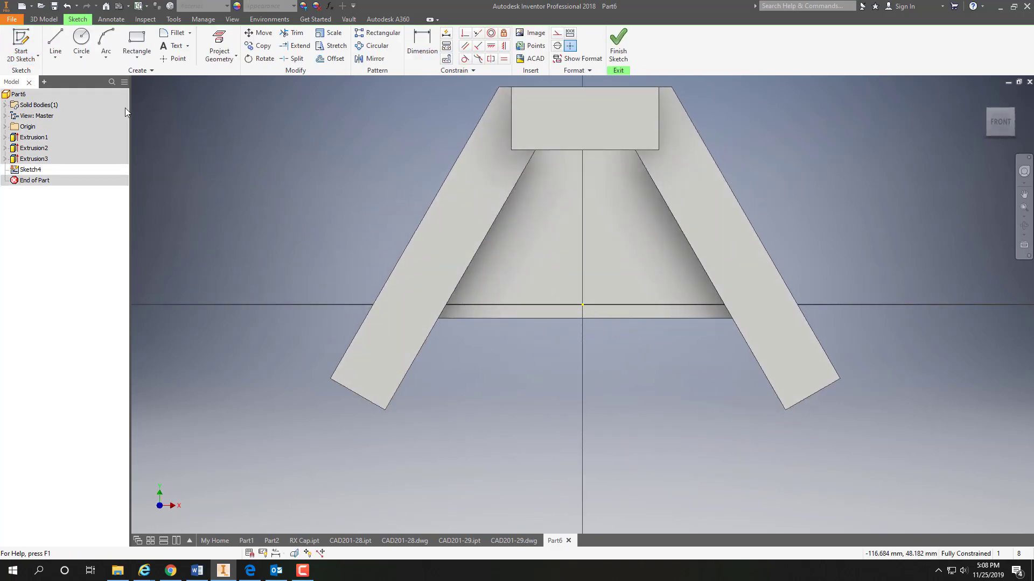
click(175, 59)
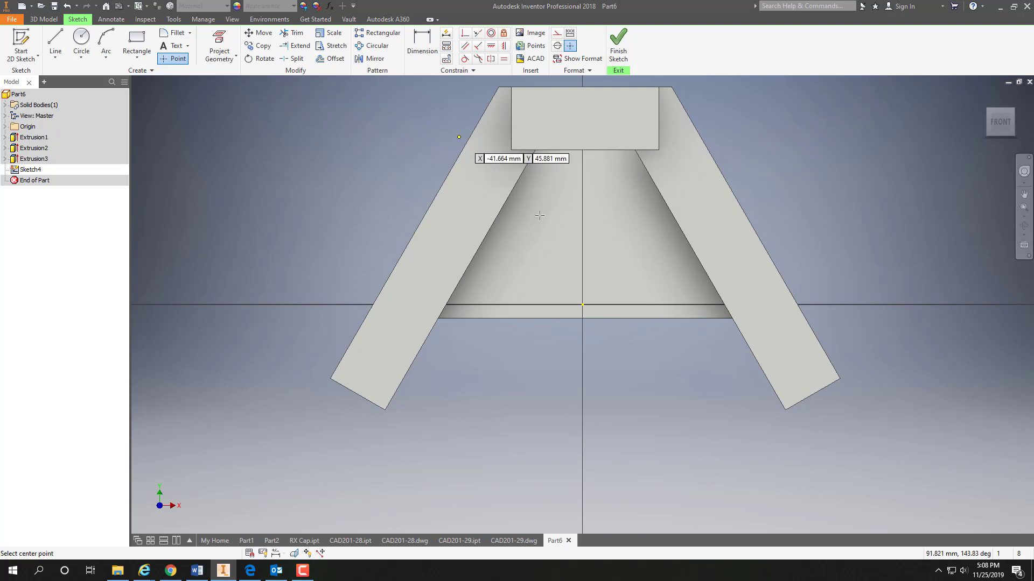
click(582, 231)
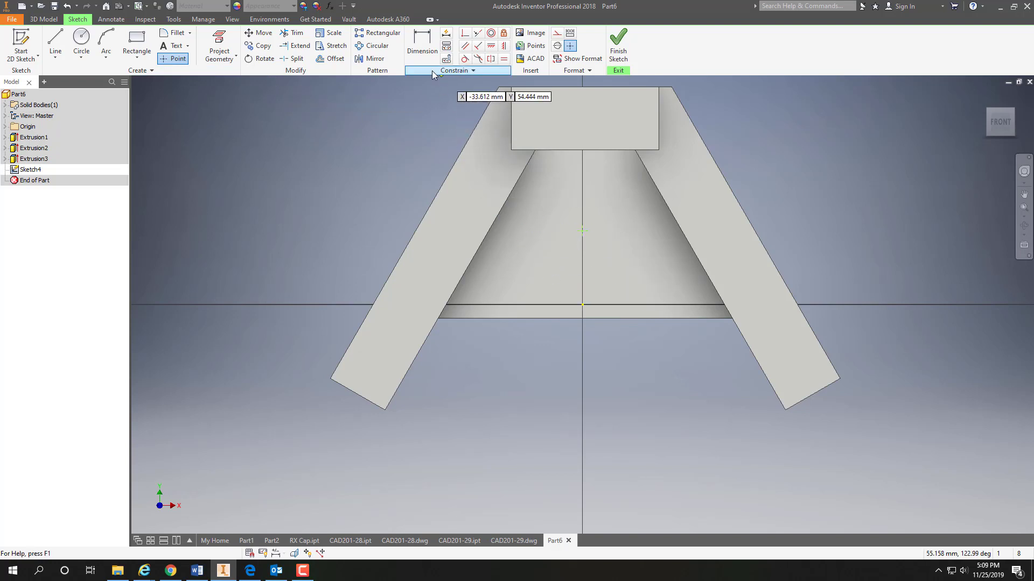
Dimension the point's distance from the plate's long outer edge at 20 mm
click(420, 40)
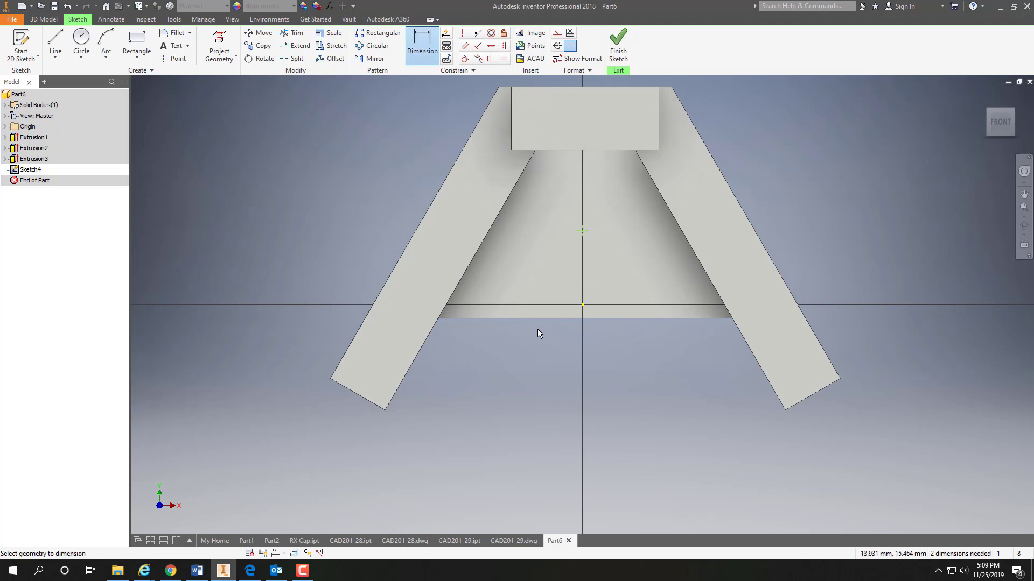
click(594, 320)
click(582, 231)
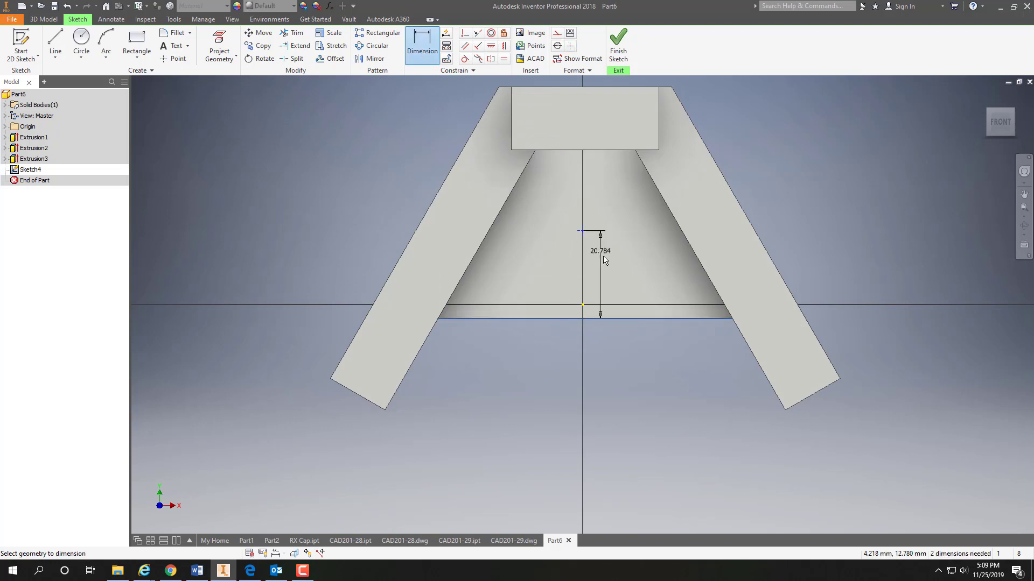
click(611, 276)
text(2)
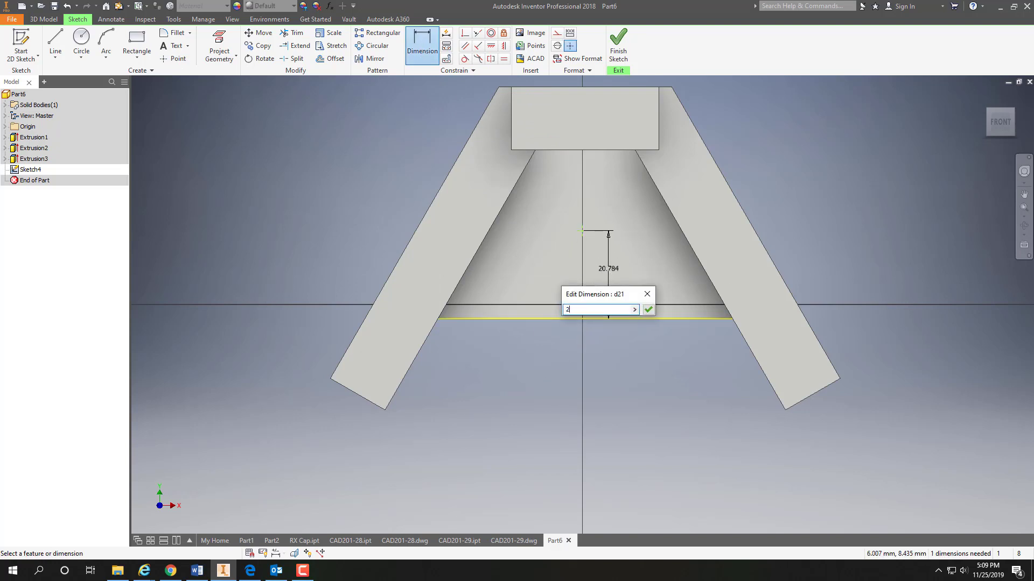
text(0)
key(Return)
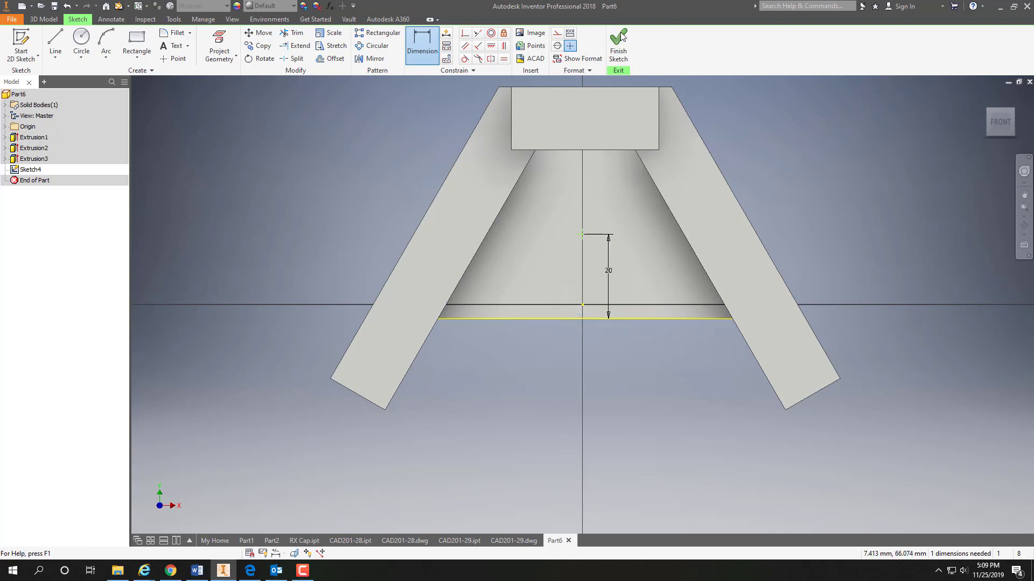
Finish the sketch and cut a 22 mm diameter through-all hole at the plate's sketch point
click(619, 41)
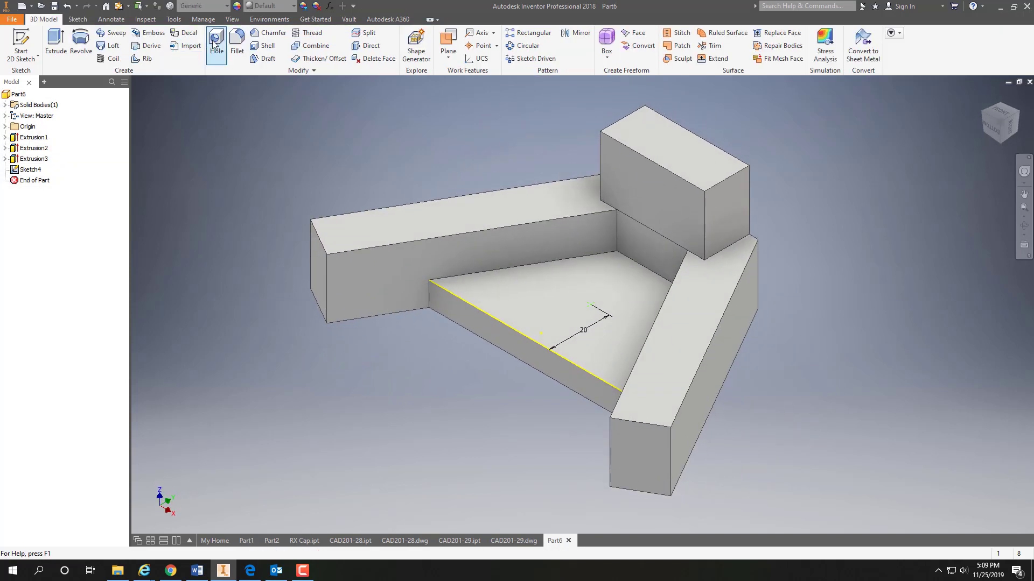
click(216, 43)
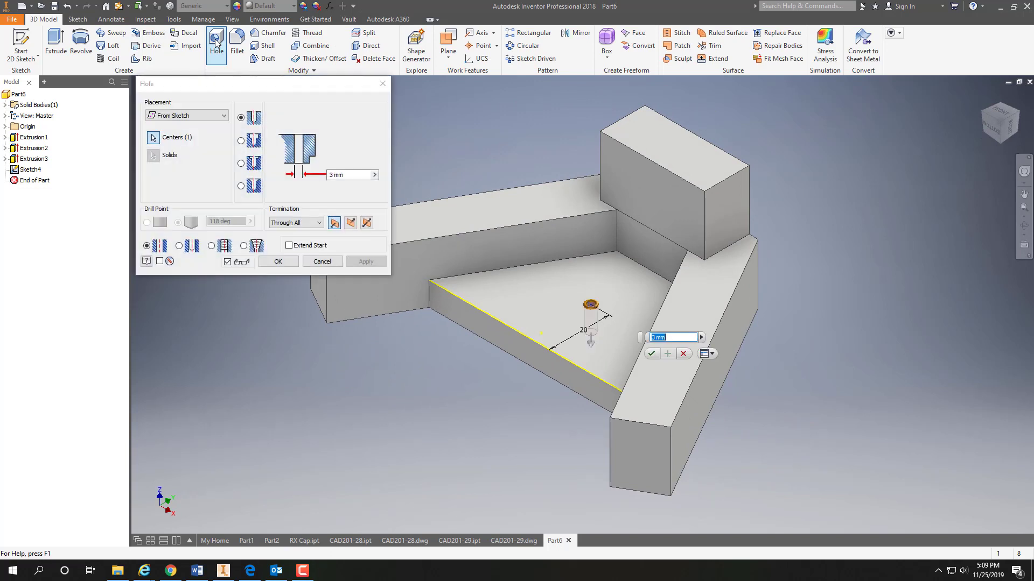
text(22)
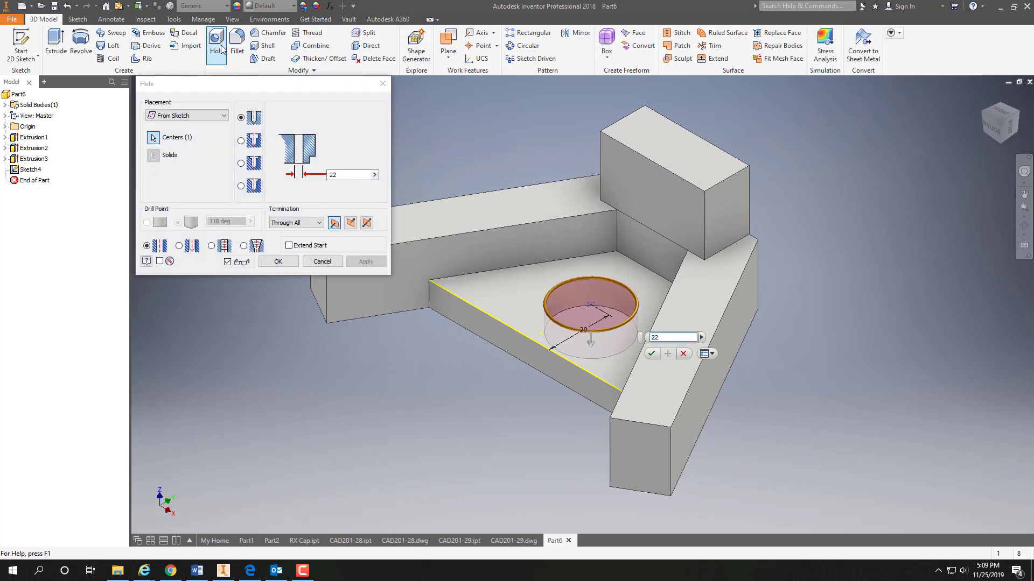
click(288, 261)
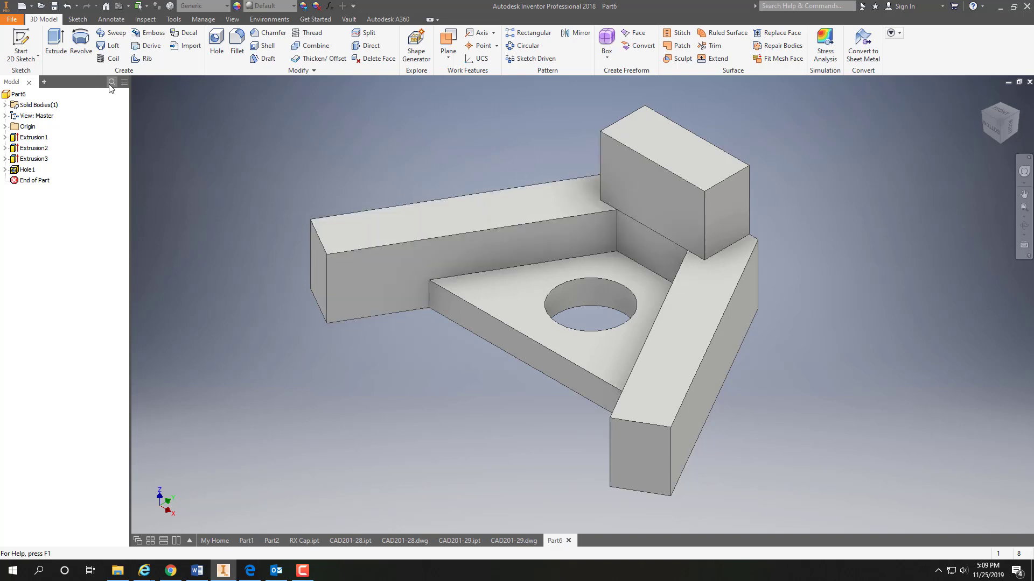
Start a sketch on the raised block's inner face and place a point about 17.5 mm from its side edge and 13 mm below its upper edge
click(32, 53)
click(649, 191)
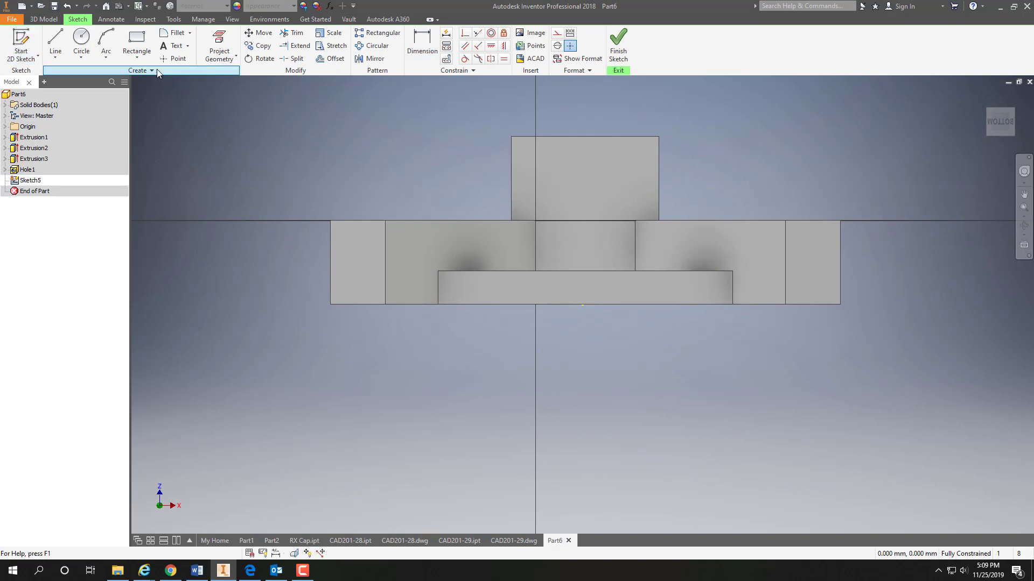
click(179, 61)
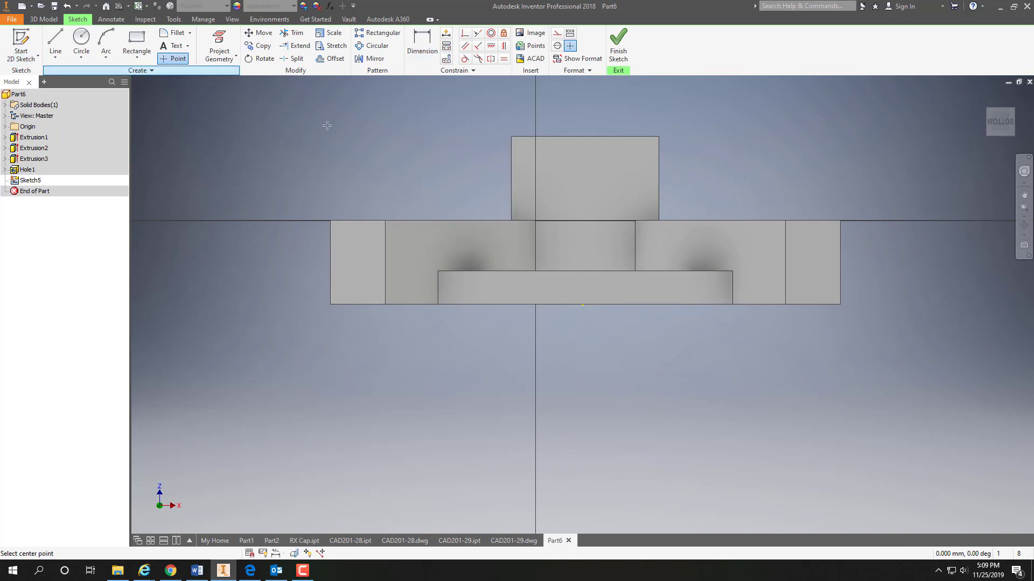
click(585, 191)
Dimension the point's horizontal distance from the block's side edge at 17.5 mm
click(424, 41)
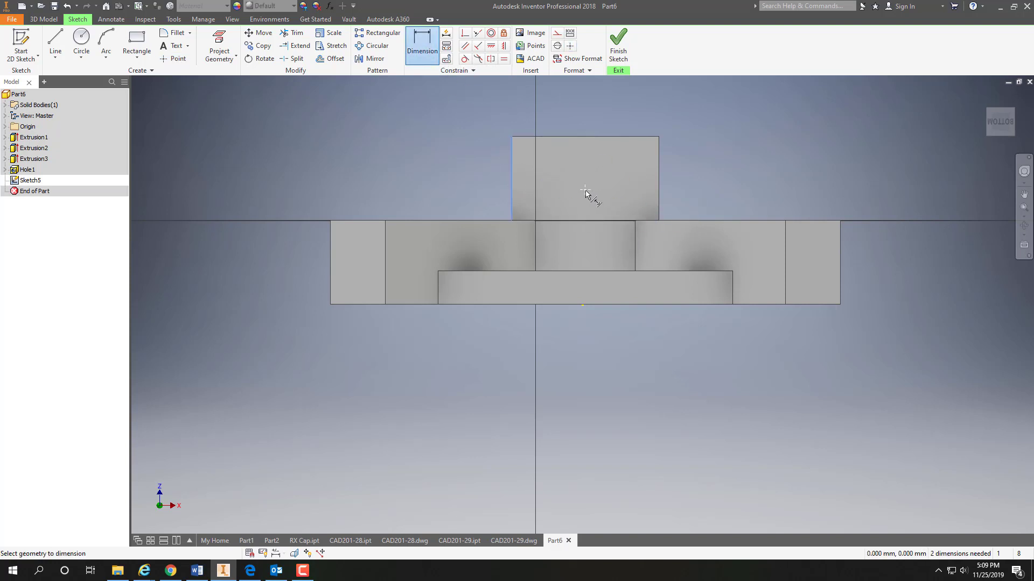
click(586, 192)
click(540, 127)
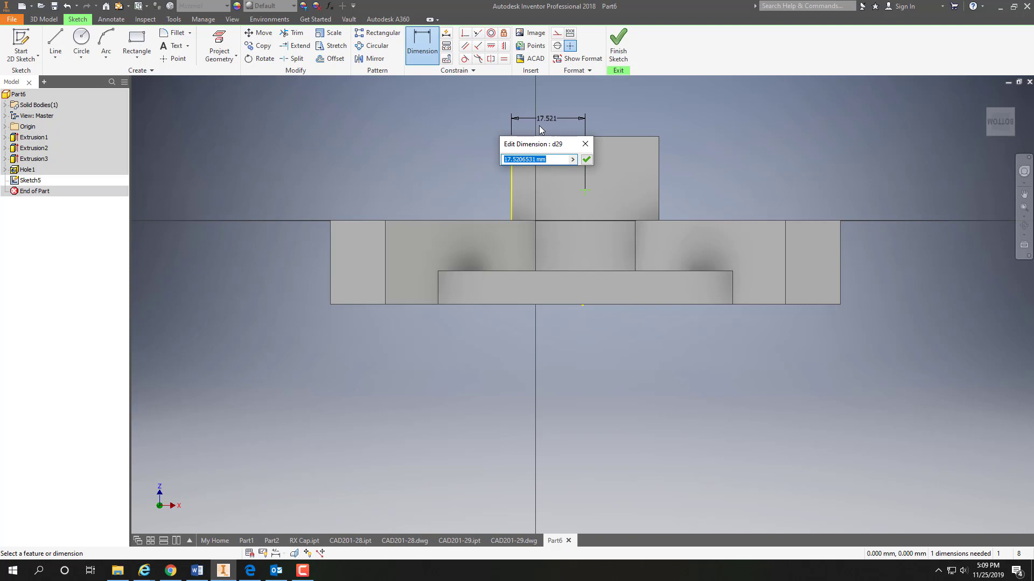
text(17.5)
key(Return)
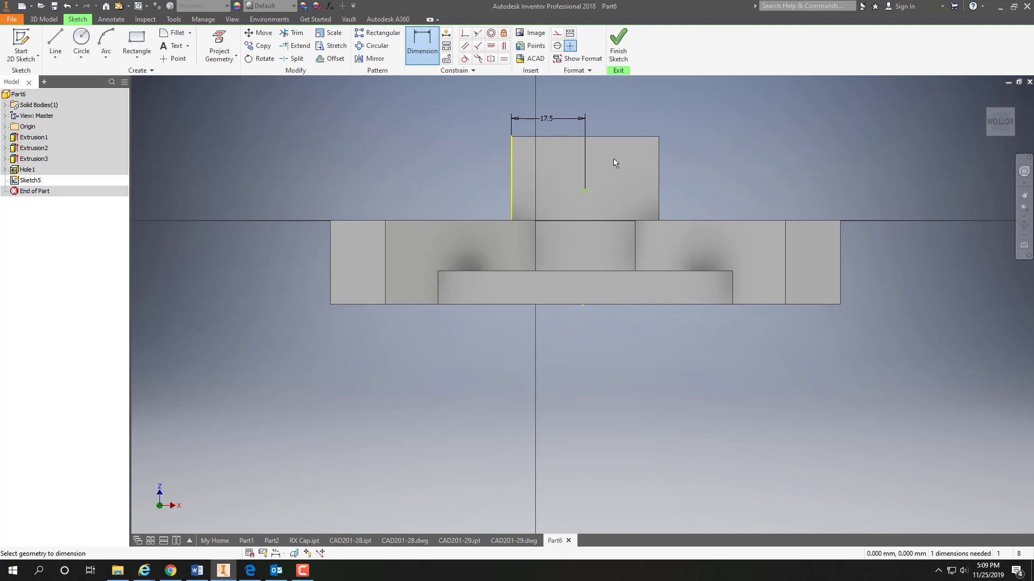
Dimension the point's vertical distance from the block's upper edge at 14 mm
click(602, 138)
click(597, 144)
click(585, 190)
click(697, 164)
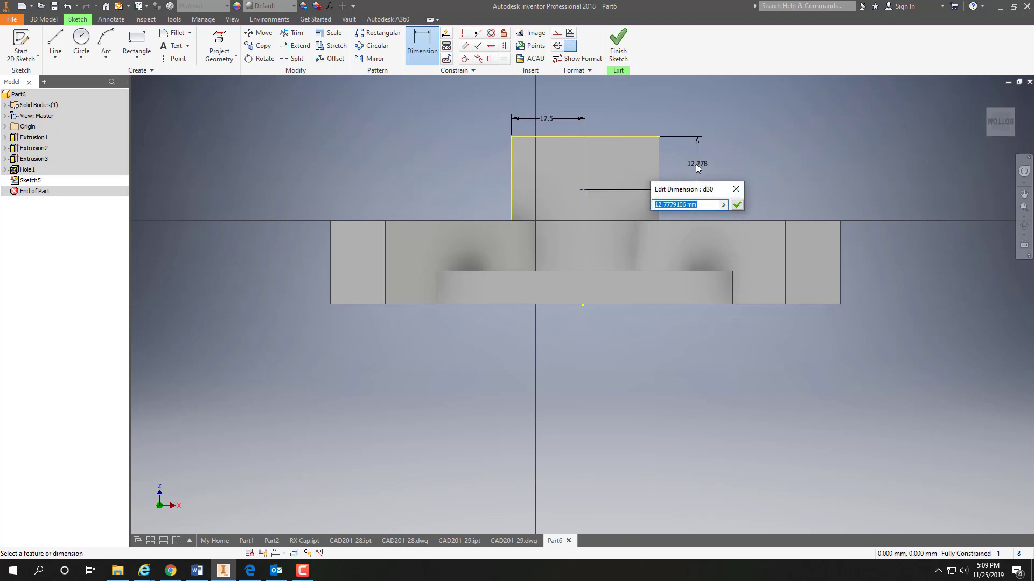
text(14)
key(Return)
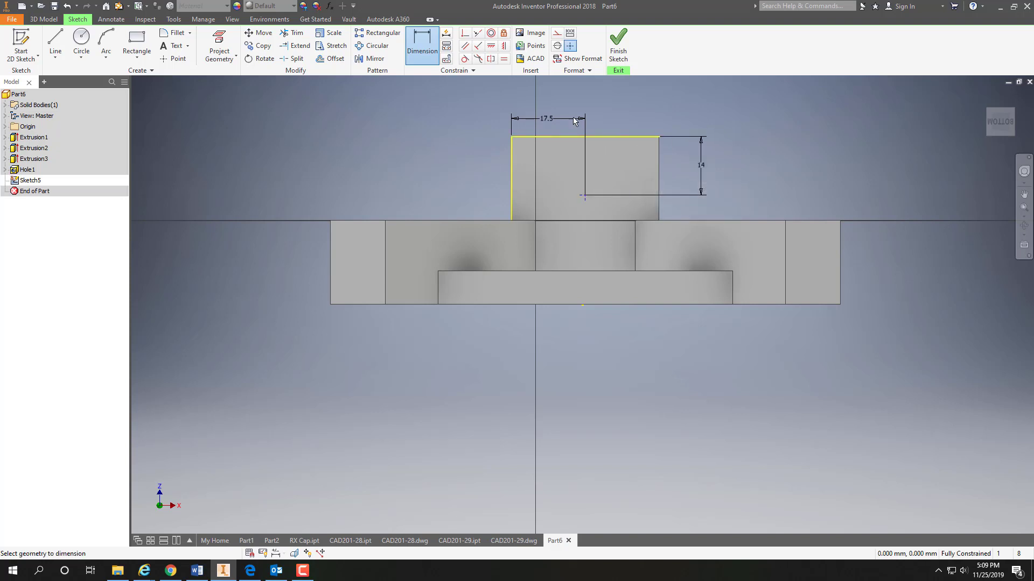
Finish the sketch and cut a 12 mm diameter through-all hole at the block's sketch point
click(616, 50)
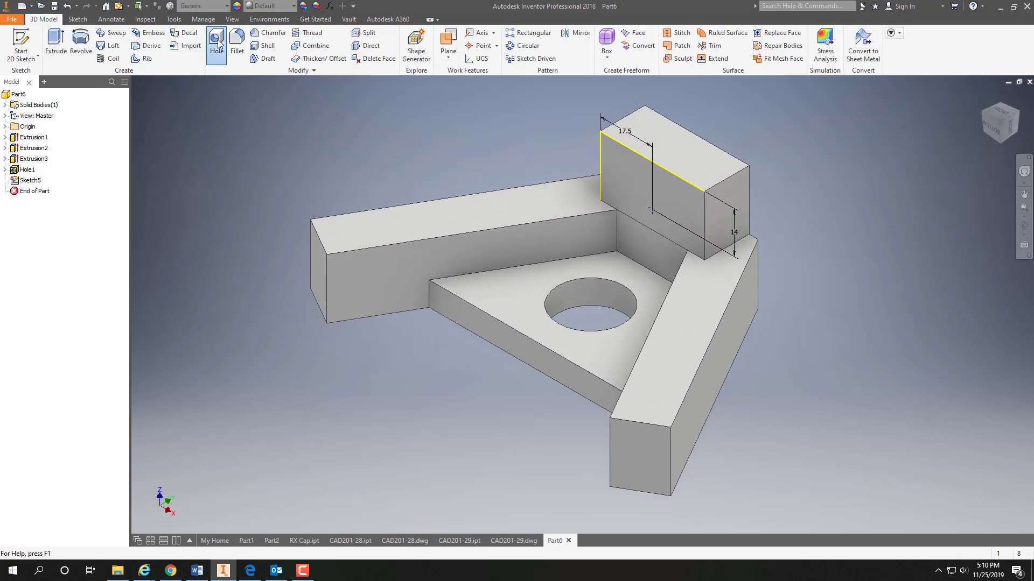
click(217, 43)
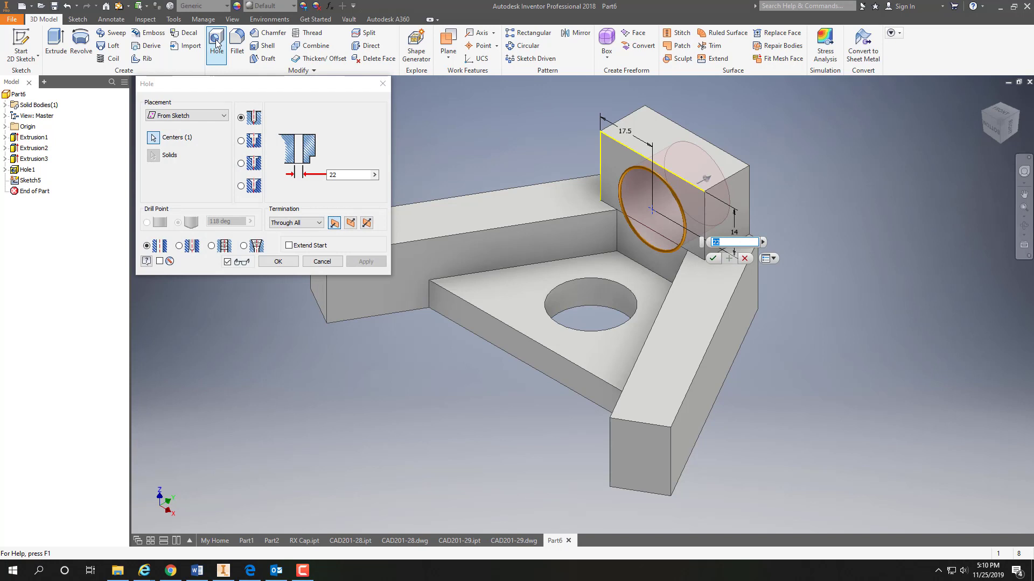
click(330, 175)
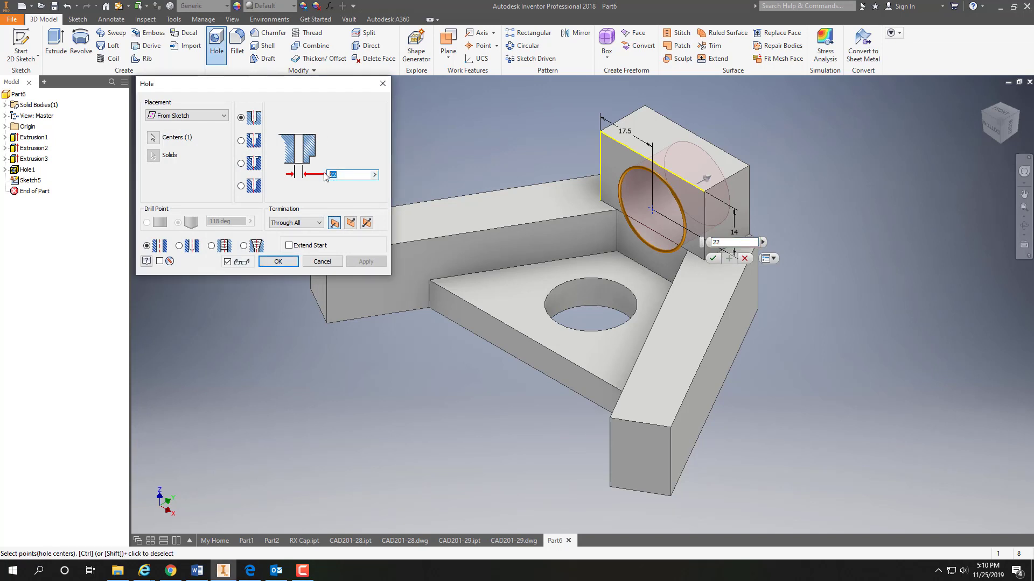
text(12)
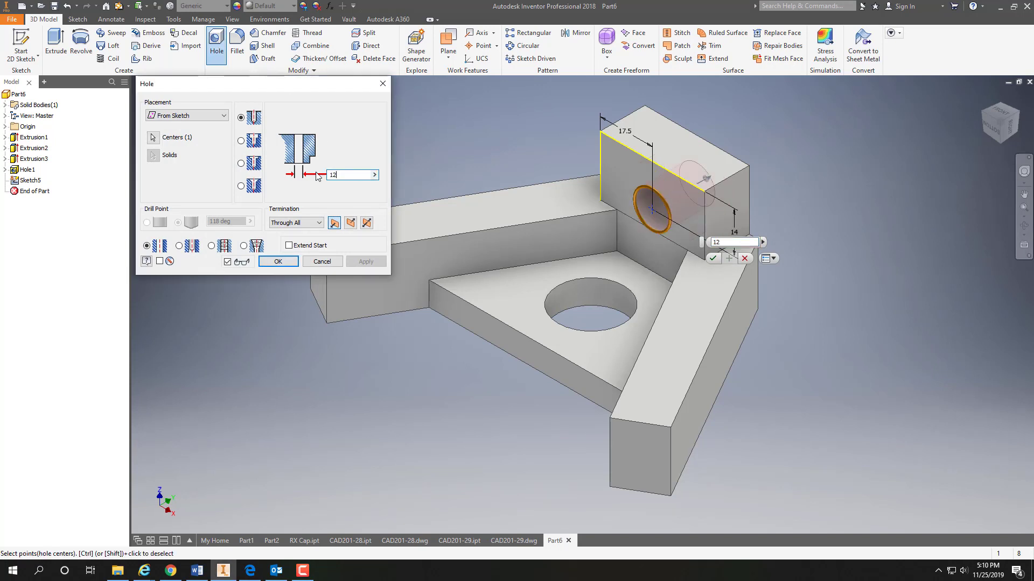
click(281, 261)
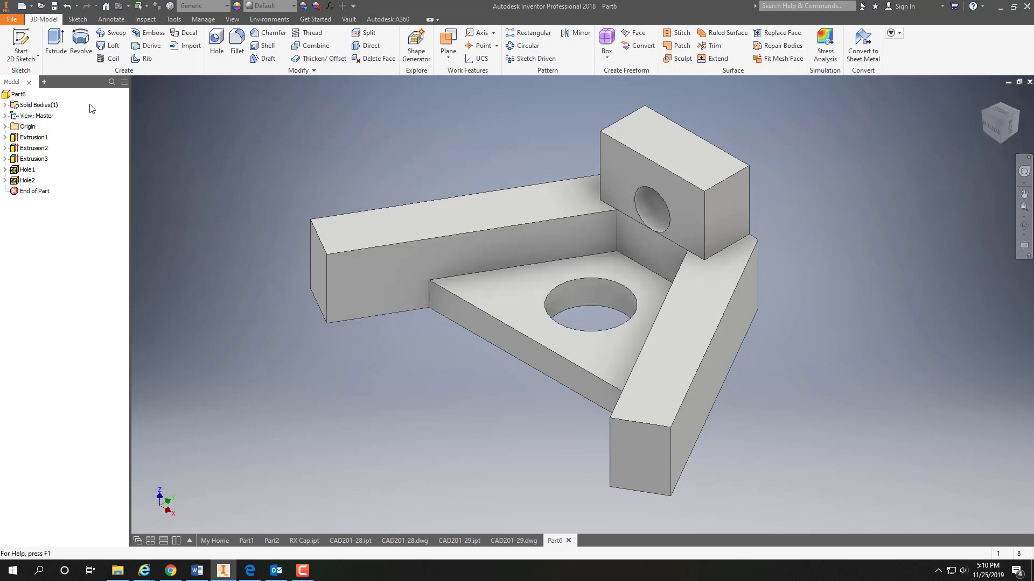
Start a sketch on the leg's outer side face and place two level points about 16 mm above its lower edge
click(18, 59)
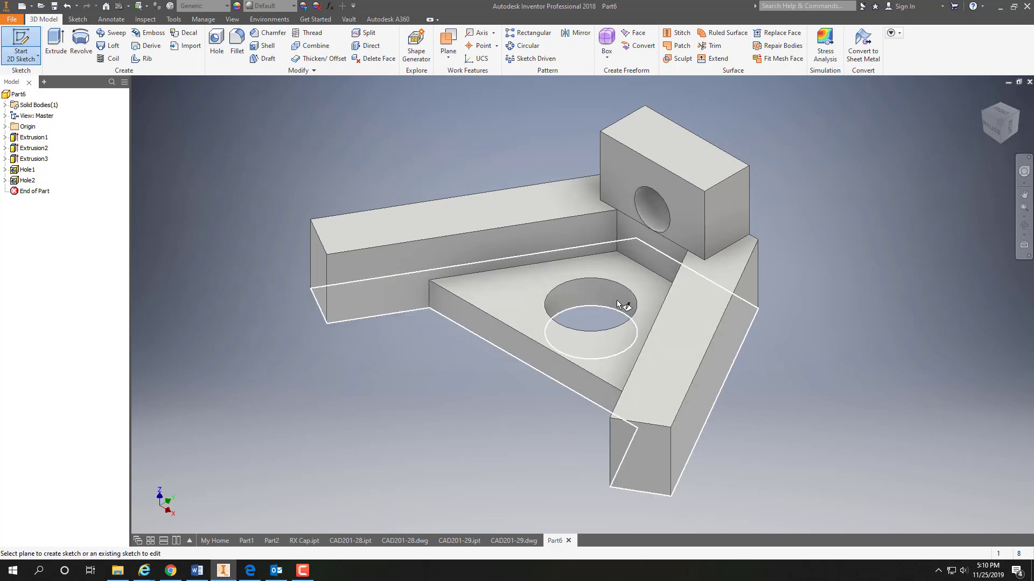
click(716, 369)
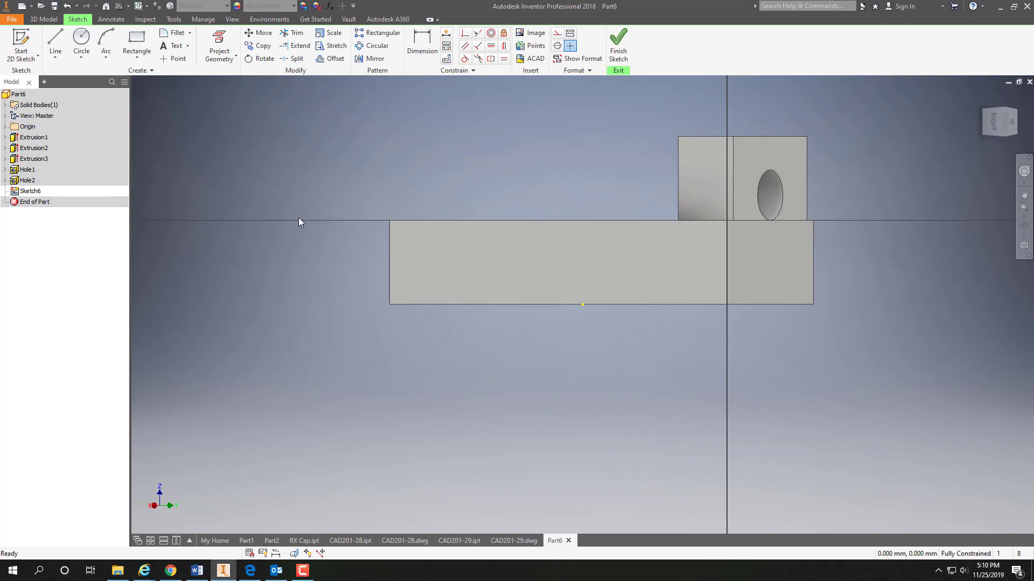
click(174, 61)
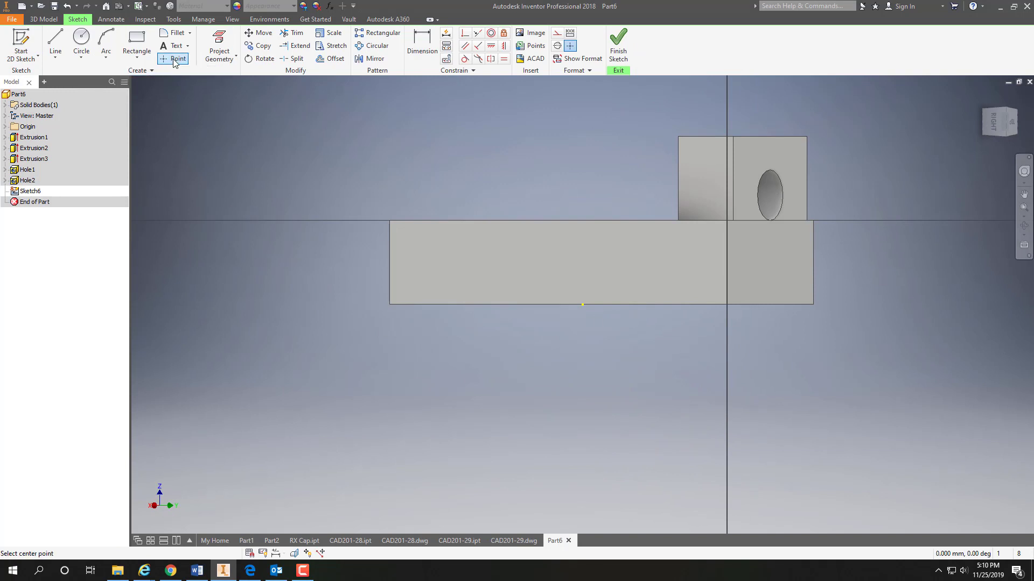
click(648, 238)
click(549, 238)
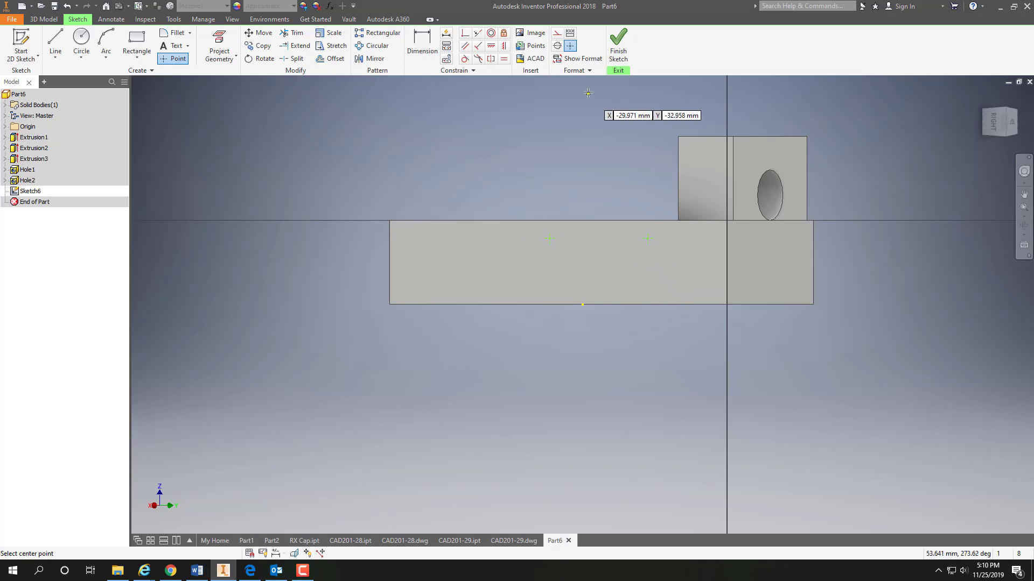
Dimension the height of the point nearer the block at 14 mm from the leg's lower edge
click(421, 49)
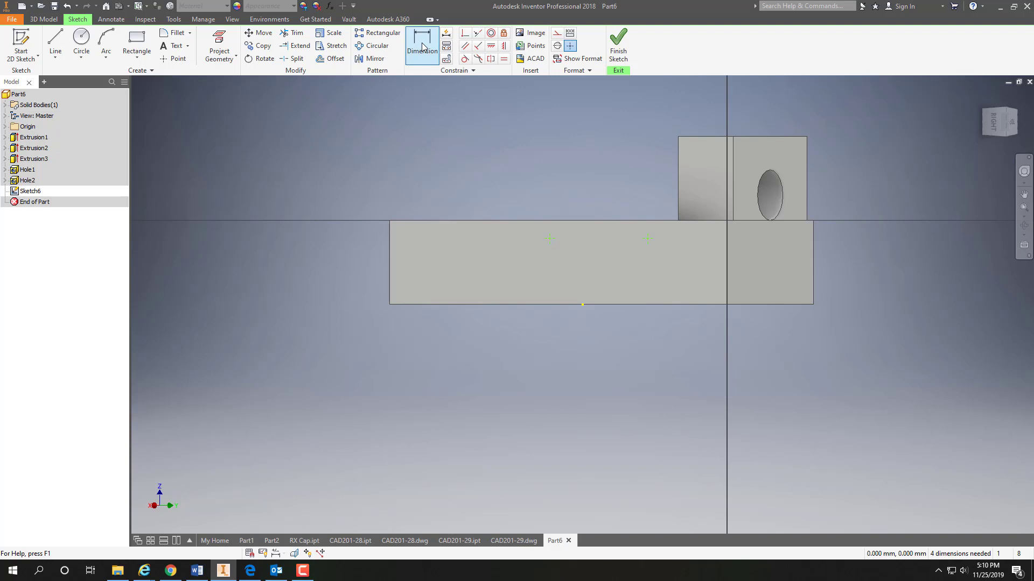
click(421, 44)
click(678, 305)
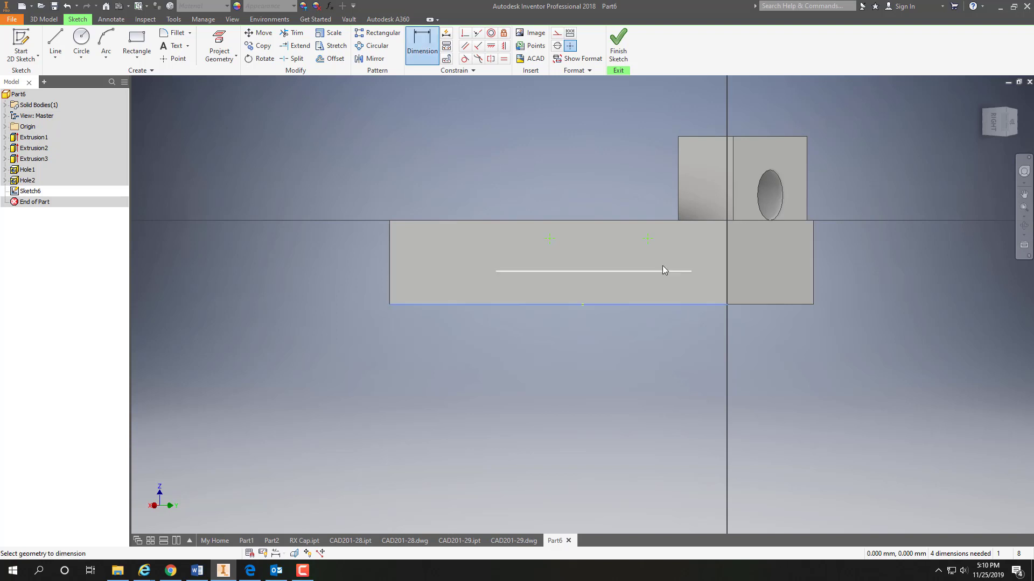
click(648, 238)
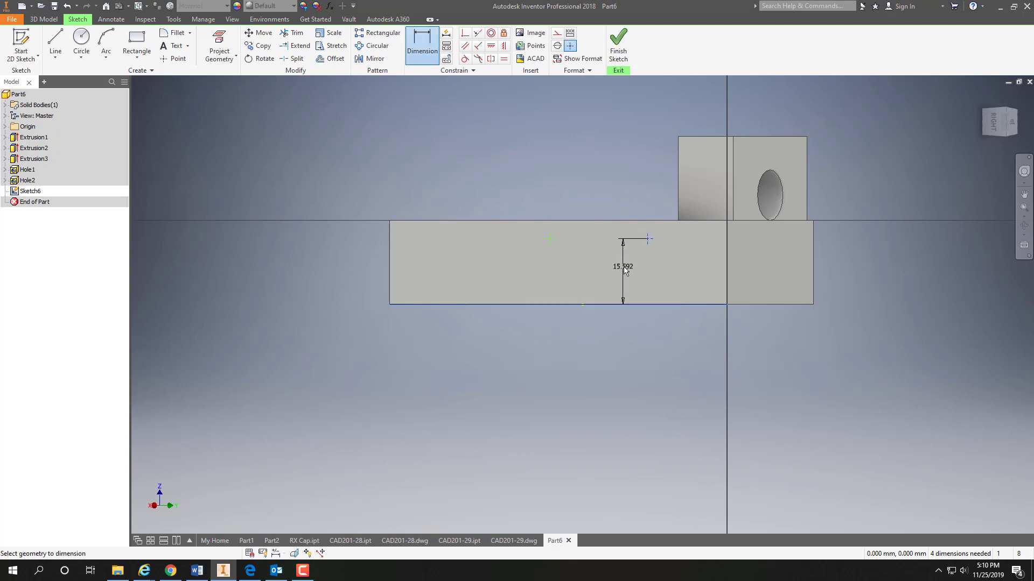
click(624, 268)
text(14)
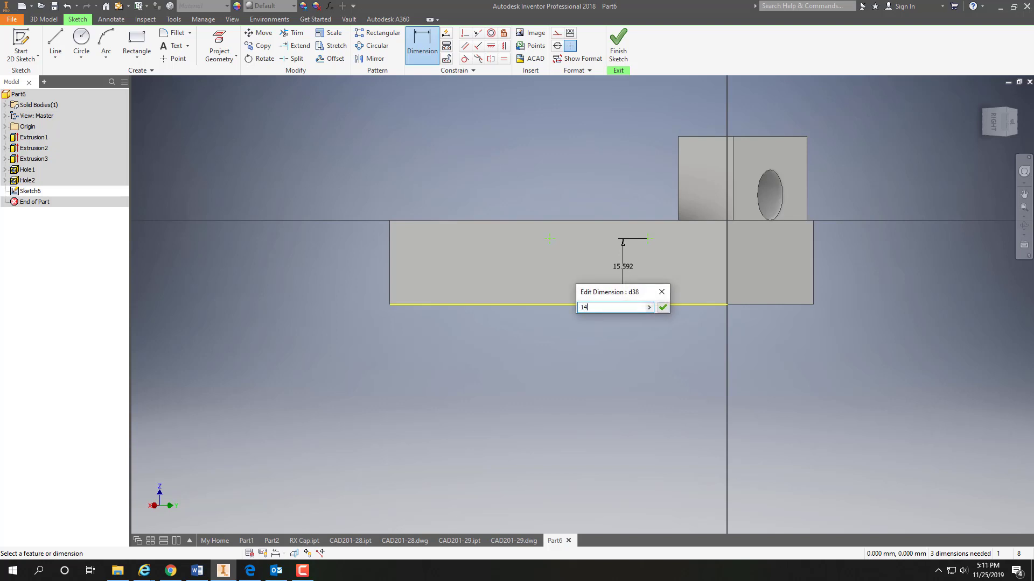
key(Return)
Dimension the height of the point farther from the block at 14 mm from the leg's lower edge
click(567, 306)
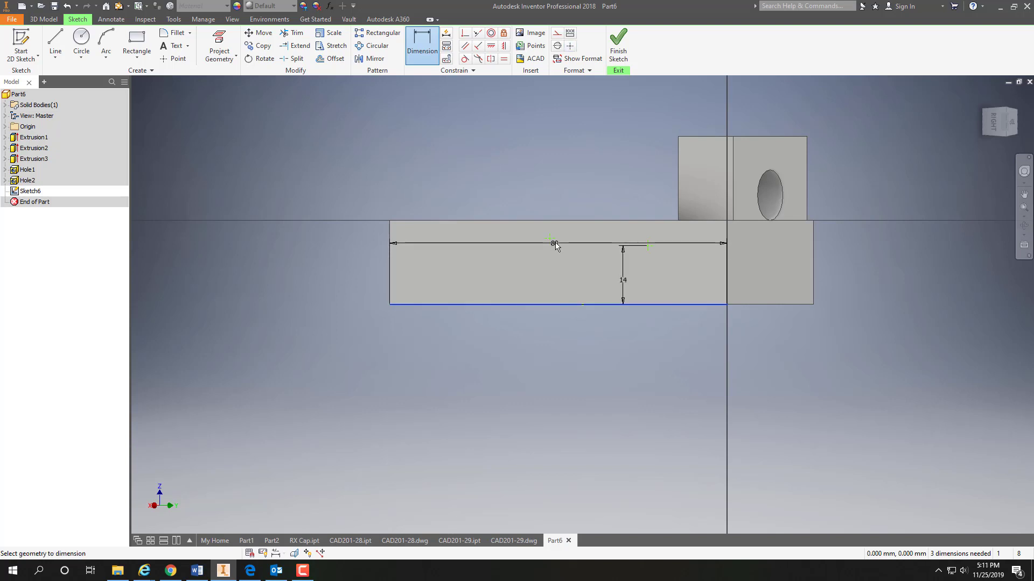
click(550, 239)
click(573, 276)
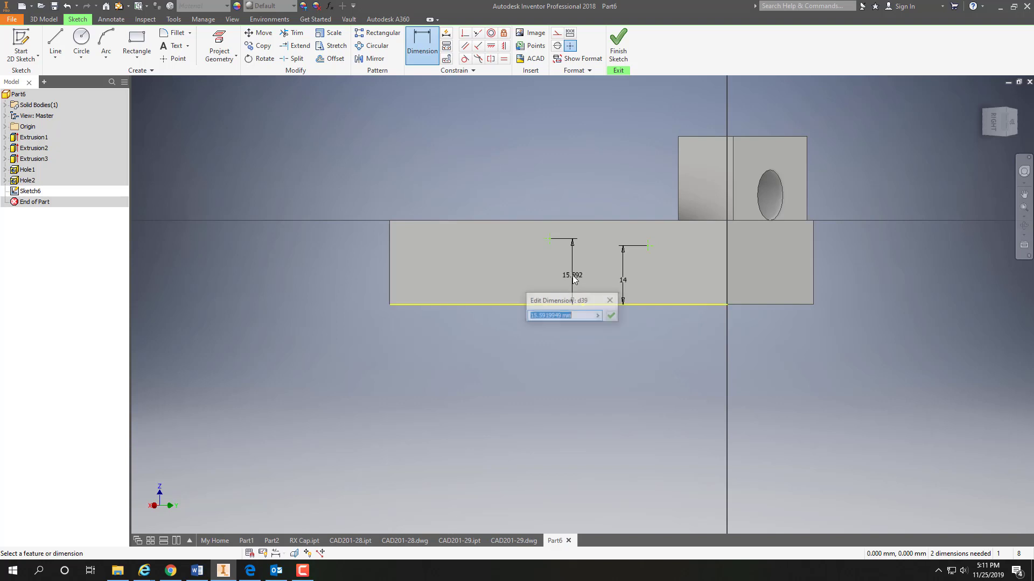
text(14)
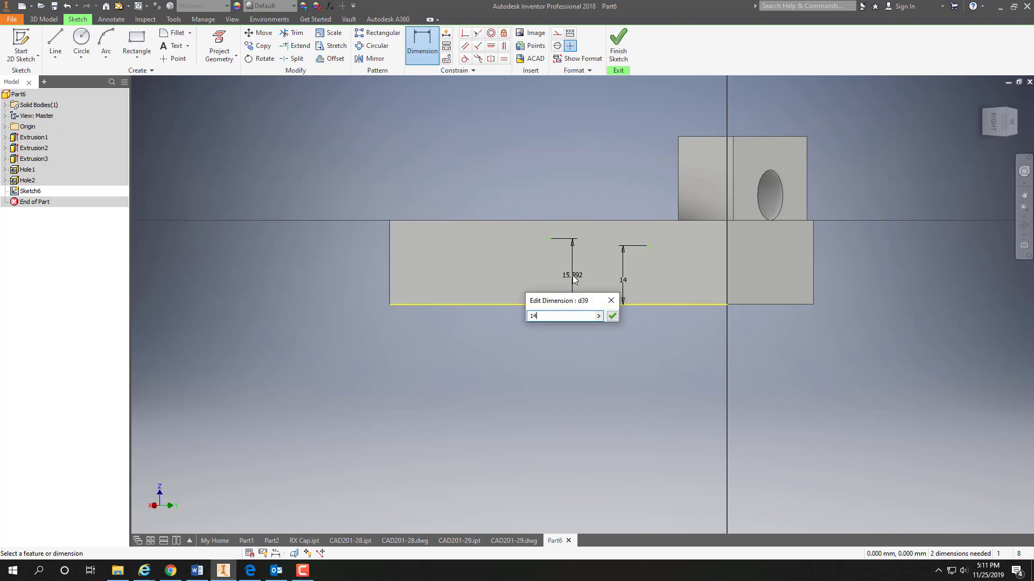
key(Return)
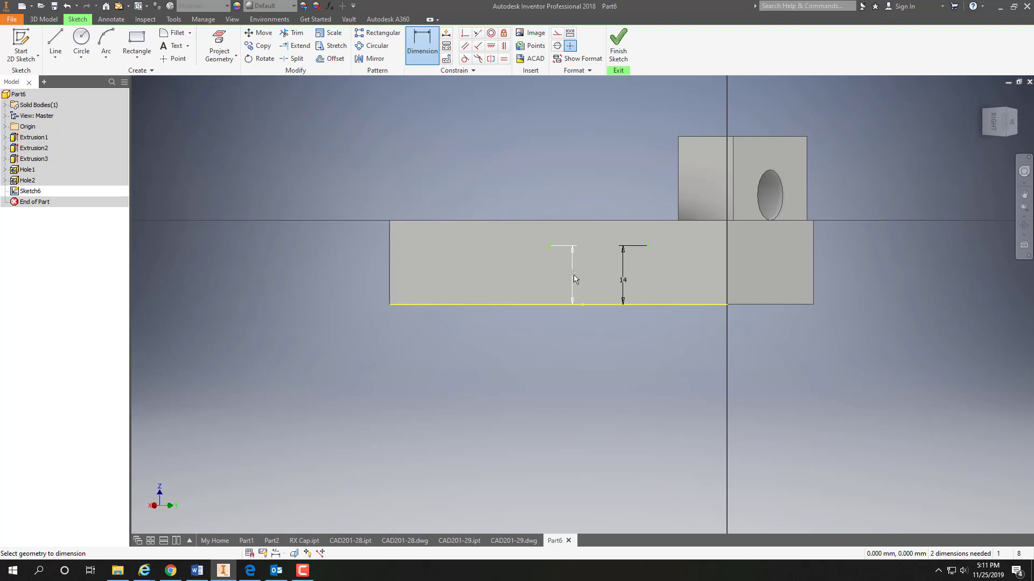
Dimension the horizontal distance from the leg's free end edge to the nearer point at 40 mm
click(390, 272)
click(549, 246)
click(479, 196)
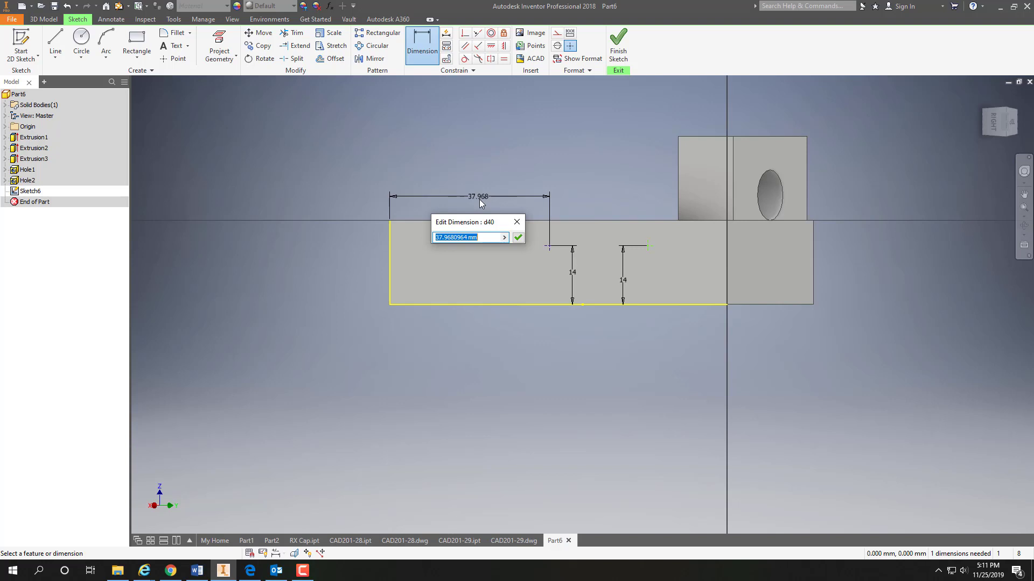
text(40)
key(Return)
Dimension the horizontal spacing between the two sketch points at 25 mm
click(558, 246)
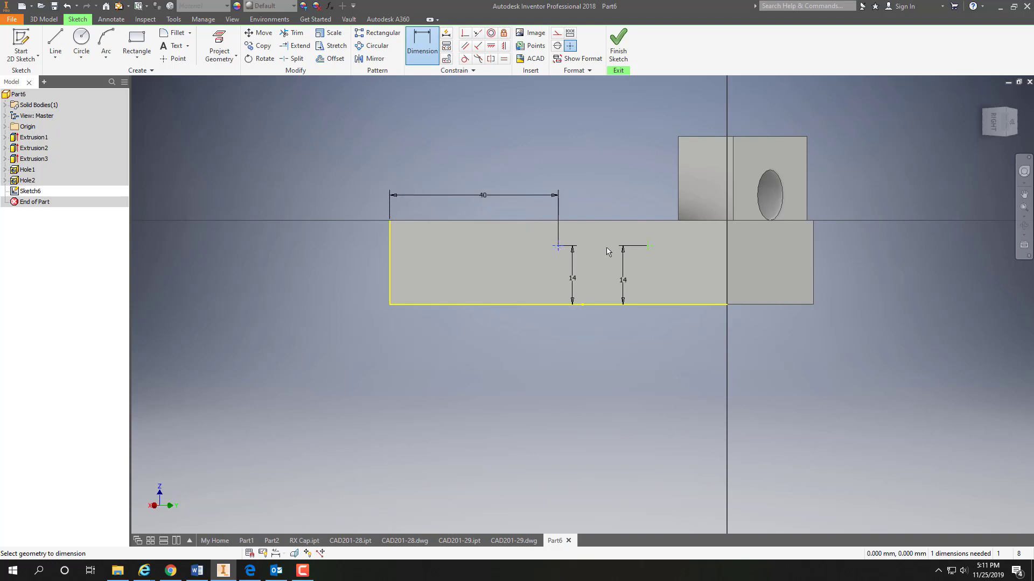
click(648, 246)
click(606, 198)
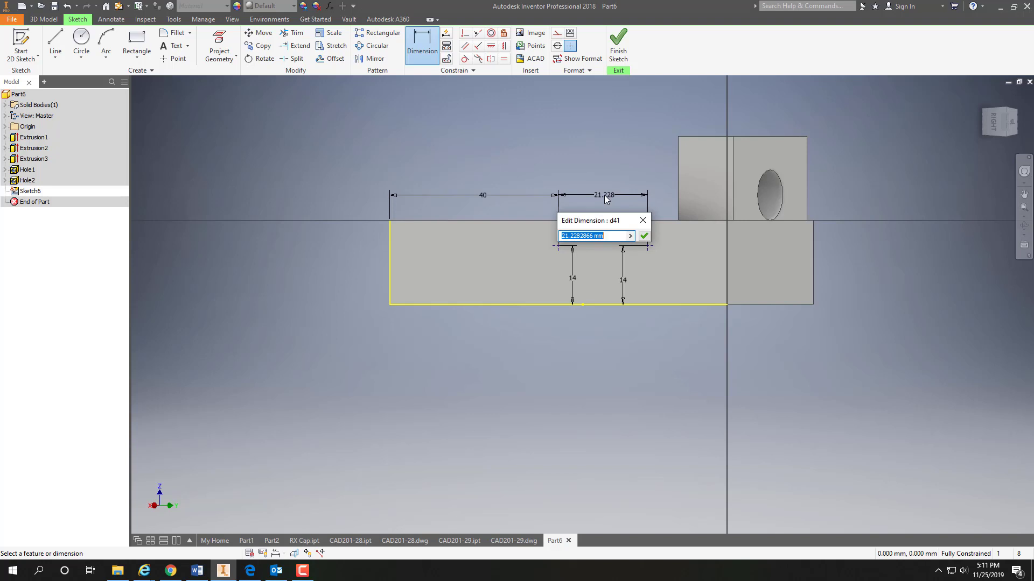
text(25)
key(Return)
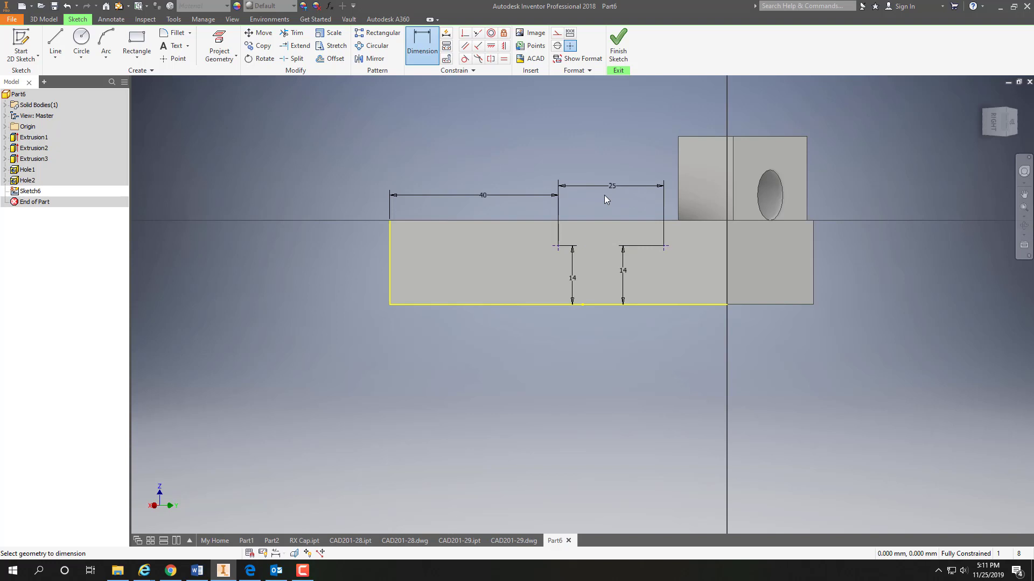
Finish the sketch and cut 5 mm diameter holes at both points, terminating at the leg's inner side face
click(617, 46)
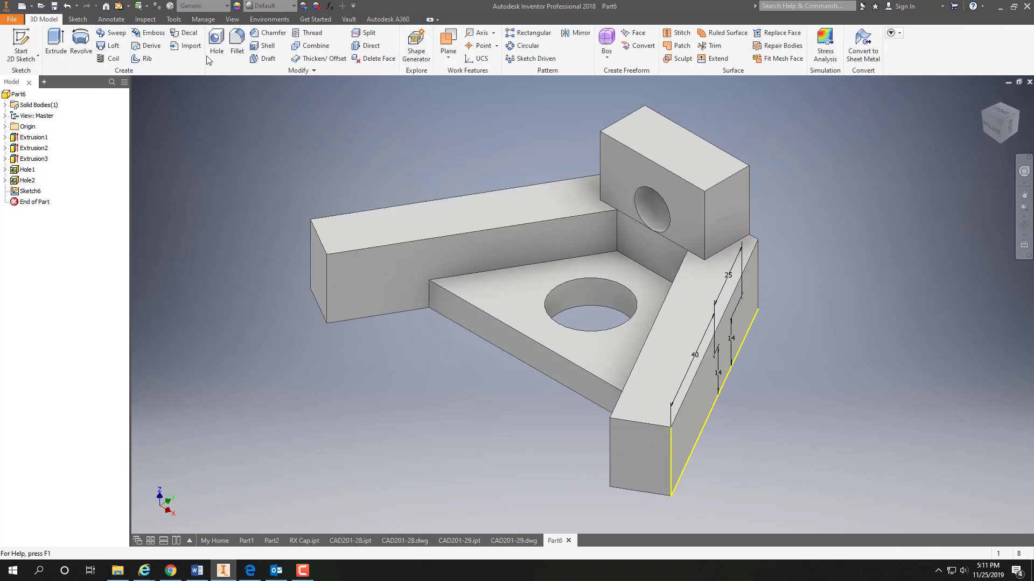
click(216, 39)
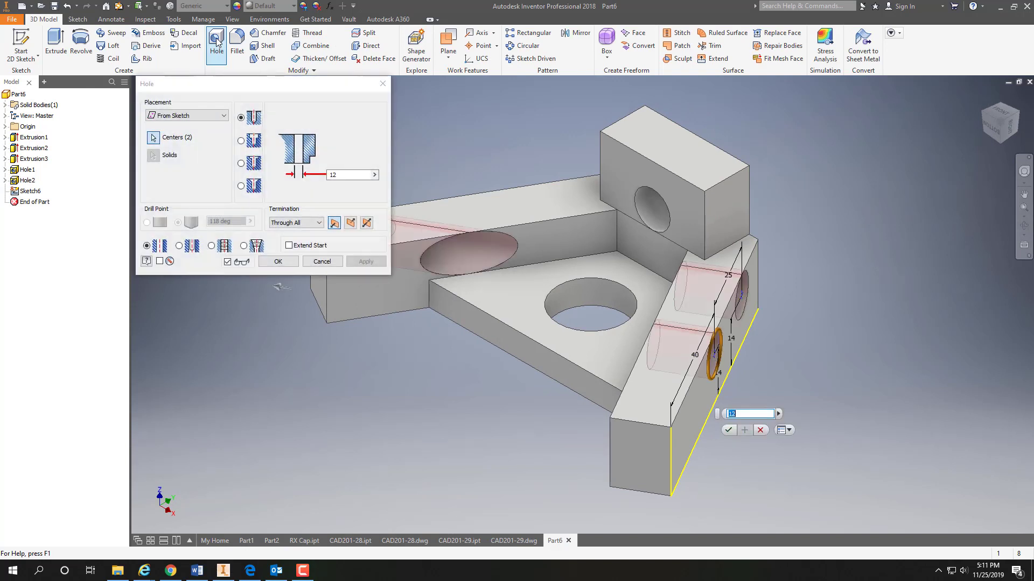
drag(356, 175, 321, 176)
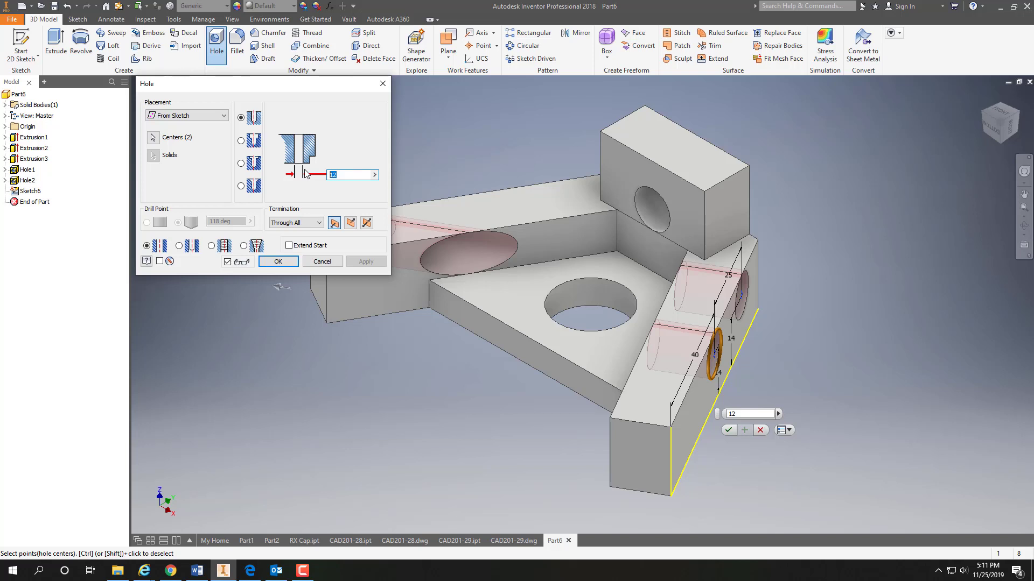
text(5)
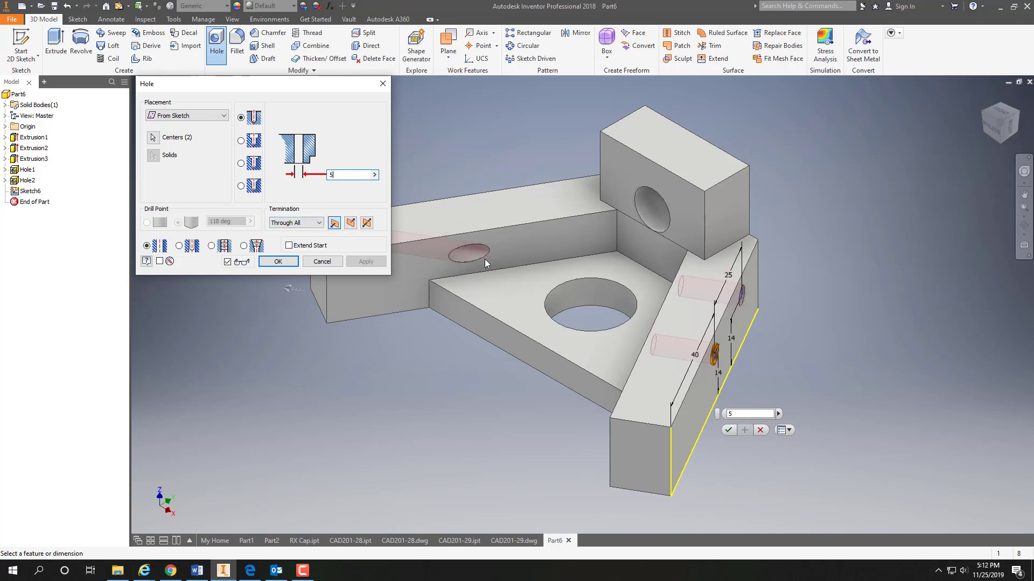
click(318, 223)
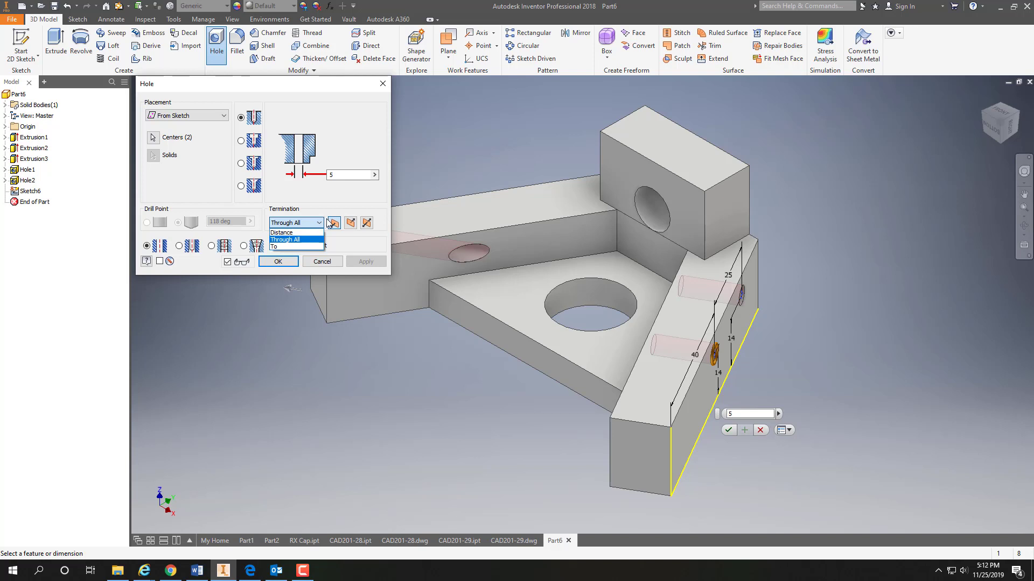
click(276, 246)
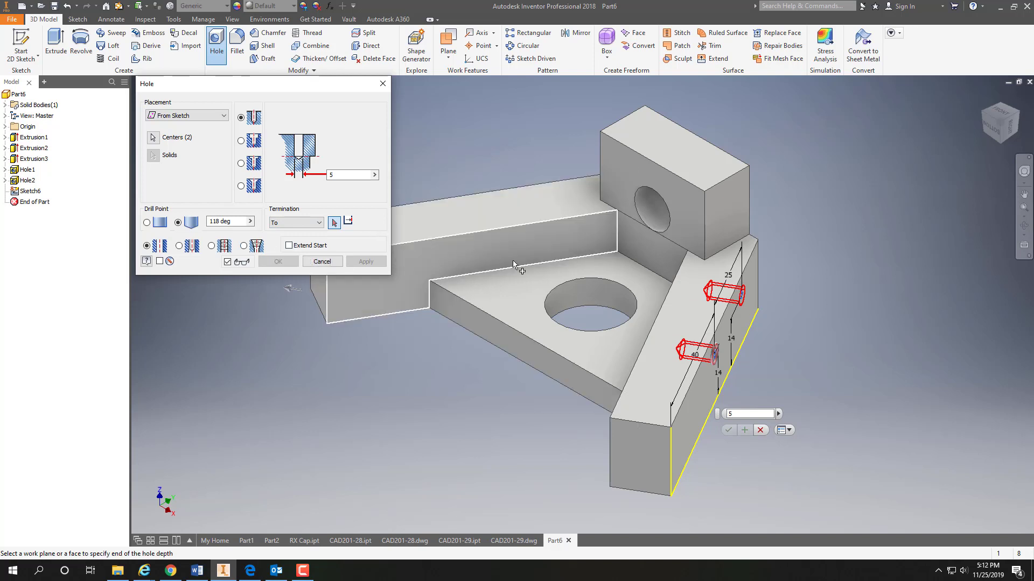
click(680, 320)
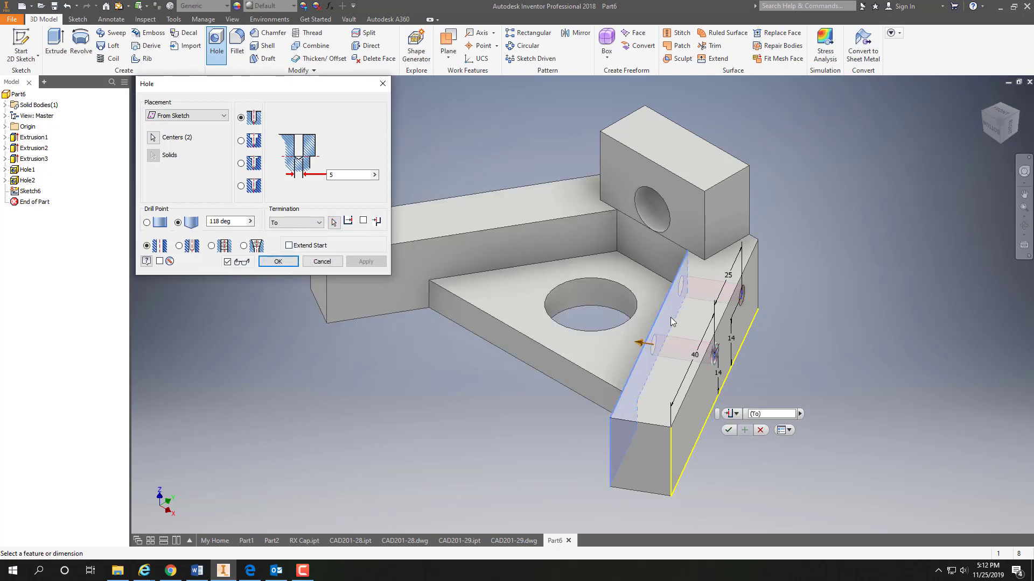
click(277, 261)
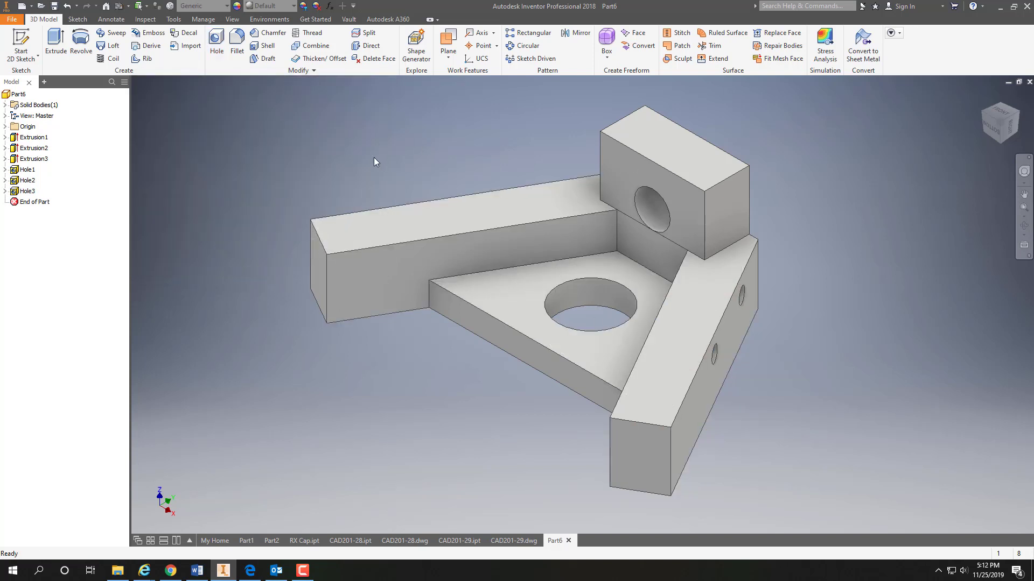
Start a sketch on the leg's outer side face and place a point about 17 mm from the free end and 9 mm above the lower edge
click(22, 58)
click(39, 76)
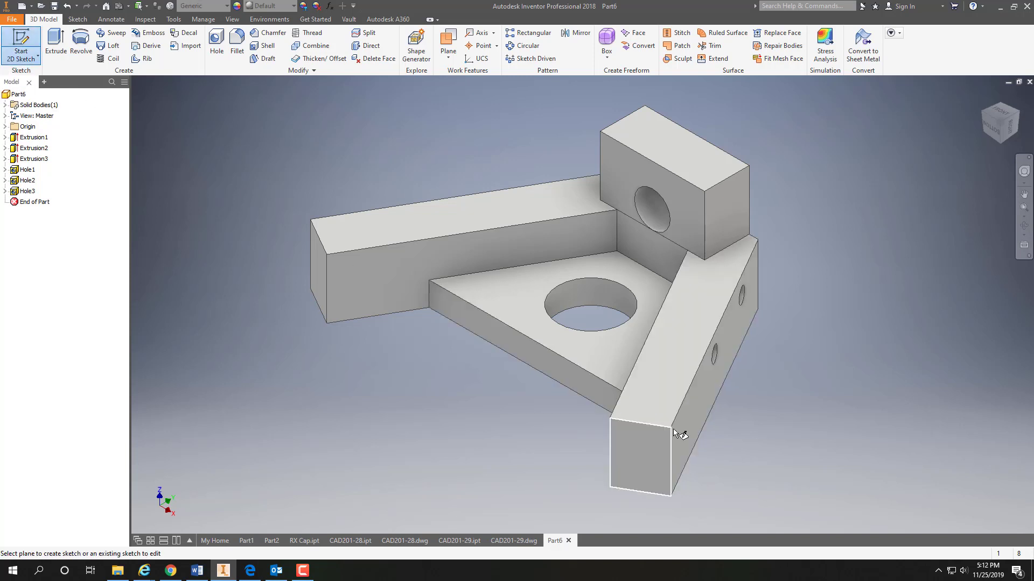
click(687, 417)
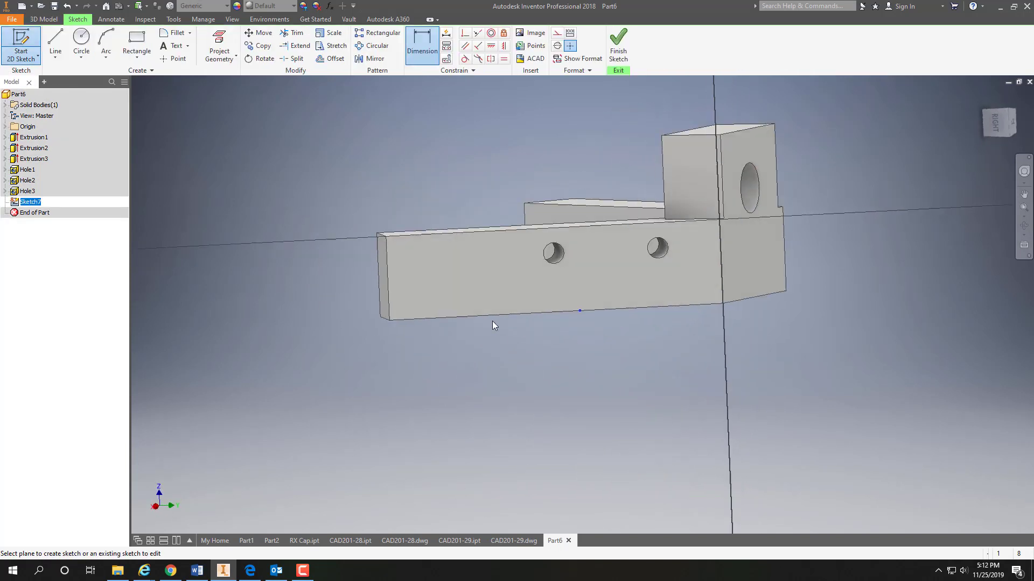
click(175, 58)
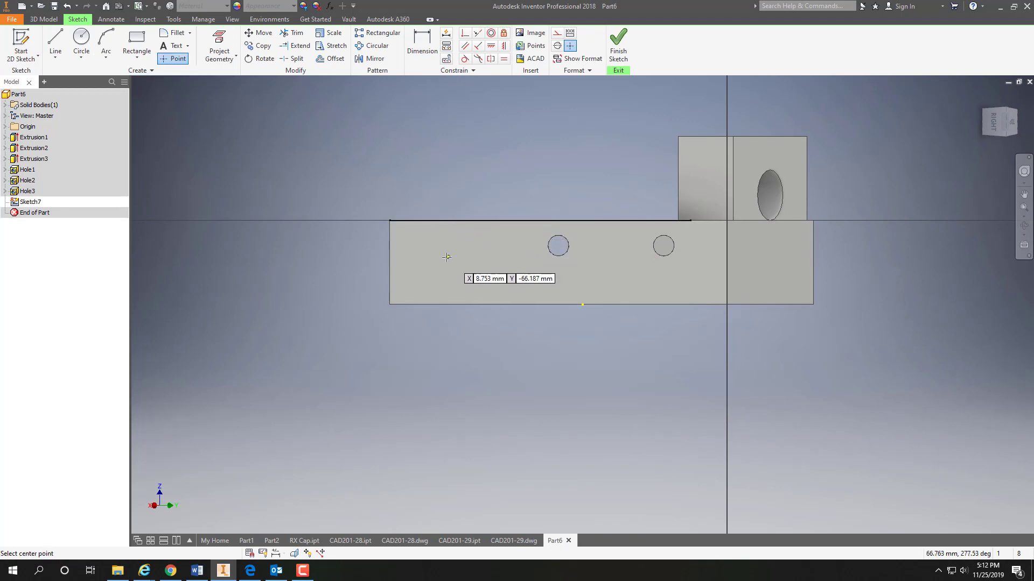
click(462, 267)
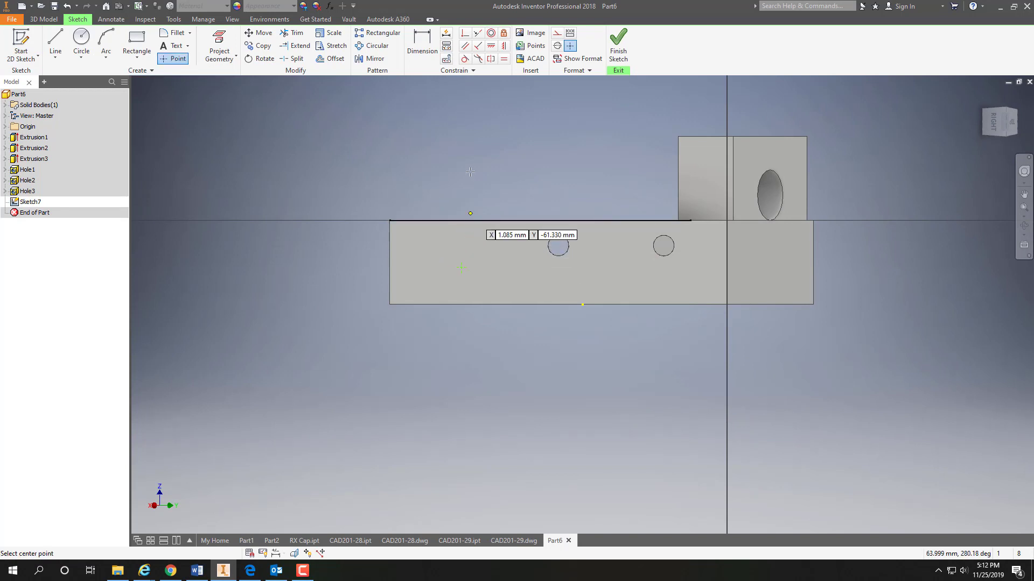
Dimension the point's horizontal distance from the leg's free end edge at 12 mm
click(421, 42)
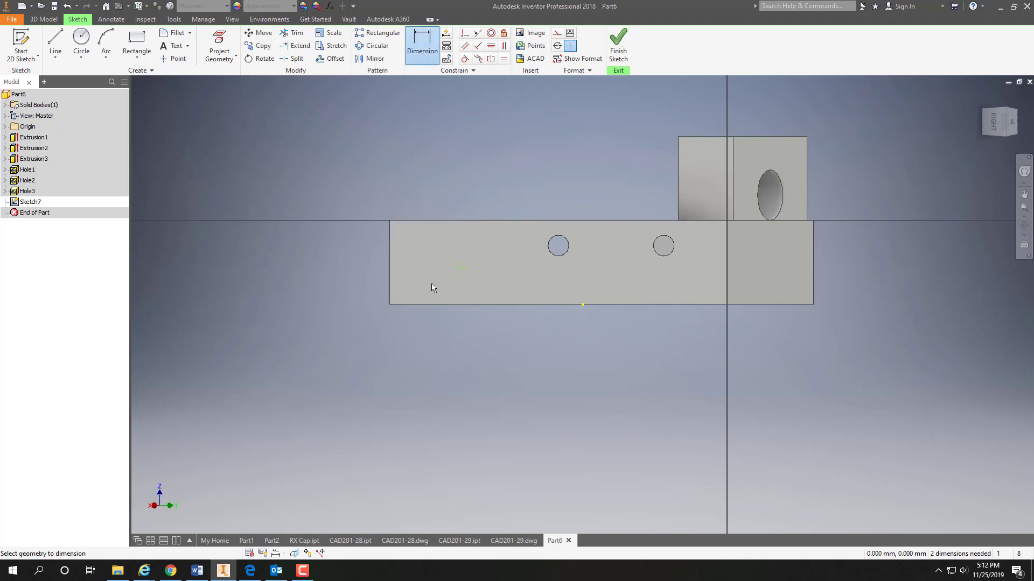
click(390, 279)
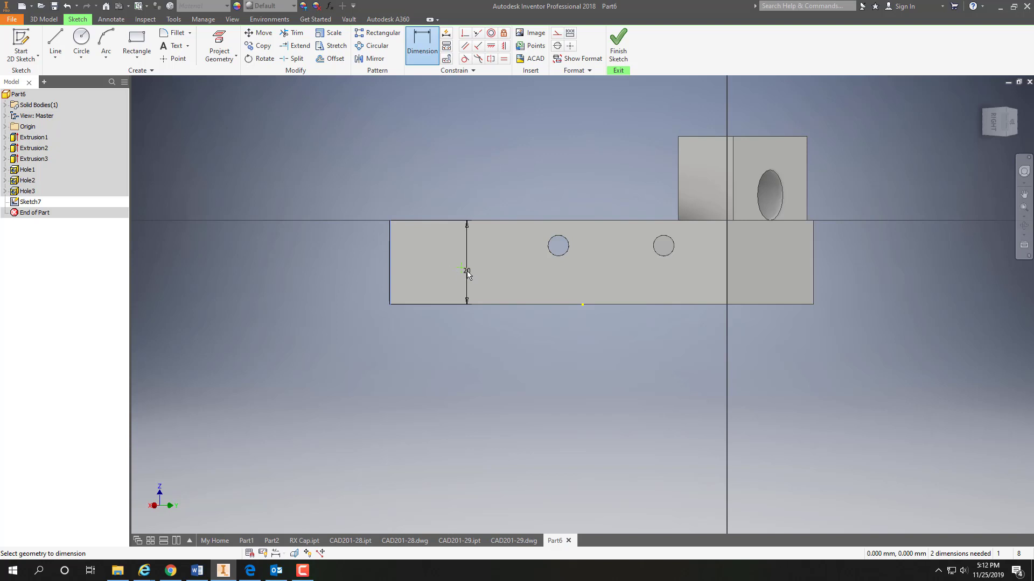
click(461, 268)
click(433, 330)
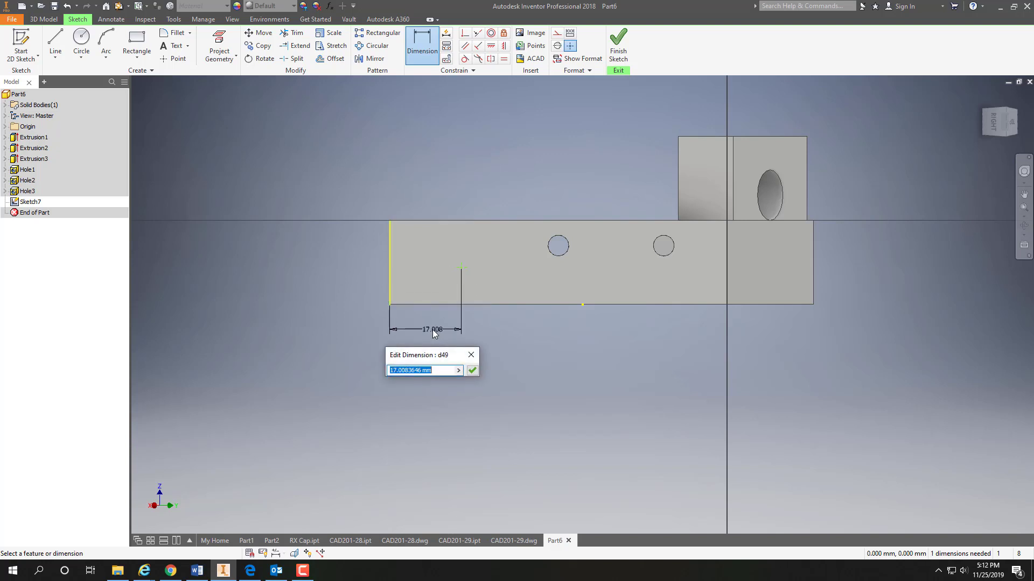
text(12)
click(473, 370)
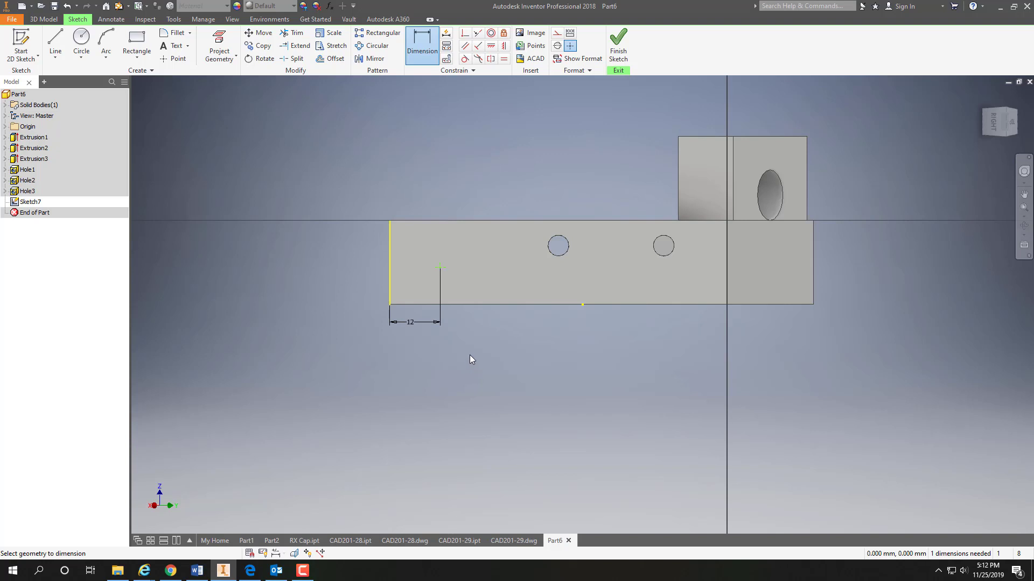
Dimension the point's height above the leg's lower edge at 10 mm
click(458, 304)
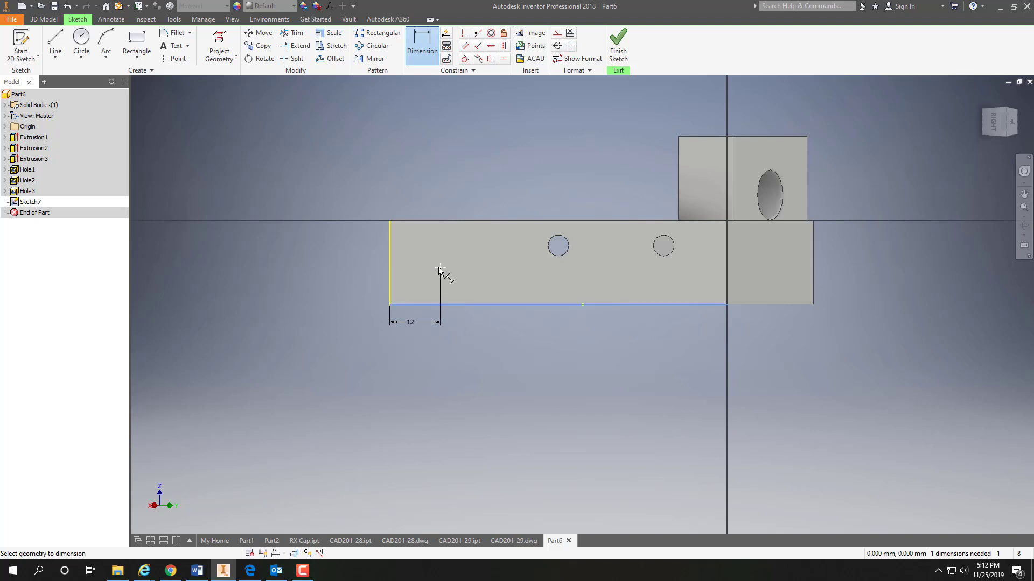
click(440, 268)
click(366, 285)
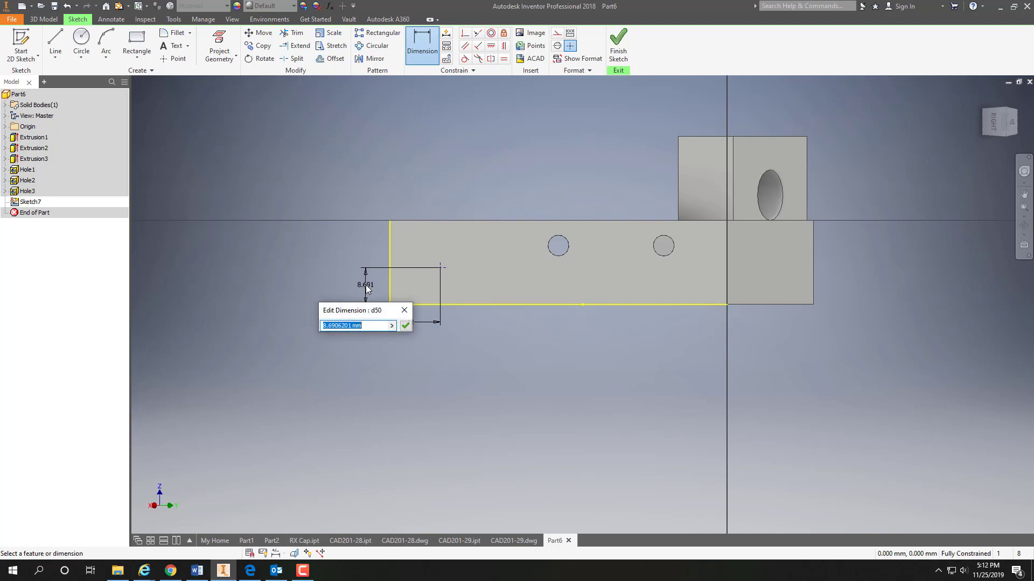
text(10)
key(Return)
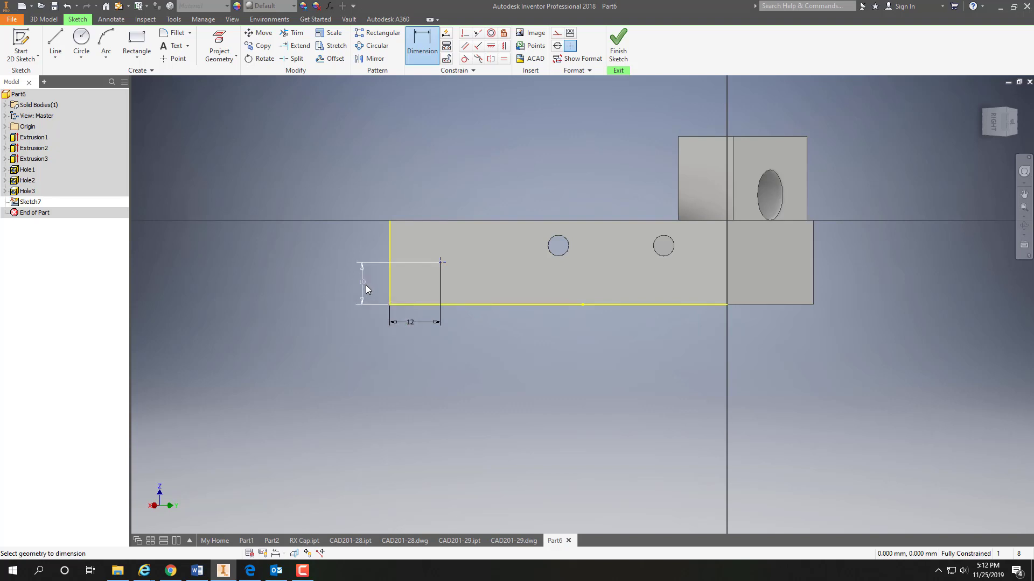
Finish the sketch and begin a hole at its point with a diameter of 10 mm
click(619, 54)
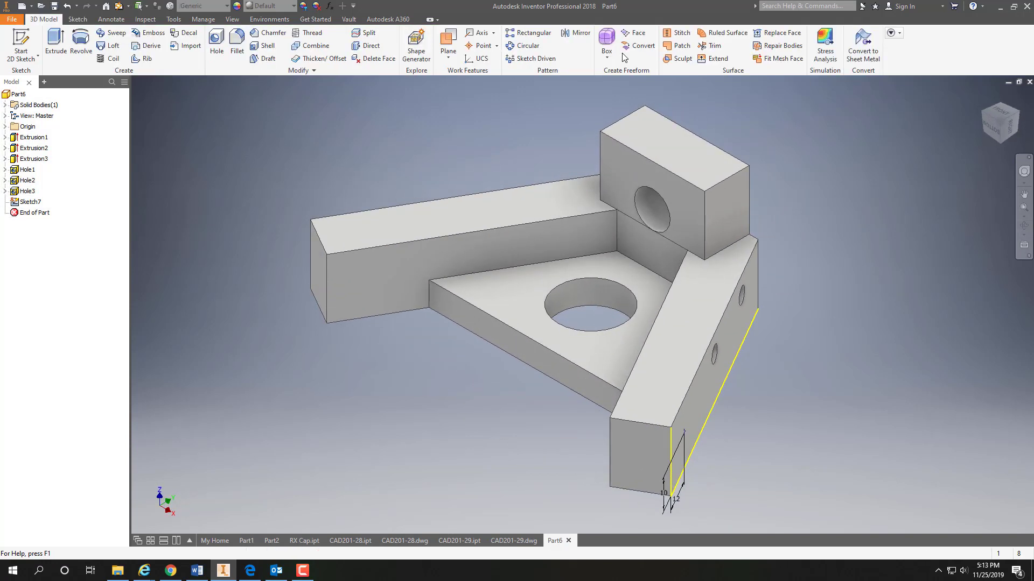
click(216, 42)
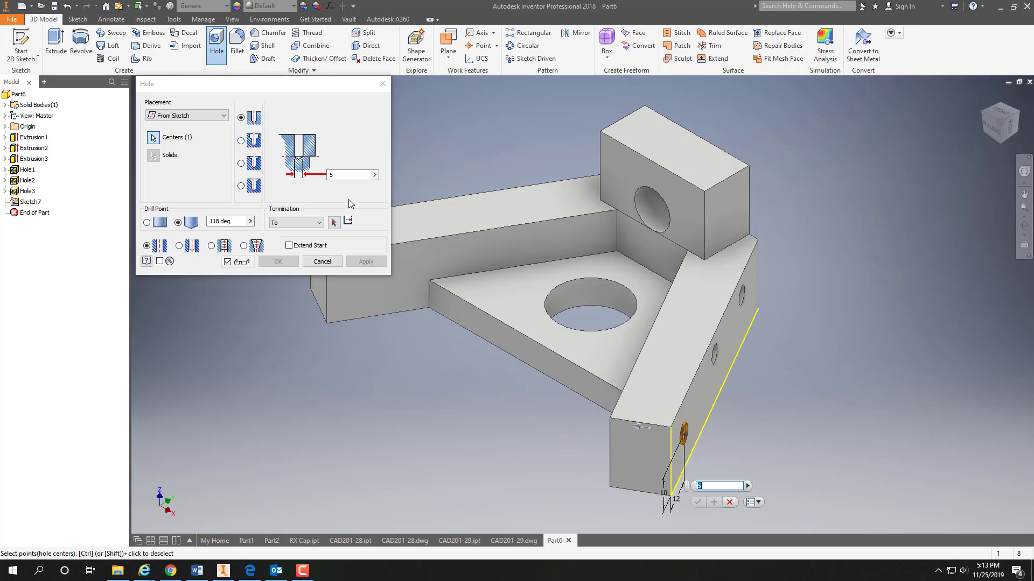
click(330, 176)
text(10)
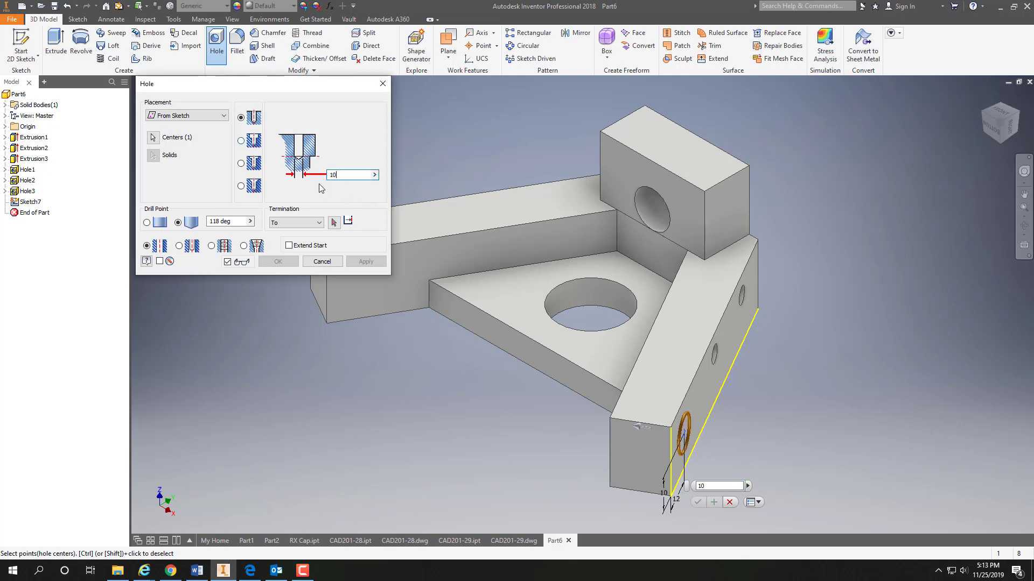
click(320, 224)
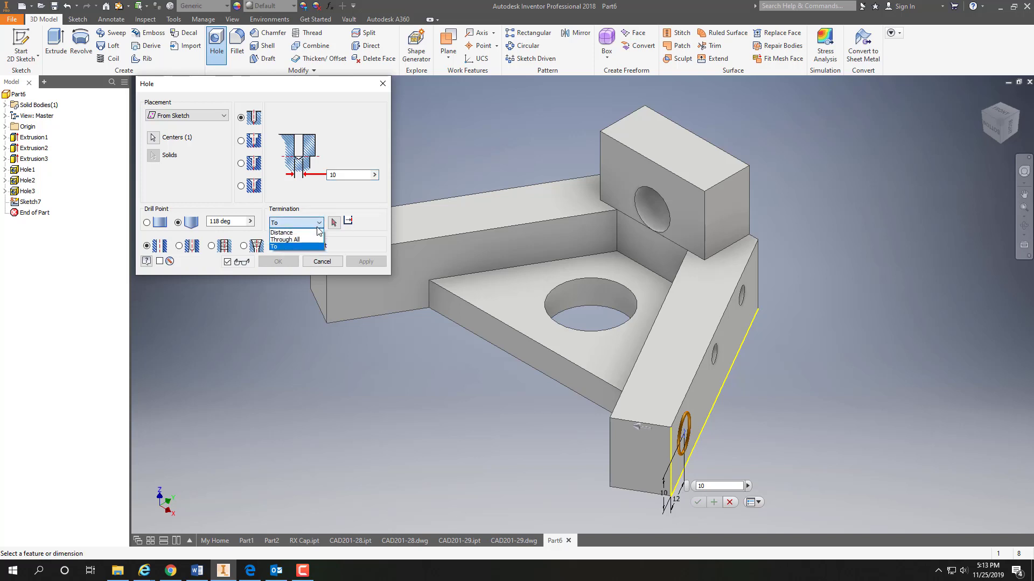
click(275, 247)
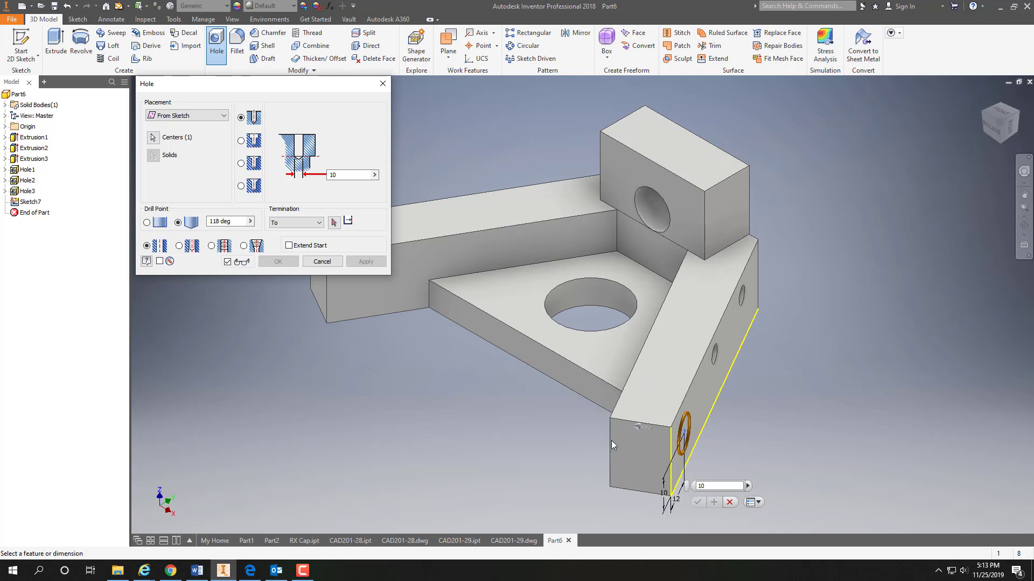
click(319, 222)
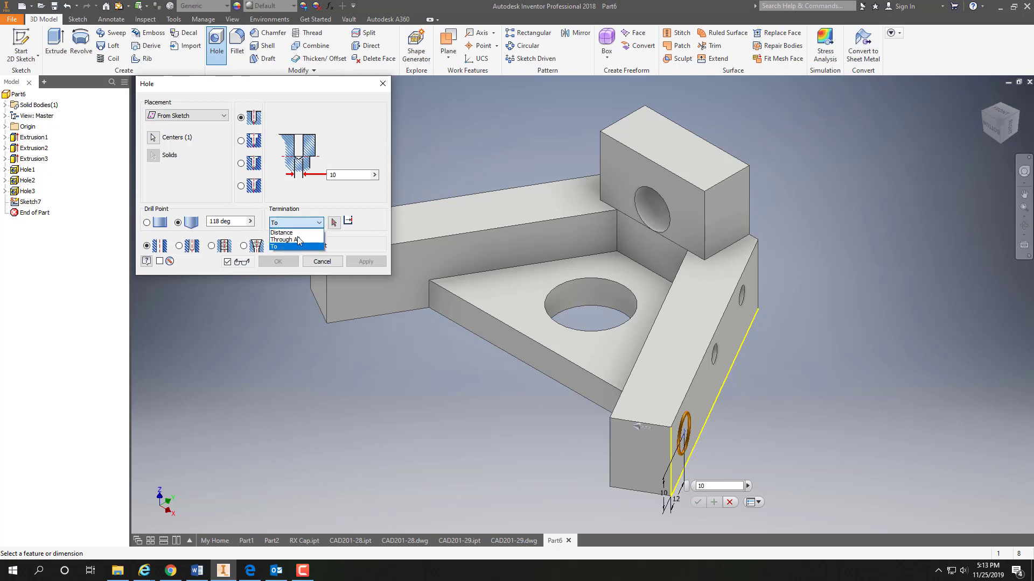
click(277, 247)
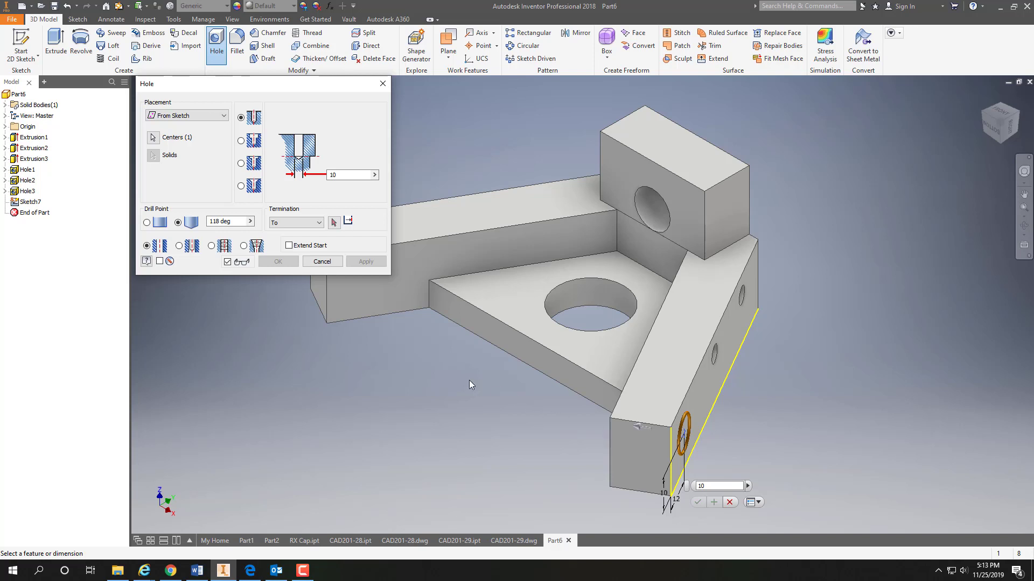
click(623, 393)
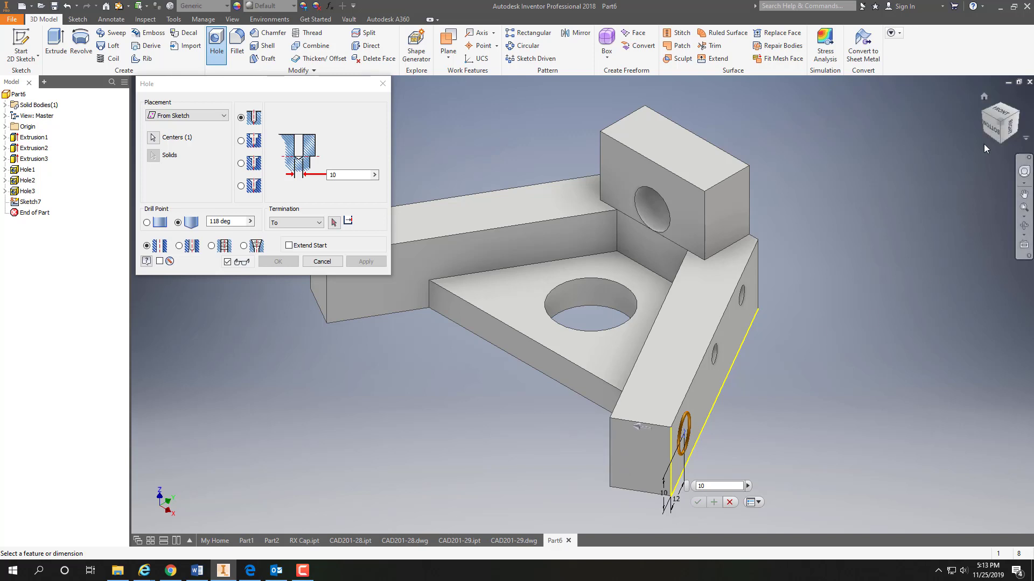
mouse_move(1001, 124)
mouse_down()
mouse_move(1015, 125)
mouse_move(1012, 135)
mouse_up()
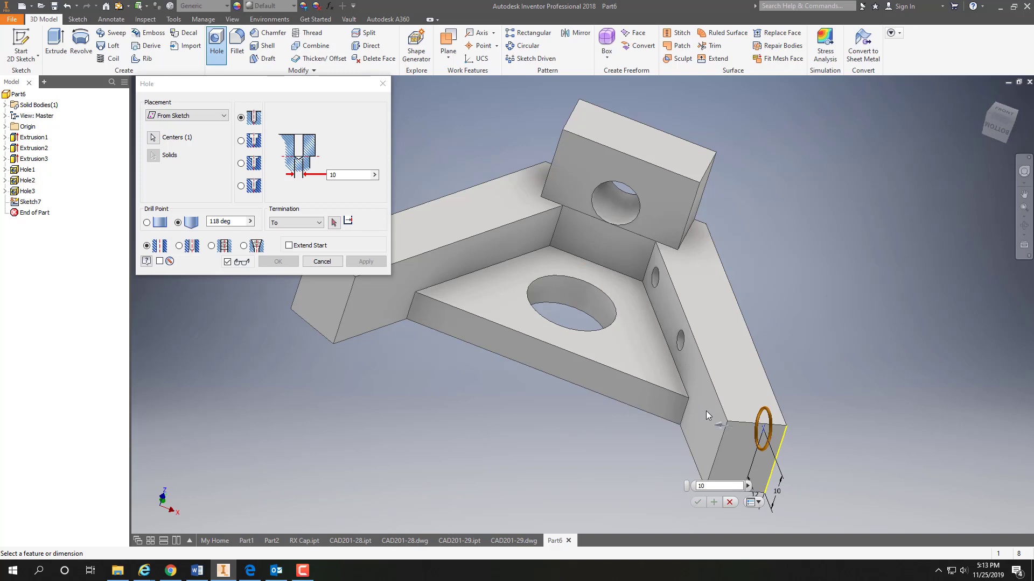
click(326, 260)
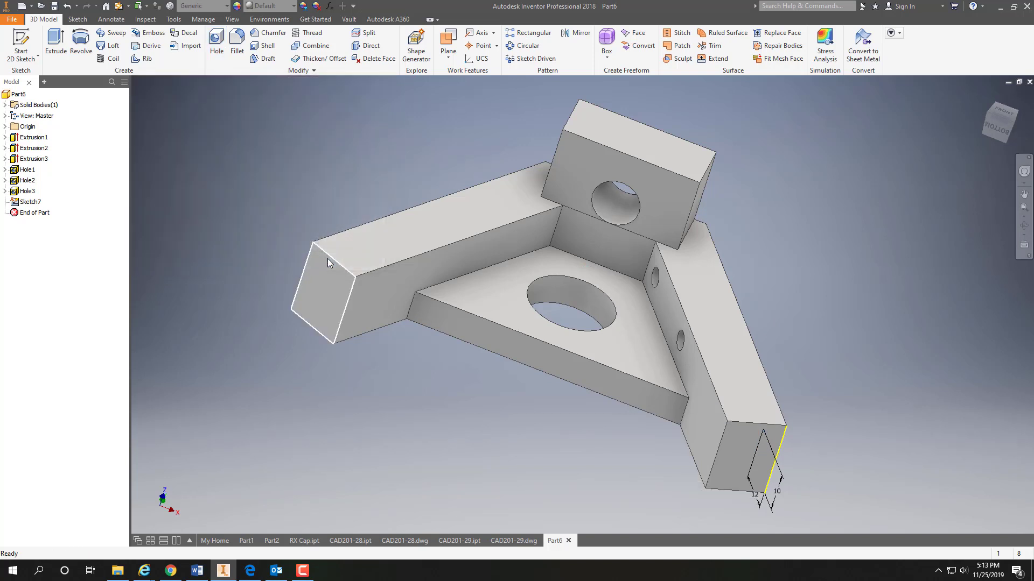
Cut a 10 mm hole at the sketch point near the leg's free end, with Through All termination
shift+middle_drag(976, 151, 893, 145)
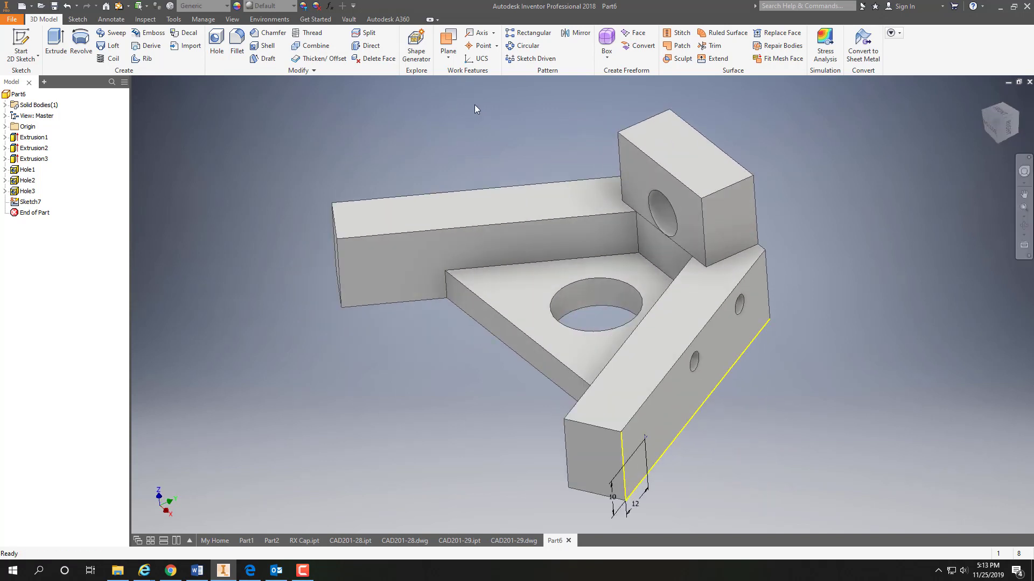
click(215, 43)
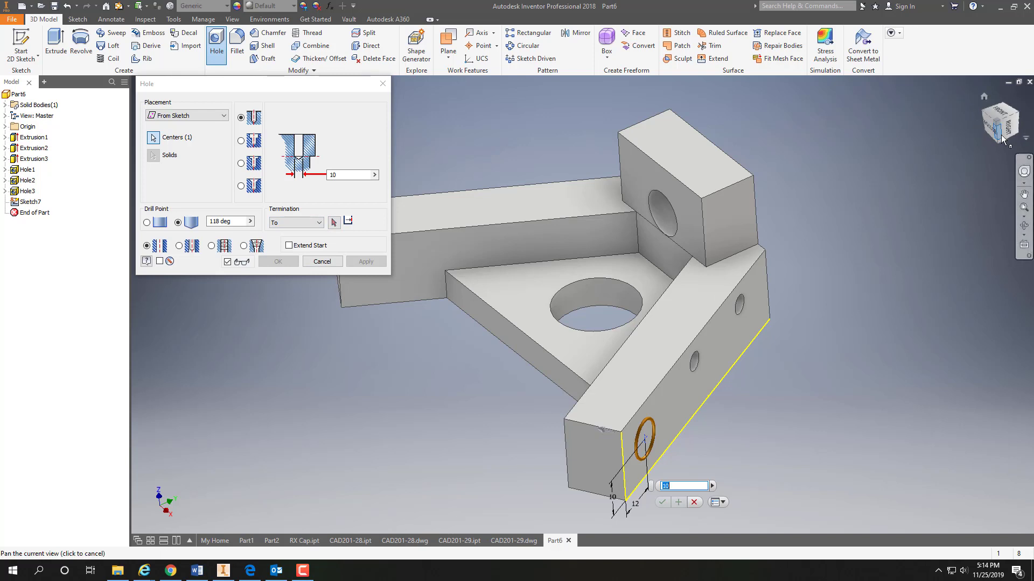
drag(995, 124, 872, 125)
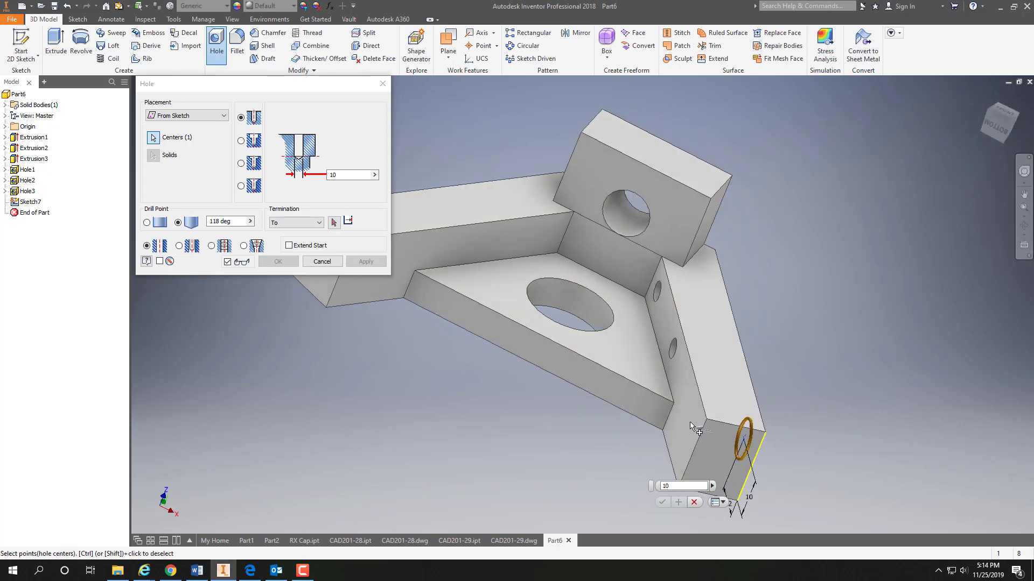
click(319, 222)
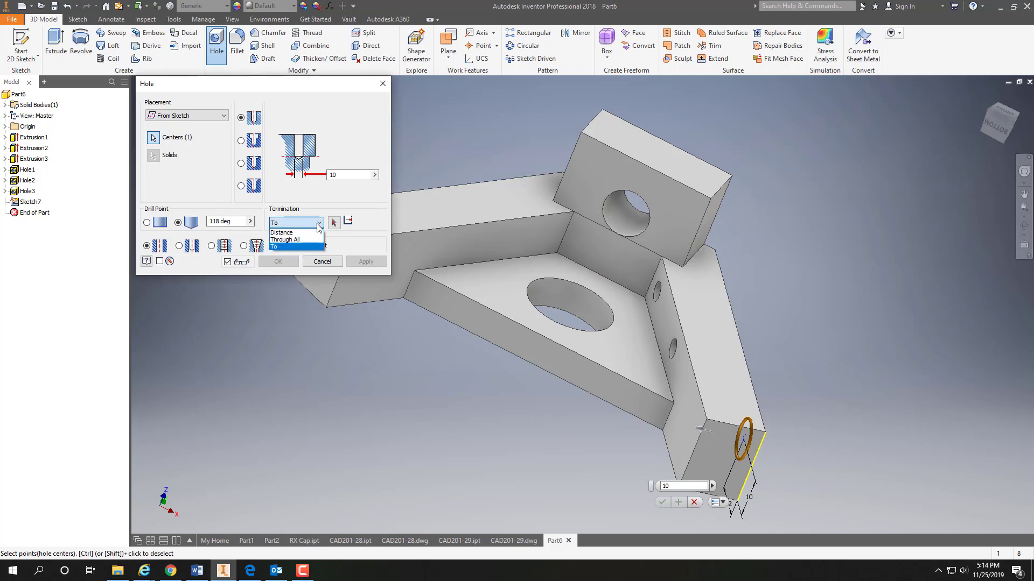
click(294, 239)
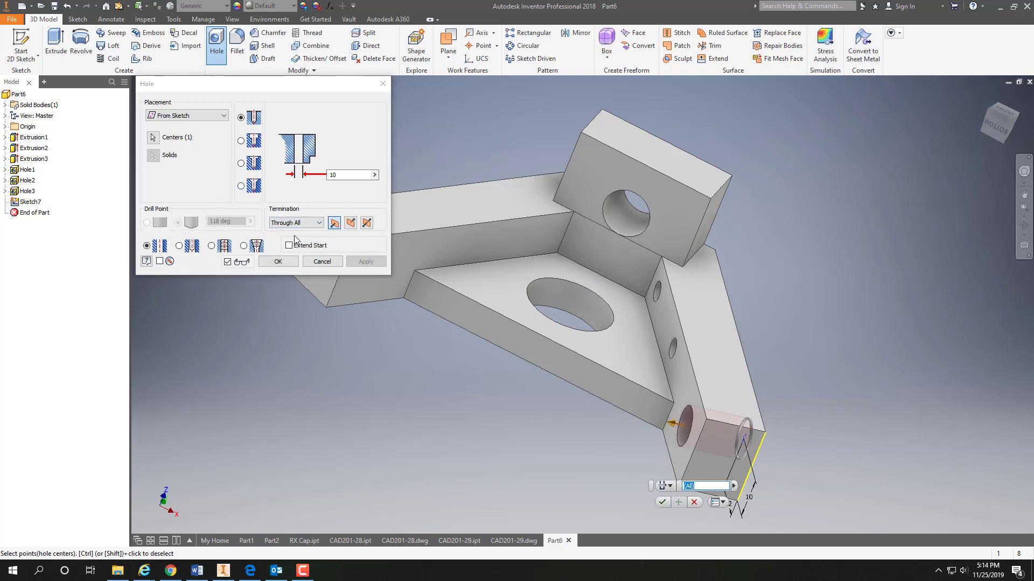
click(278, 261)
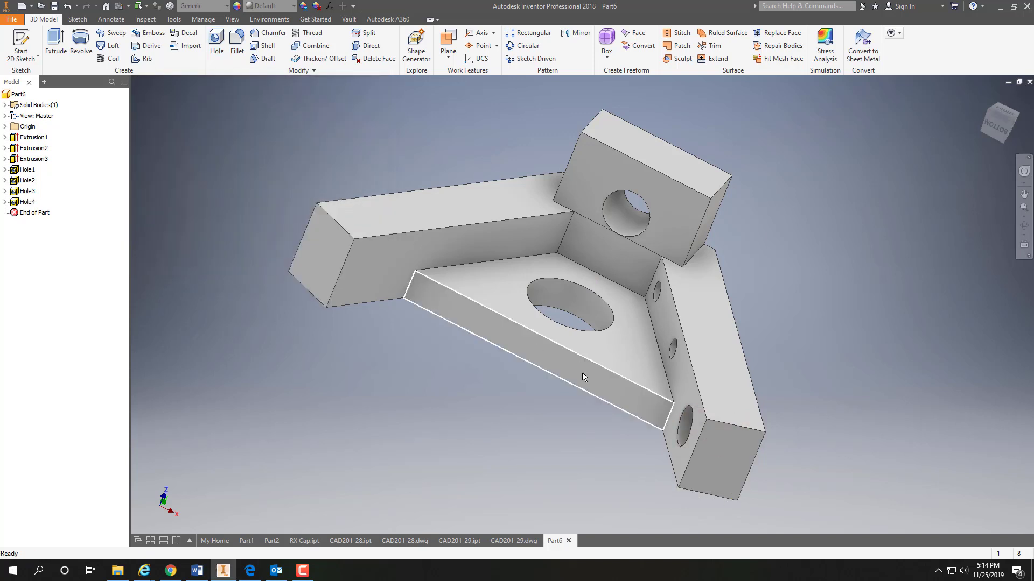
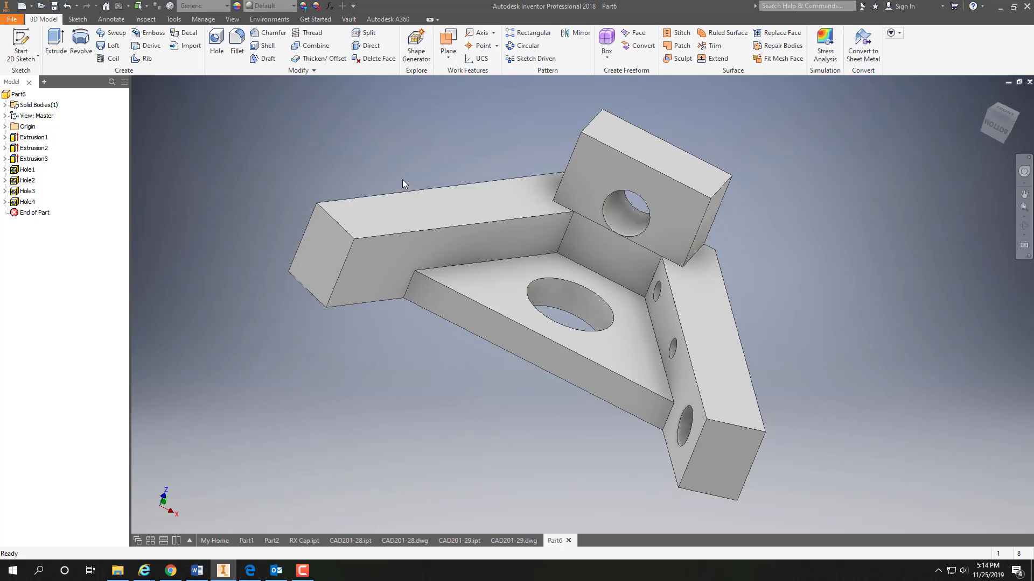
click(576, 34)
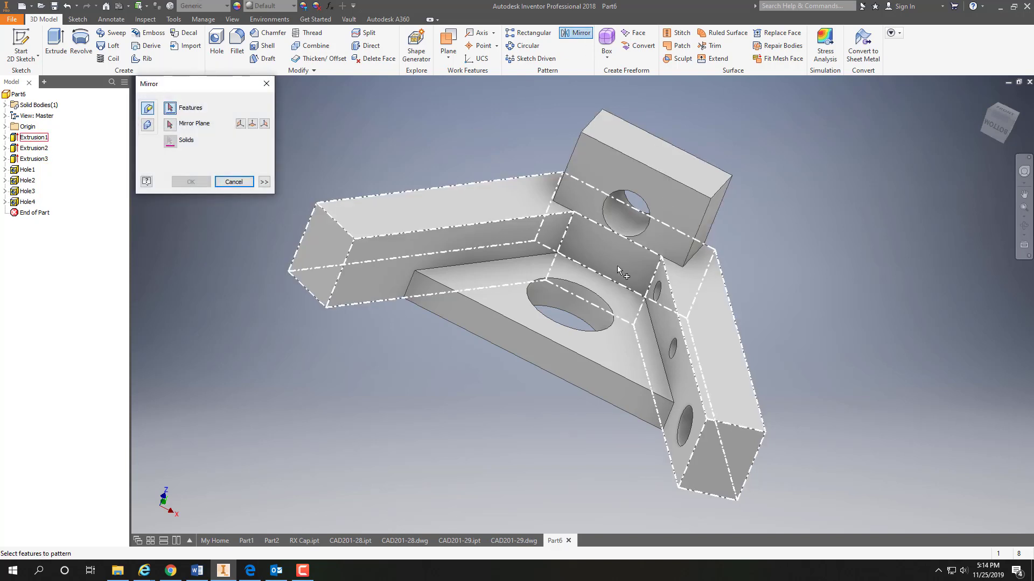
click(656, 289)
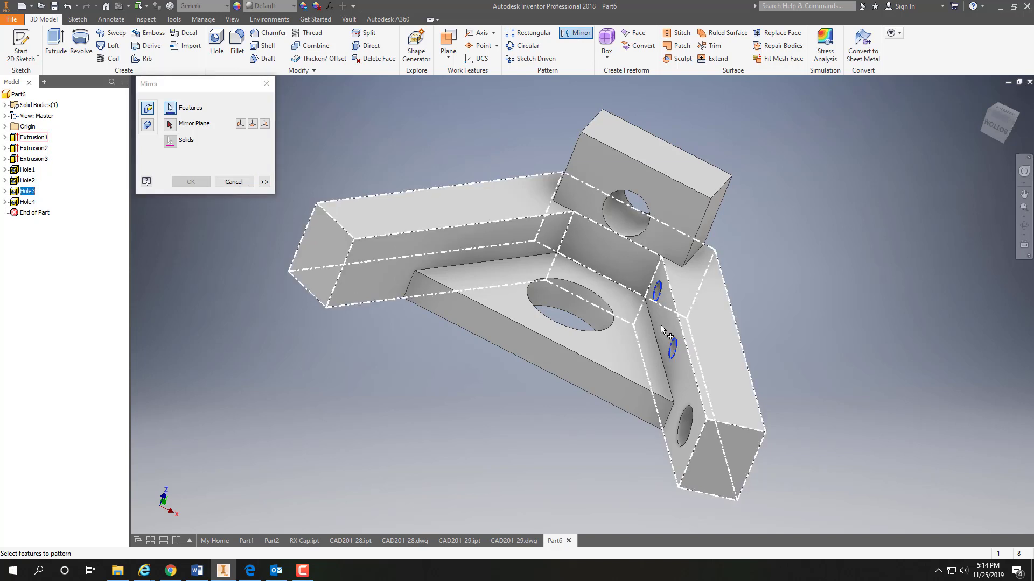
click(677, 433)
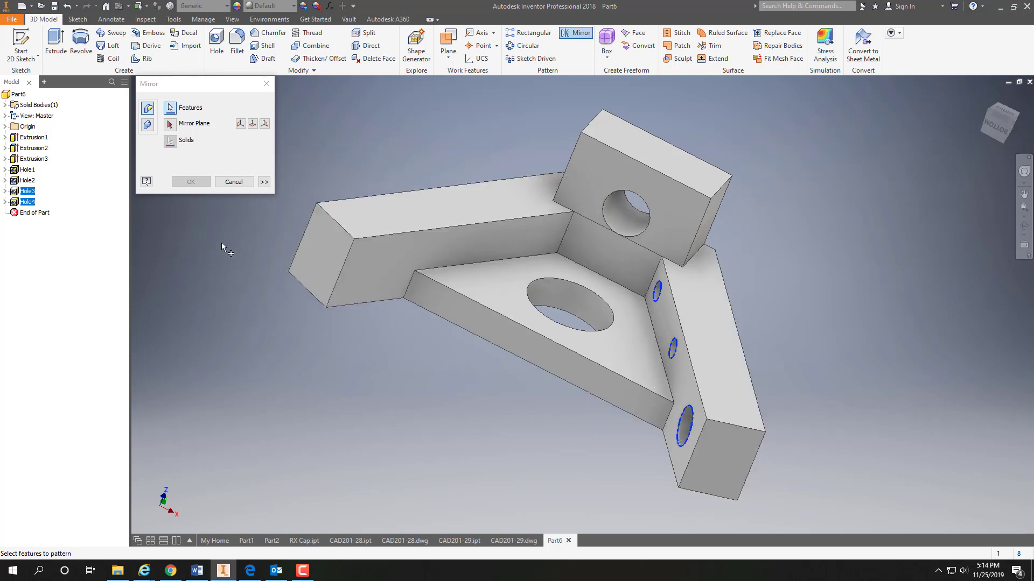
click(170, 125)
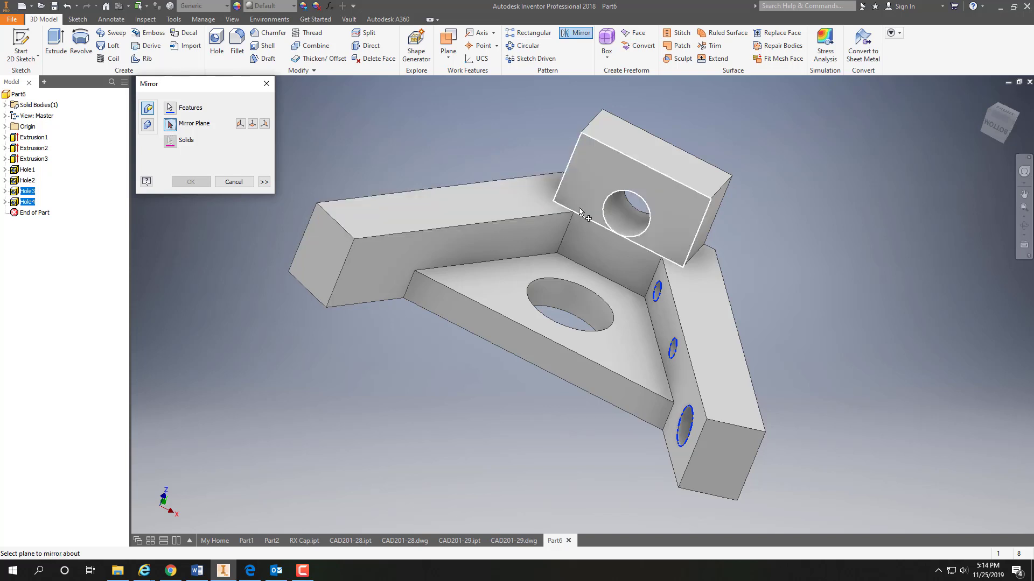
click(583, 286)
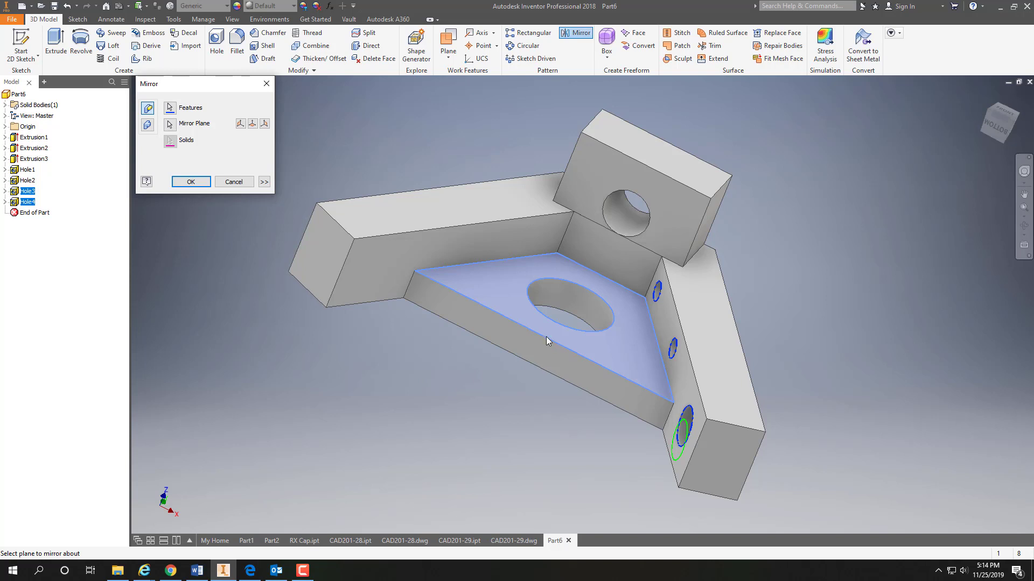
click(233, 182)
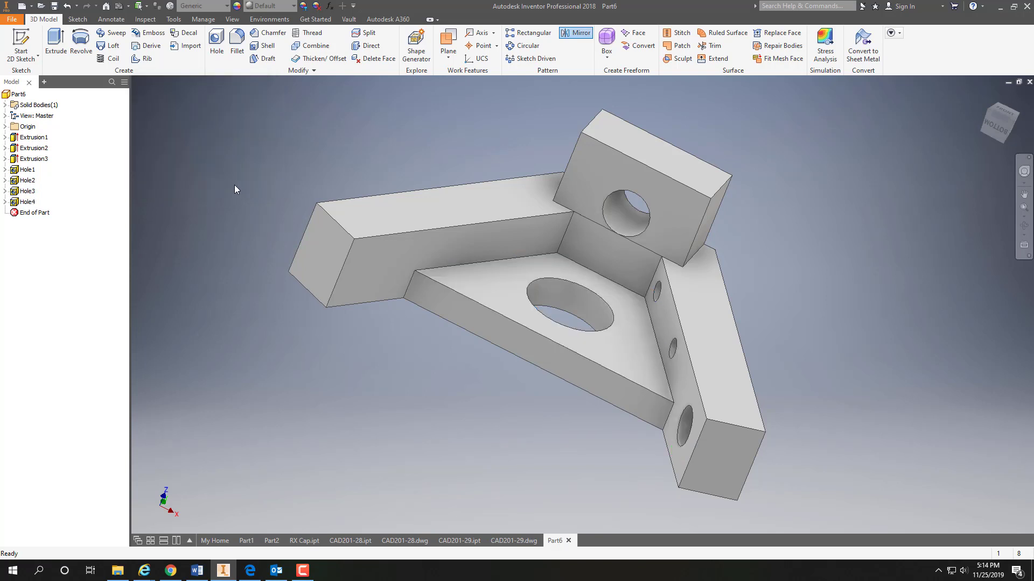
Mirror the leg's two 5 mm holes and its 10 mm hole about the front face of the crossbar block
click(575, 32)
click(657, 288)
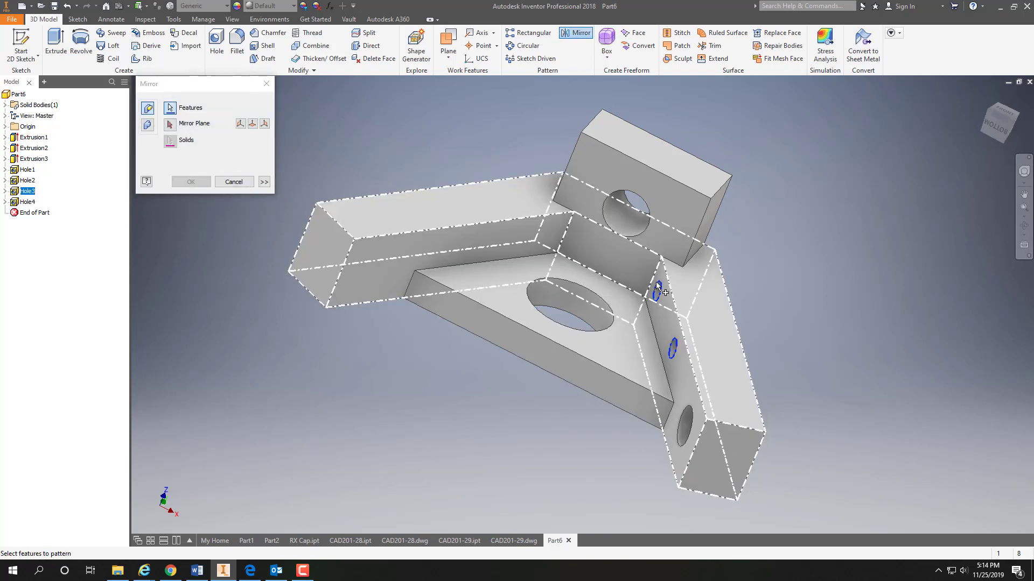
click(683, 420)
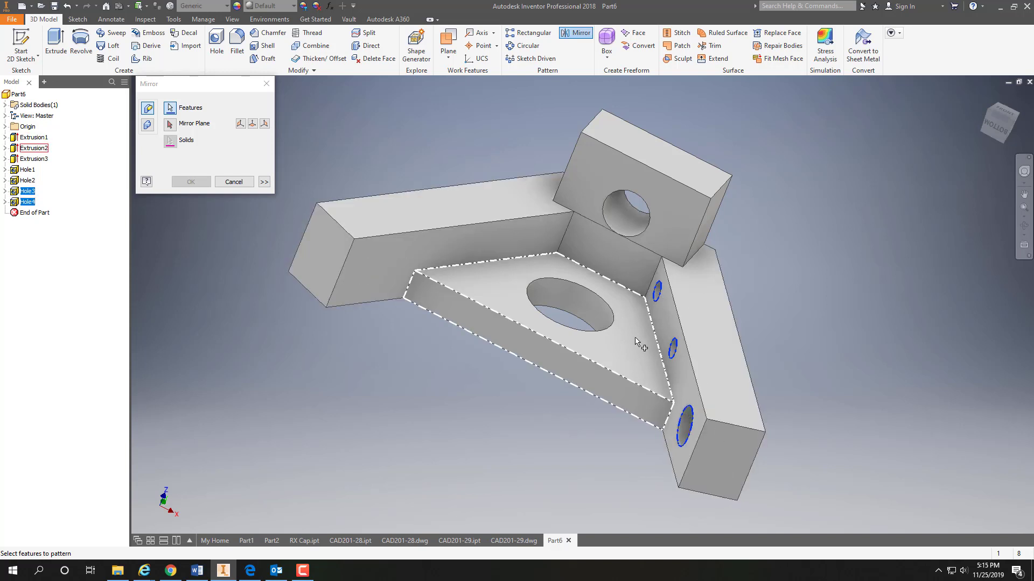
click(169, 127)
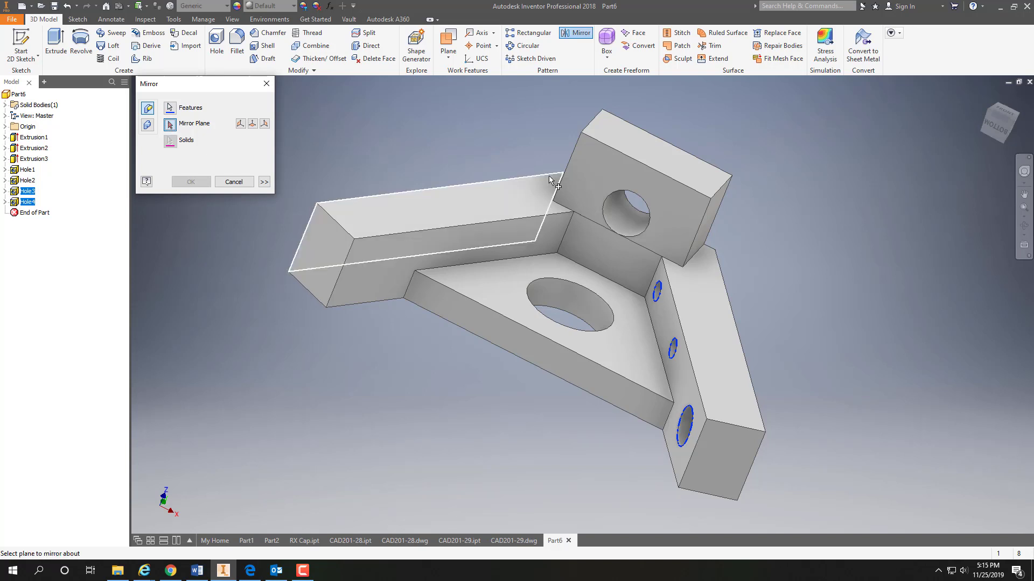
click(608, 200)
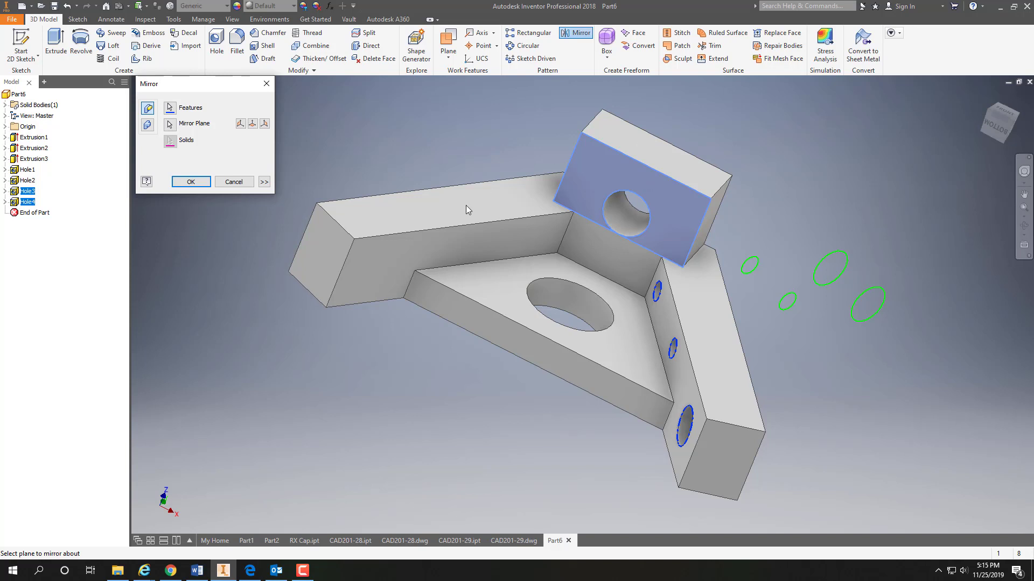
click(192, 182)
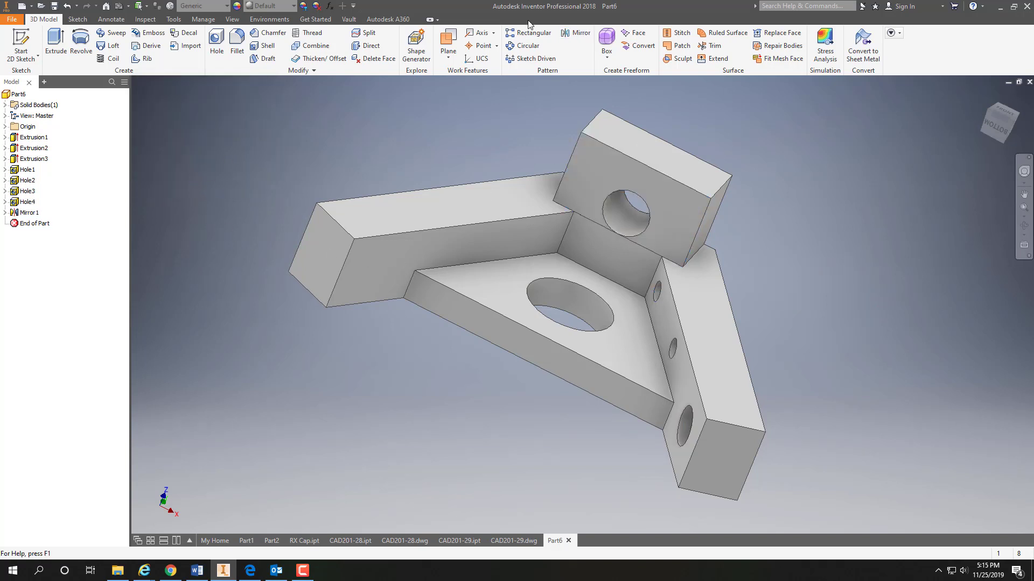
click(576, 34)
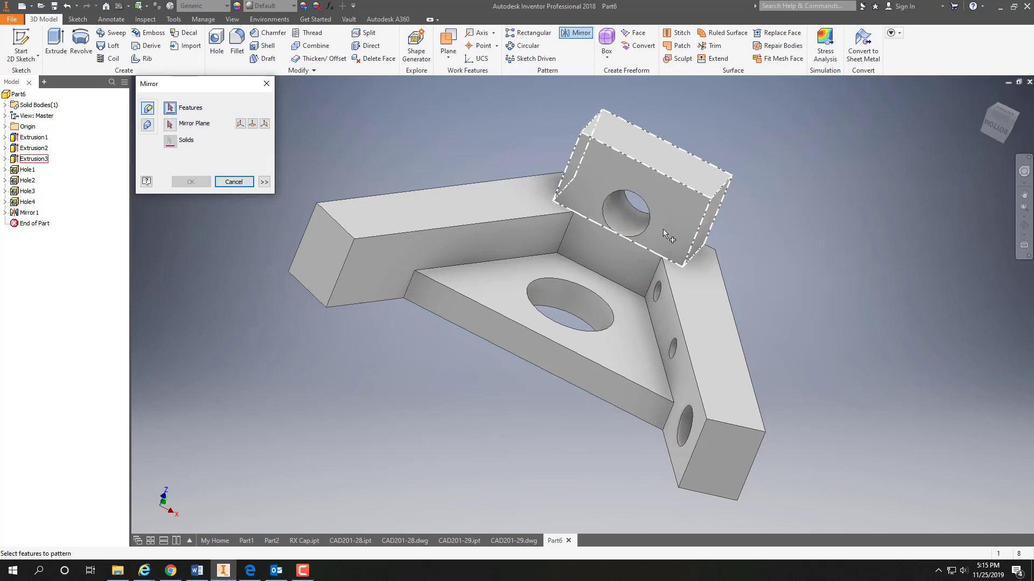
click(657, 290)
click(684, 407)
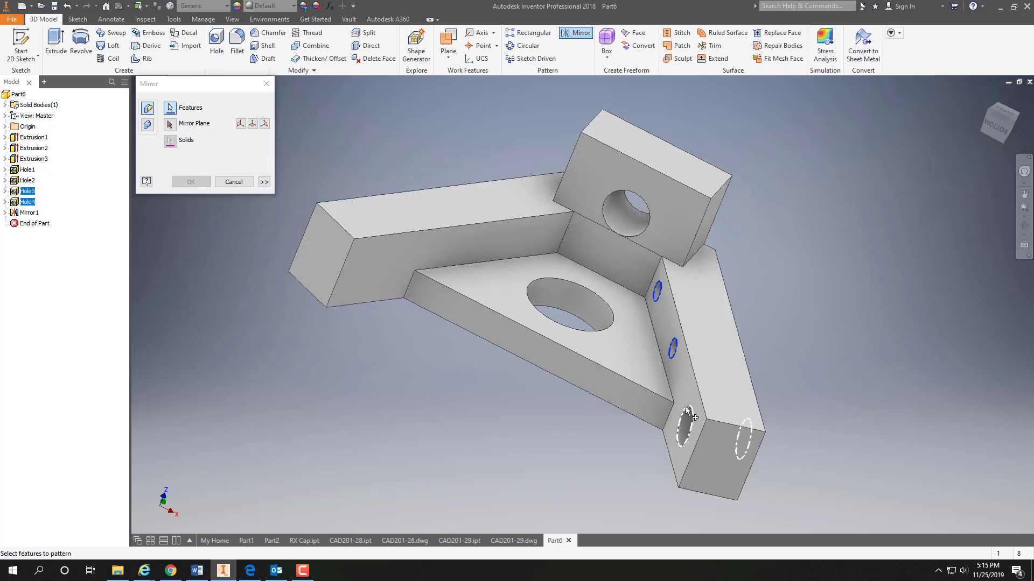
click(171, 128)
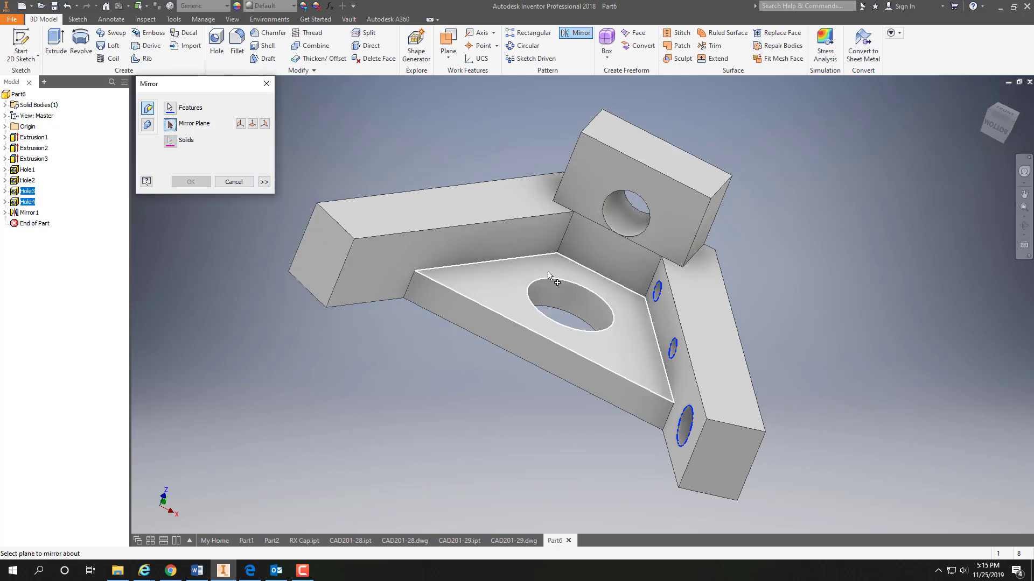
right_click(552, 342)
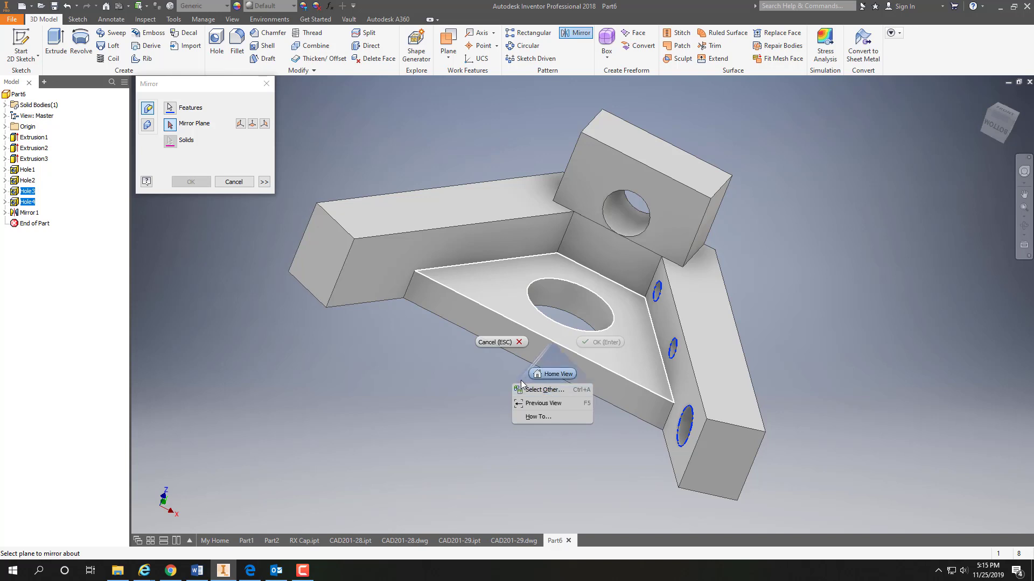
click(477, 379)
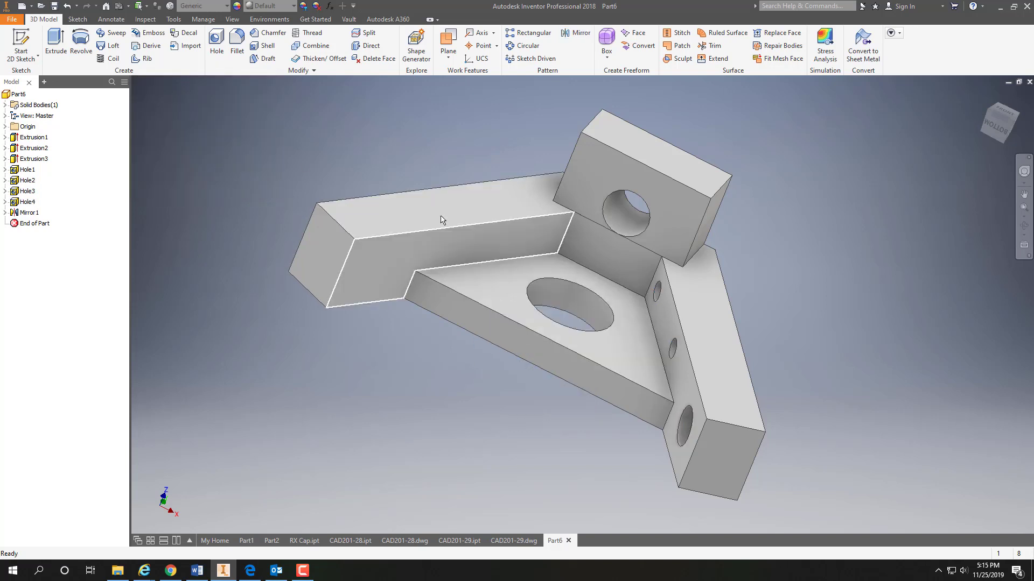
click(576, 32)
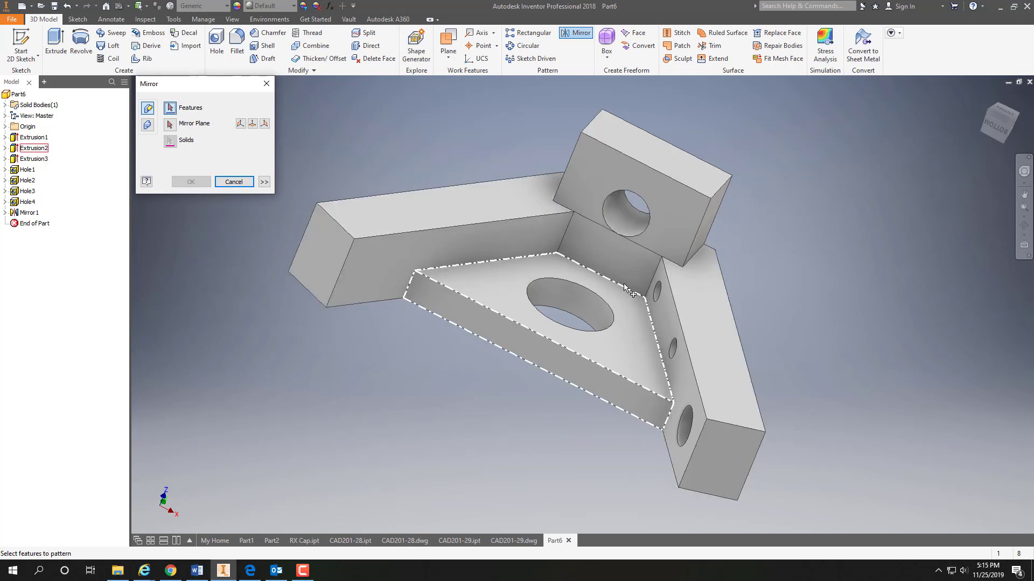
click(658, 288)
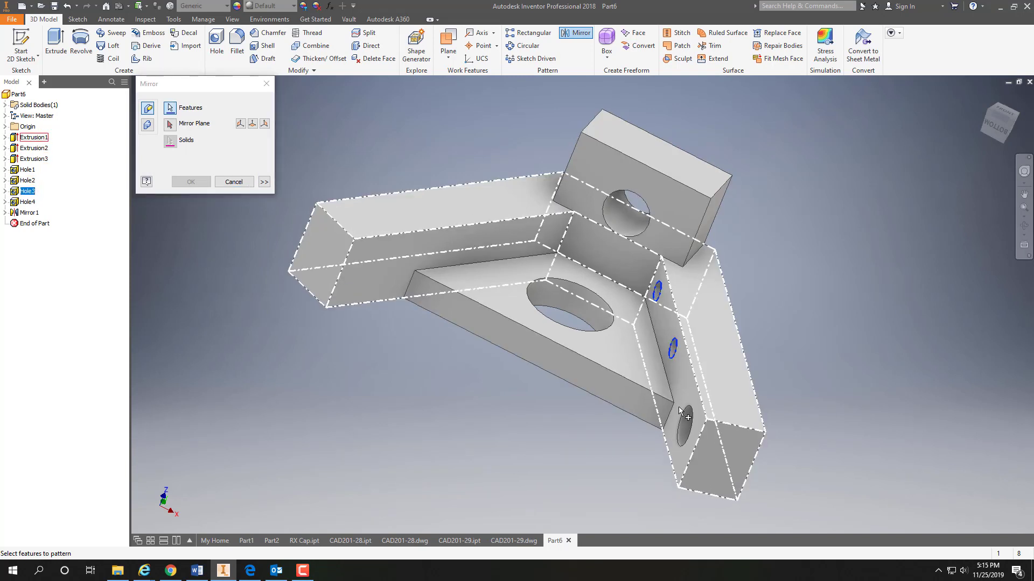
click(685, 425)
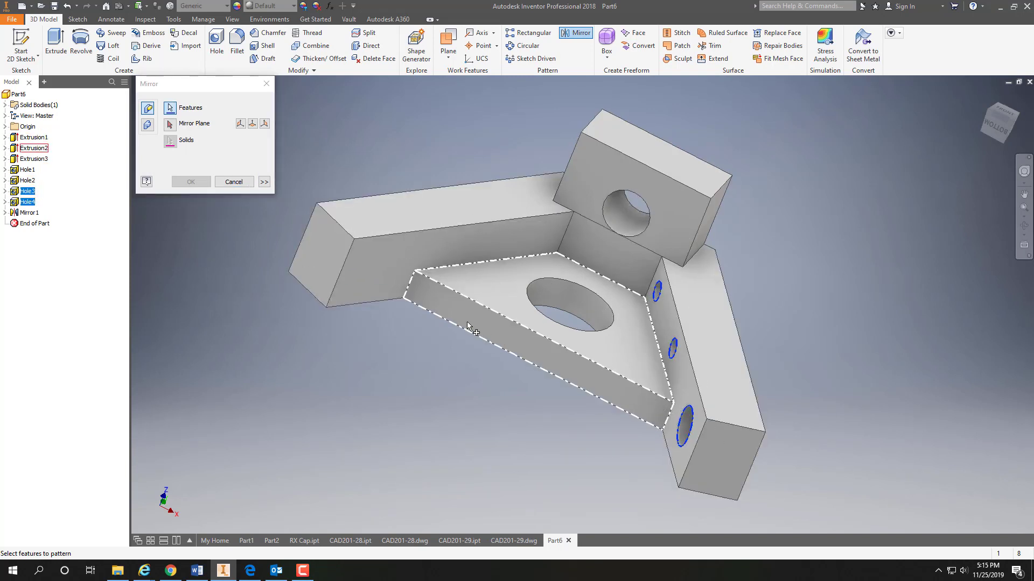
click(169, 125)
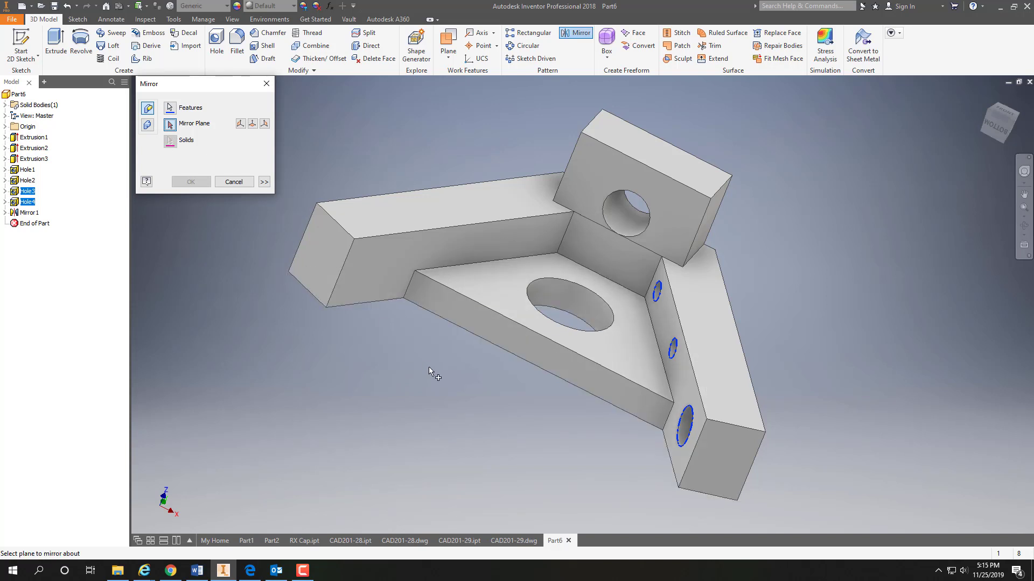
right_click(550, 348)
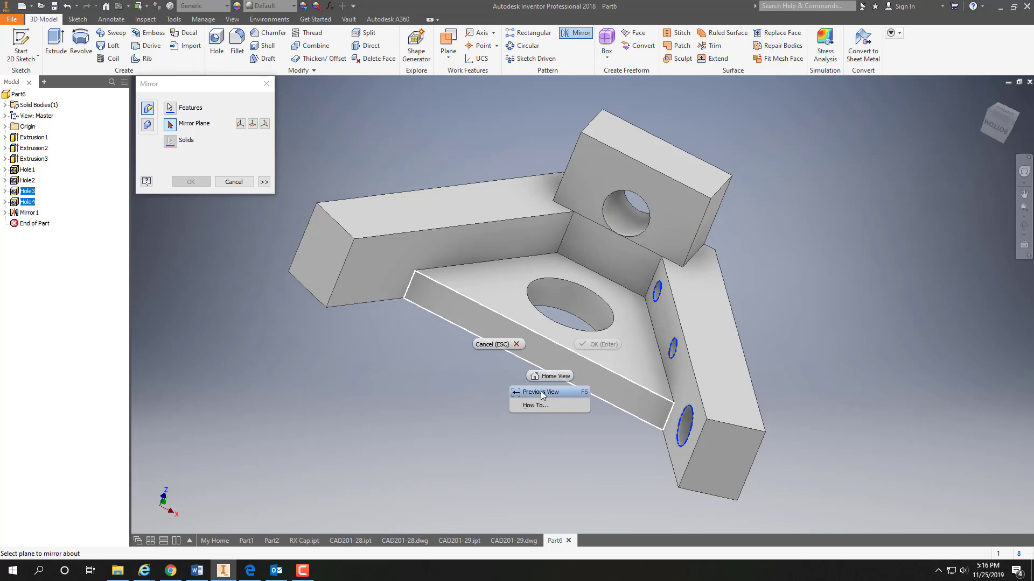
click(535, 407)
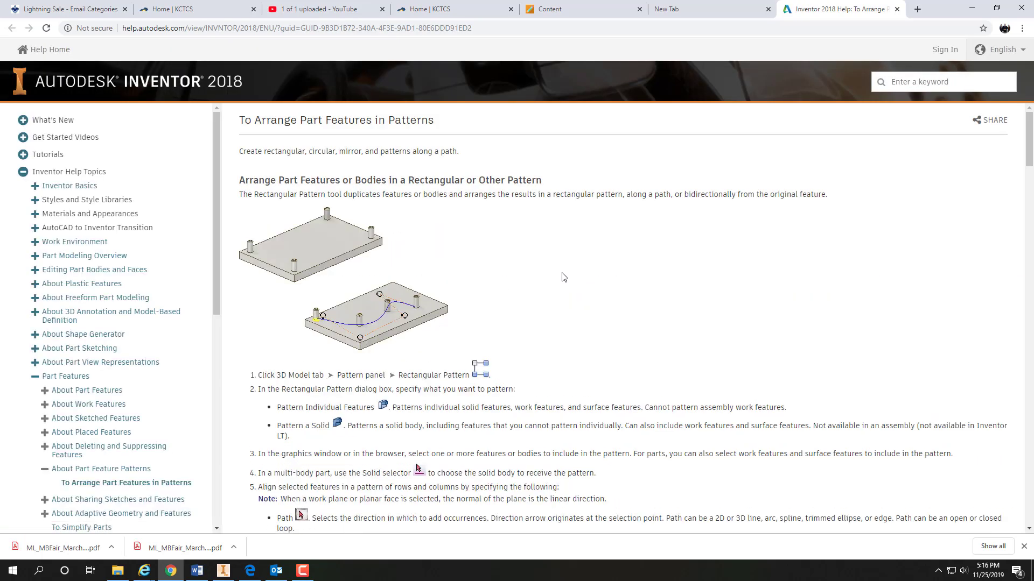
click(896, 9)
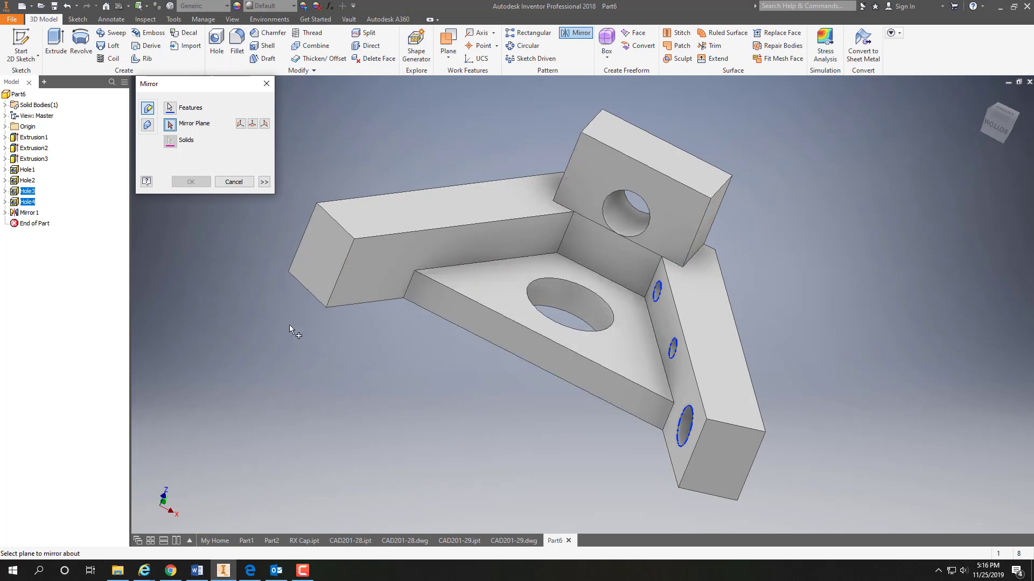
click(609, 251)
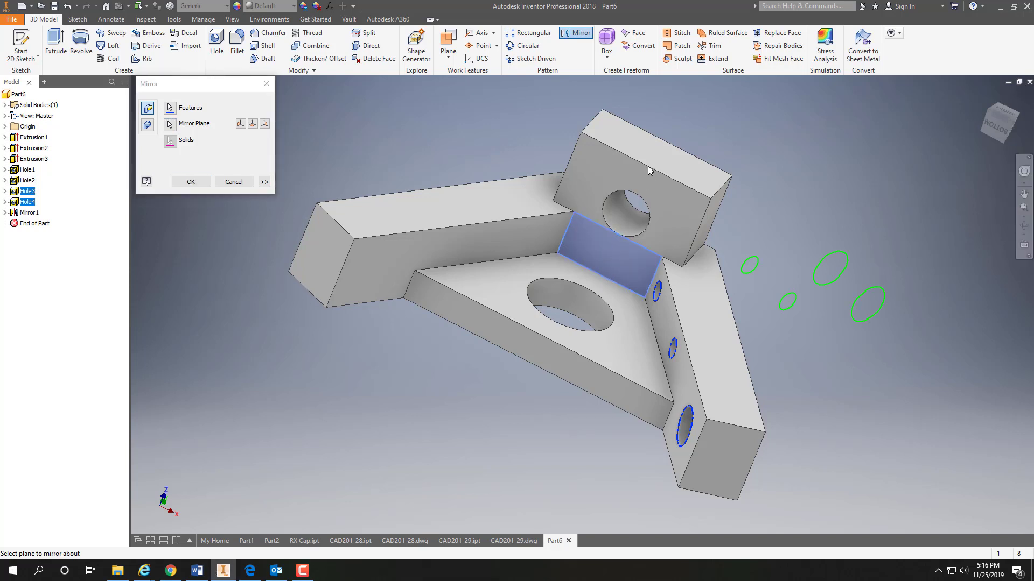
click(224, 182)
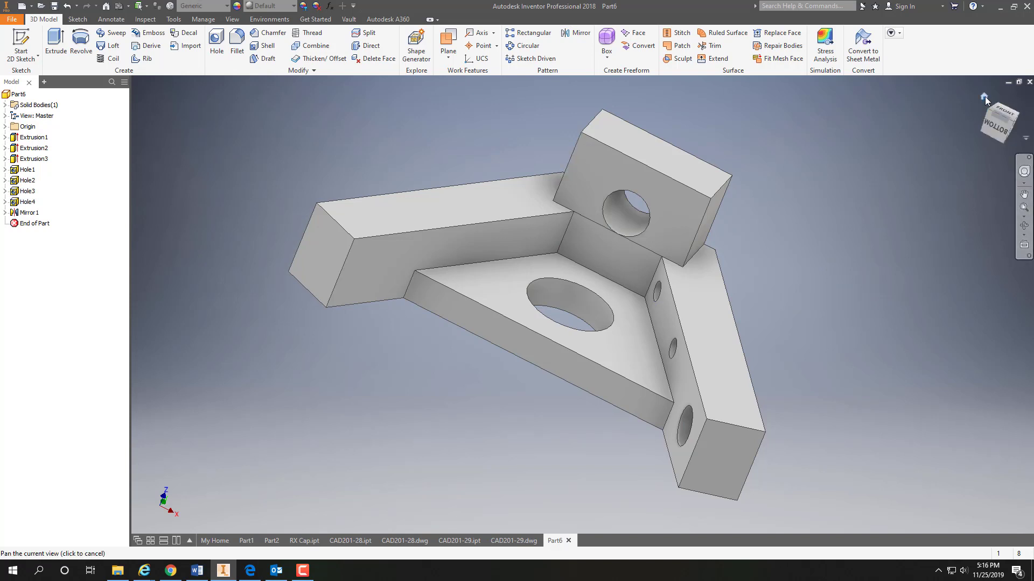
Try to start a sketch on the outer side face of the leg without holes
click(984, 96)
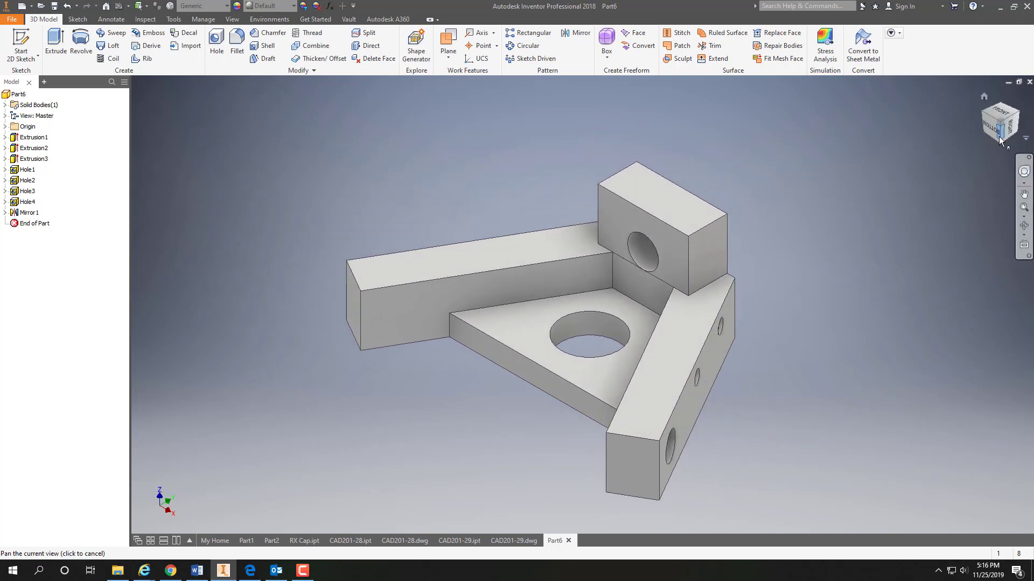
drag(999, 137, 1024, 142)
click(21, 57)
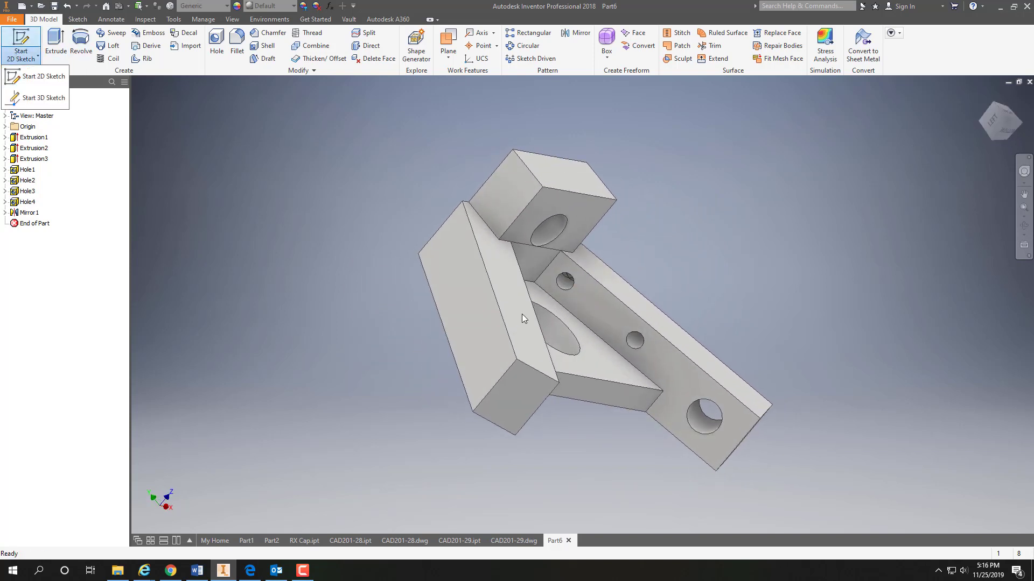
click(470, 299)
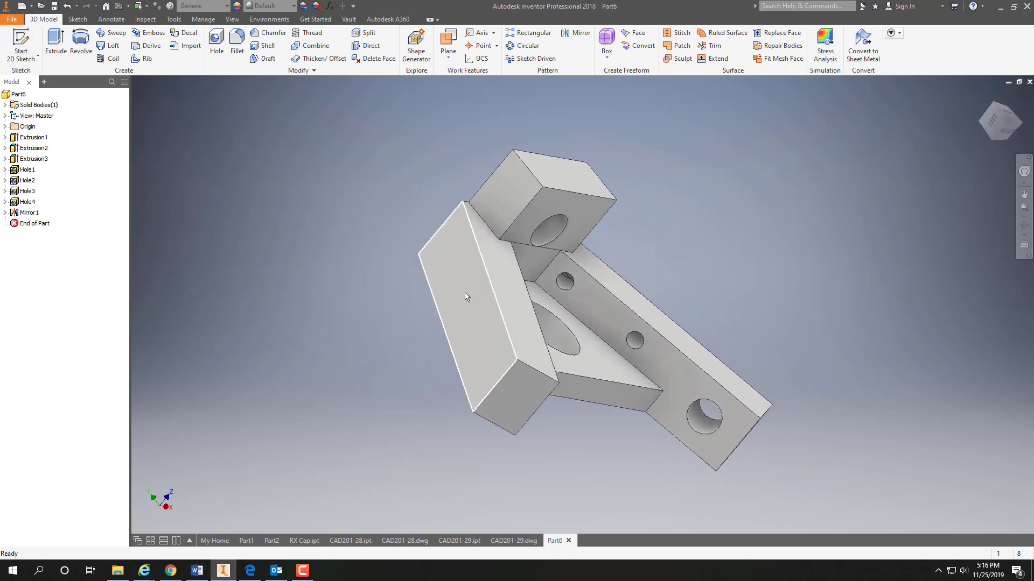
click(18, 62)
click(488, 314)
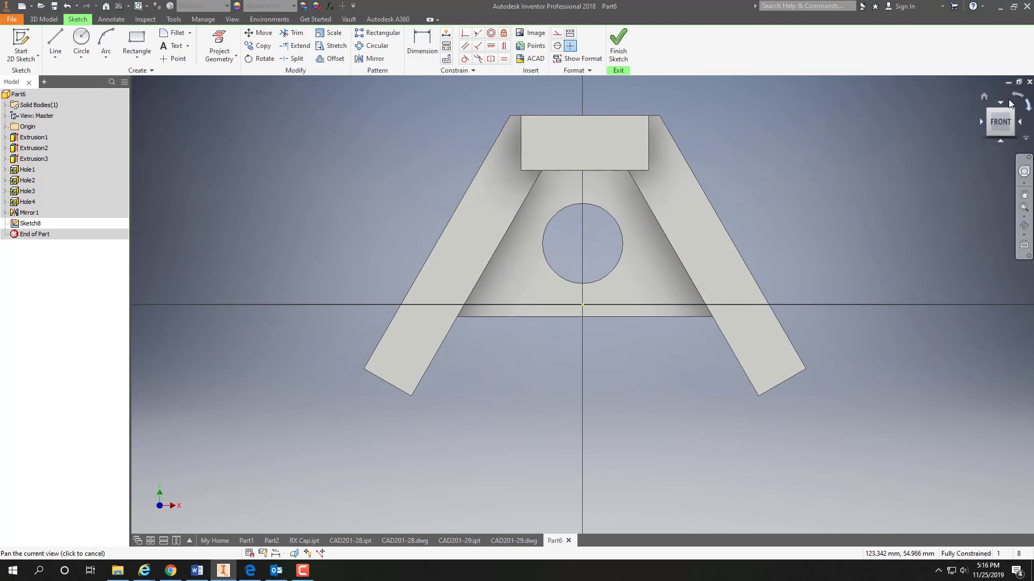
click(983, 96)
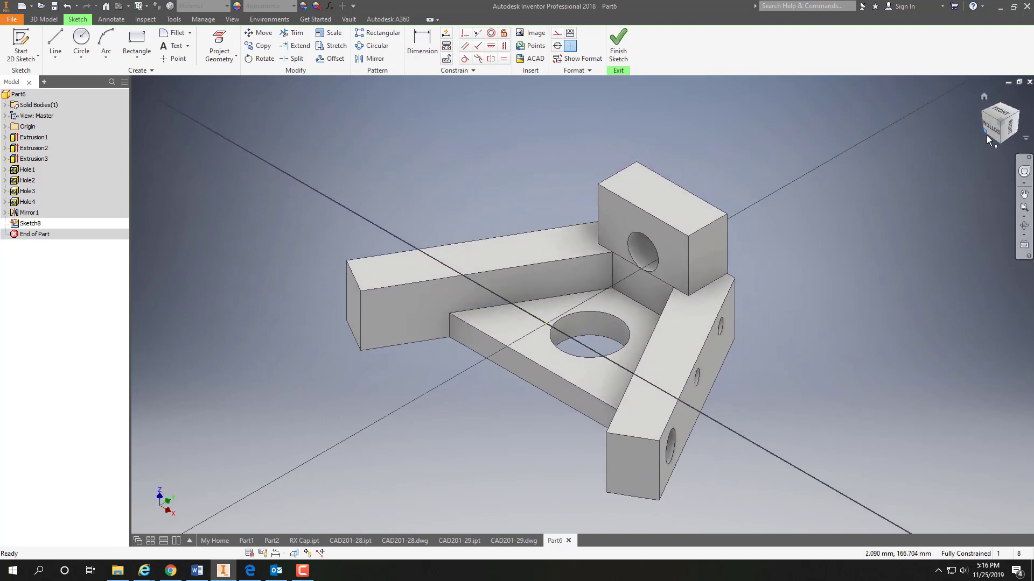
click(986, 135)
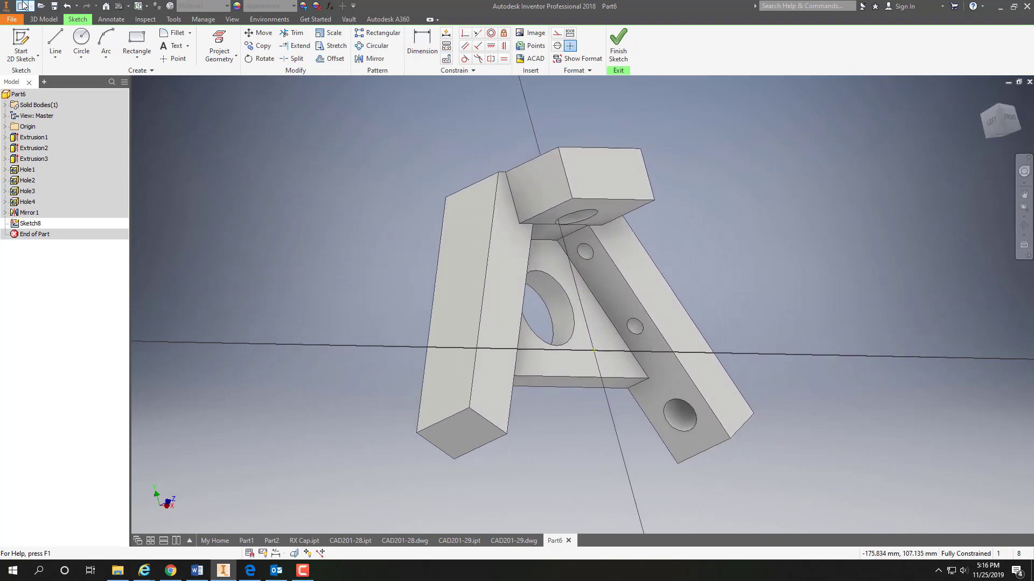
click(31, 58)
click(38, 74)
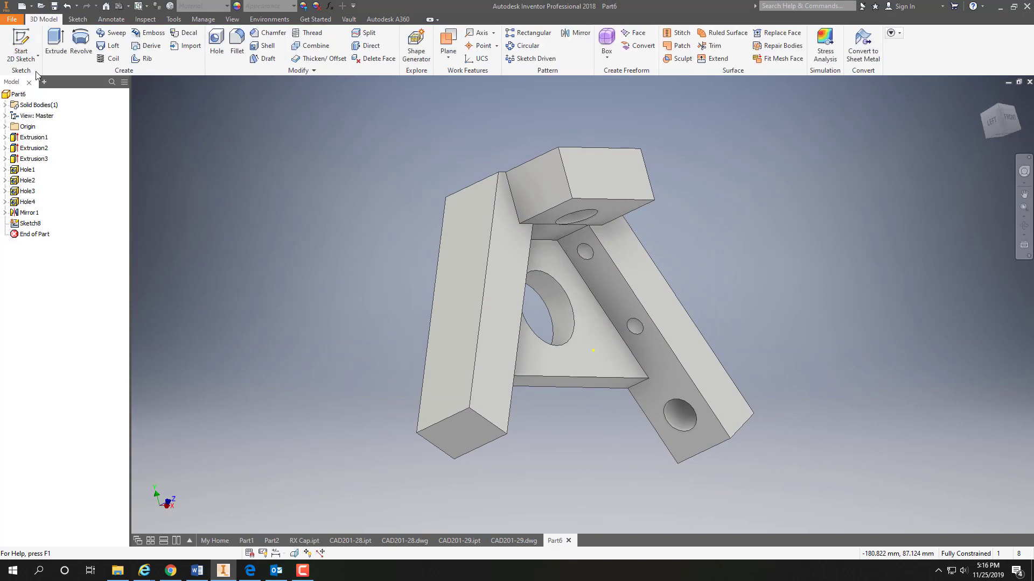
Start a sketch on the undrilled leg's outer side face and place a point near the leg's free end
click(467, 295)
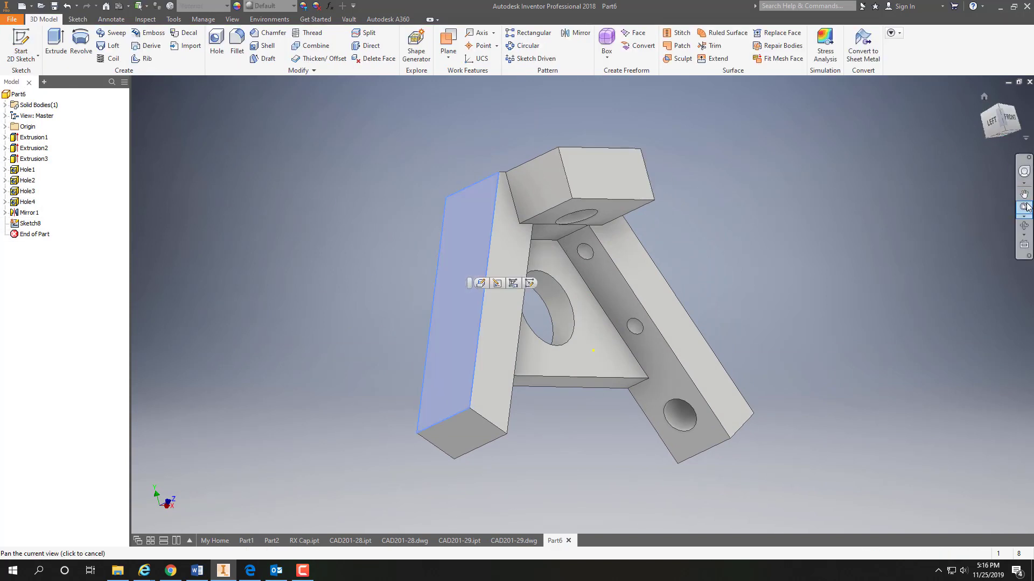
click(1024, 243)
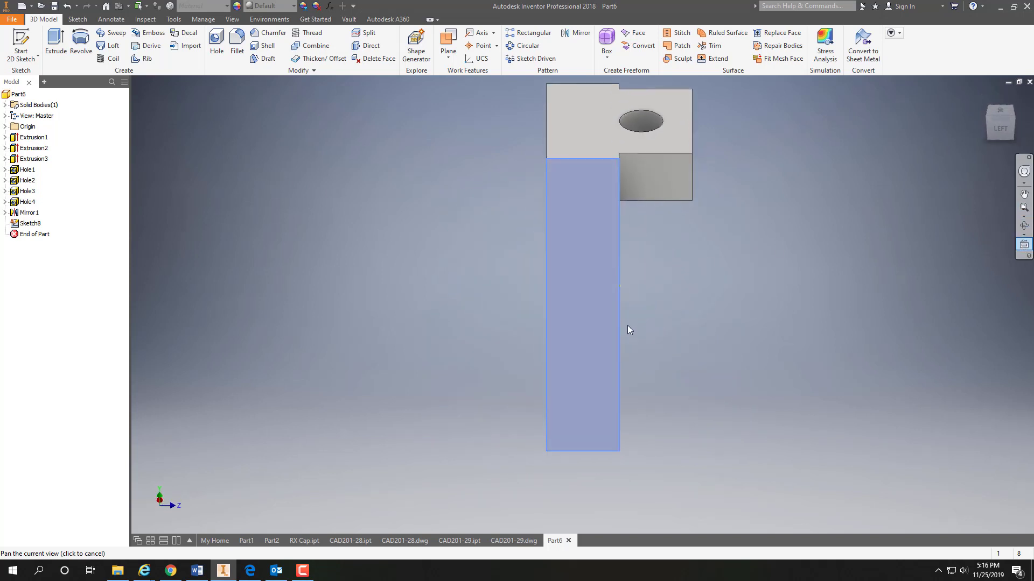
click(630, 329)
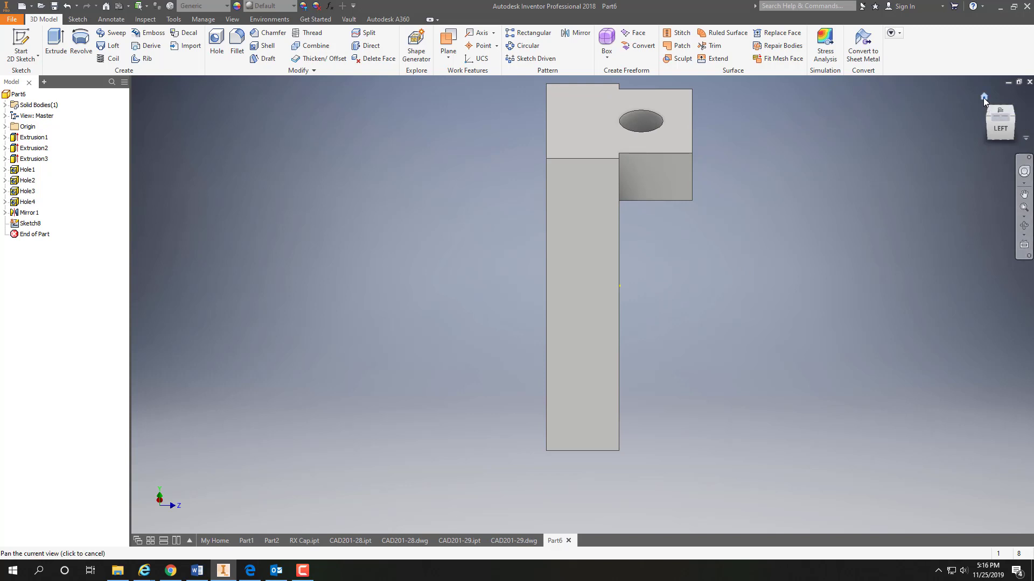
click(28, 58)
click(32, 76)
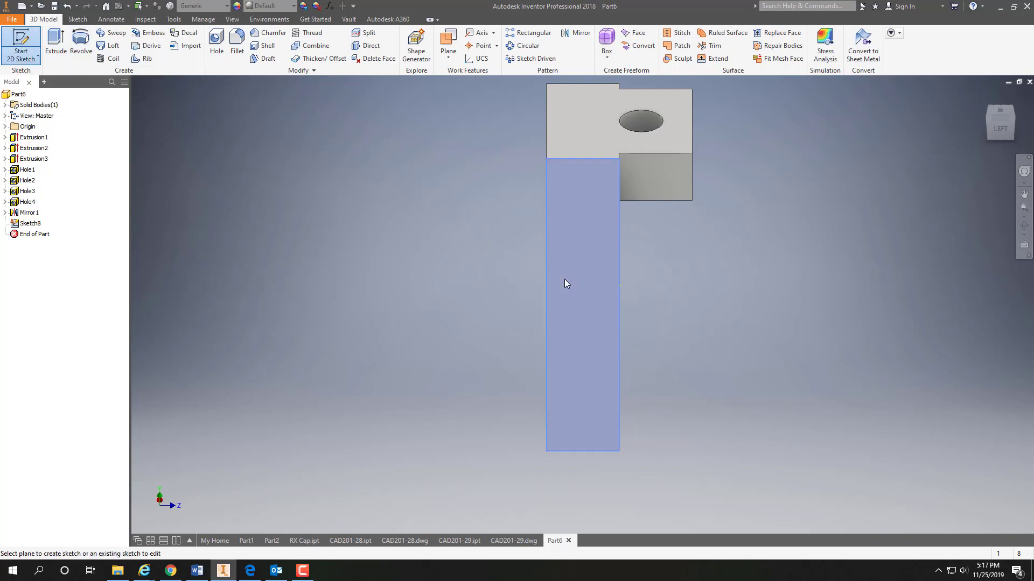
click(561, 278)
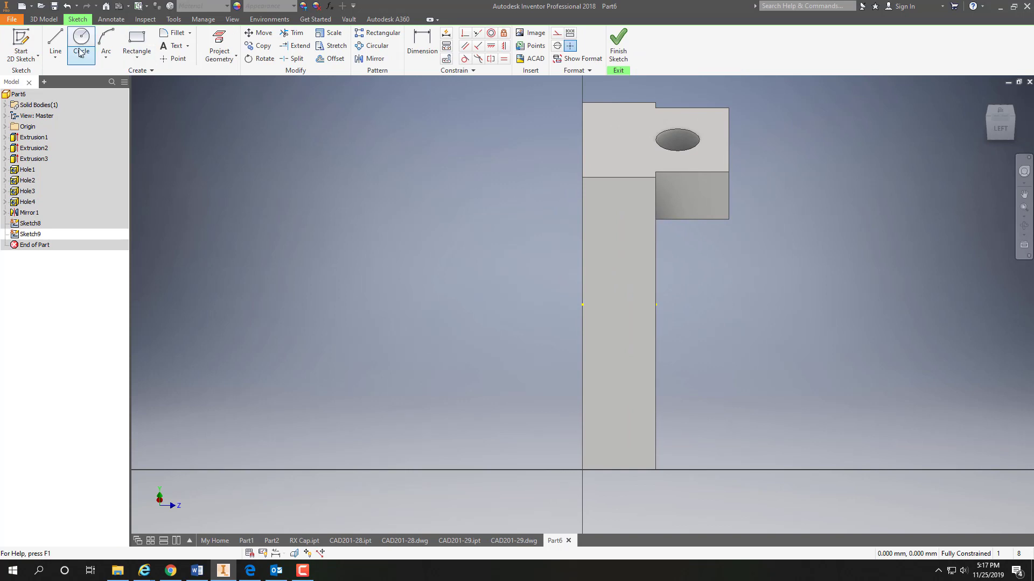
click(175, 60)
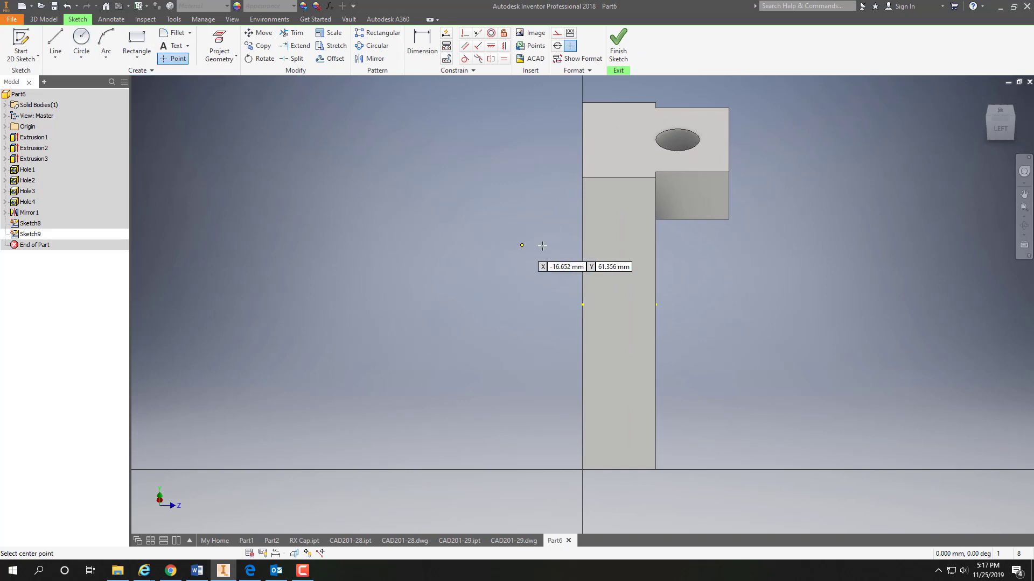
click(613, 421)
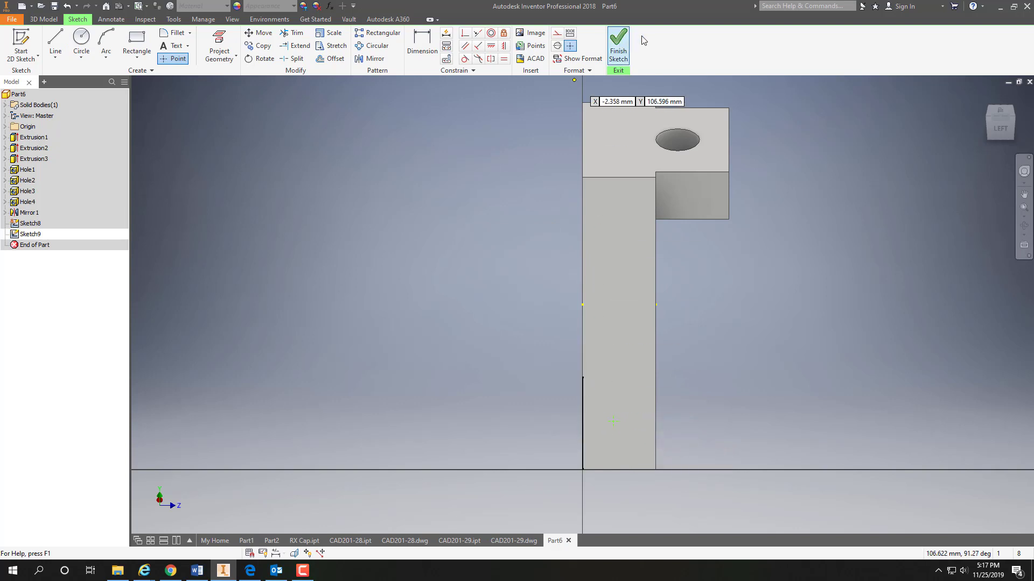
Dimension the point's distance from the leg's free end edge at 12 mm
click(431, 46)
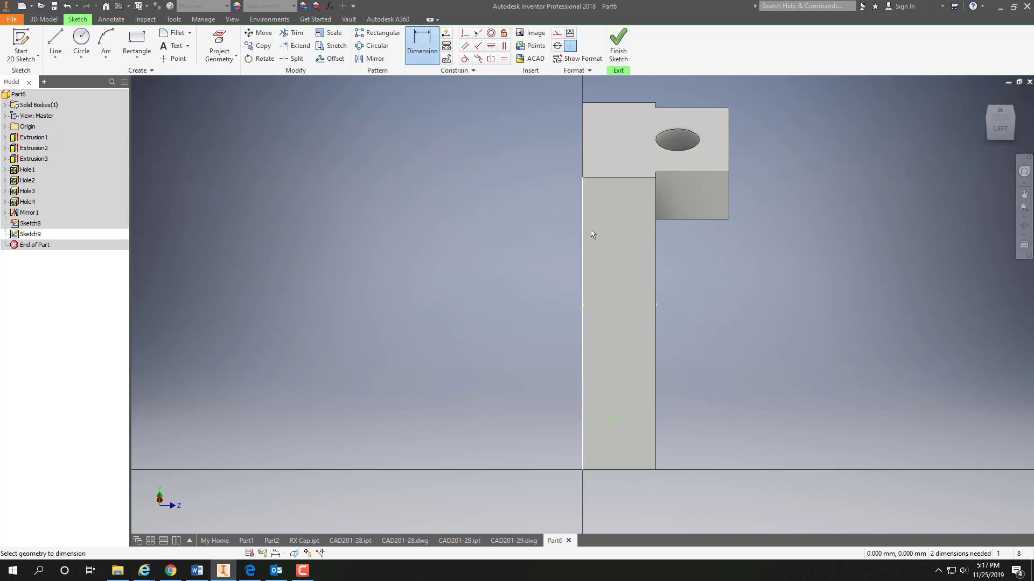
click(617, 471)
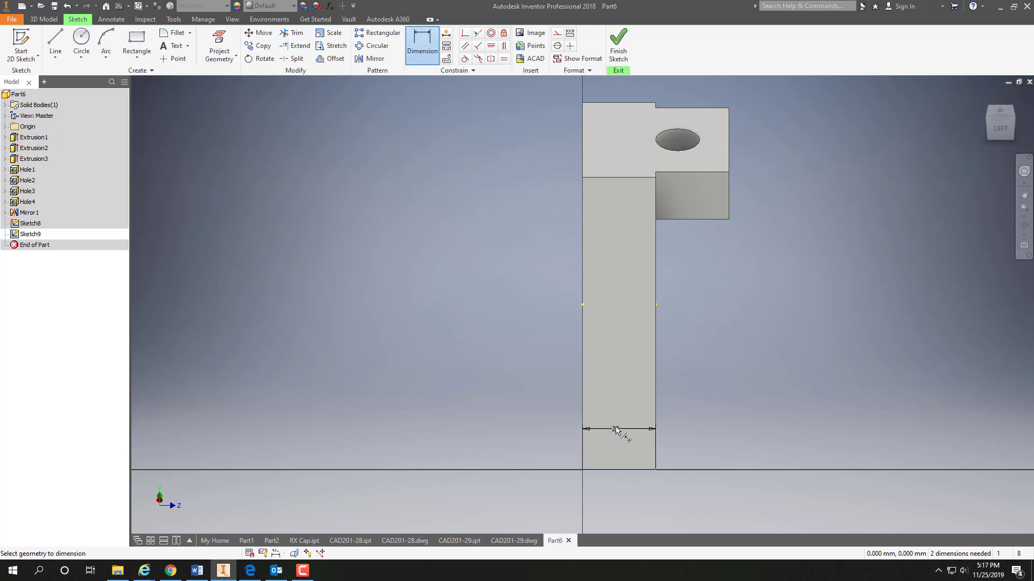
click(613, 423)
click(554, 440)
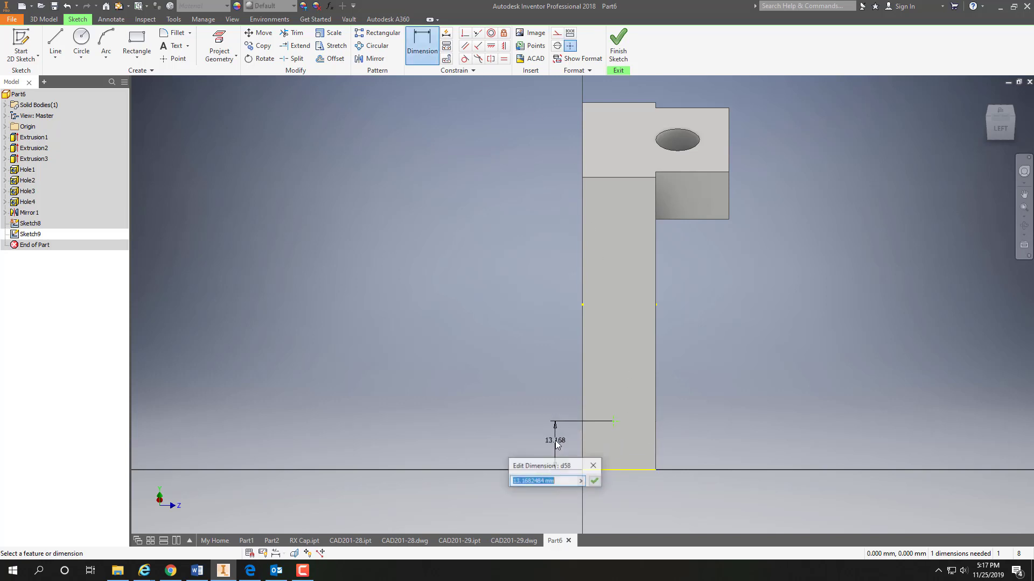
text(12)
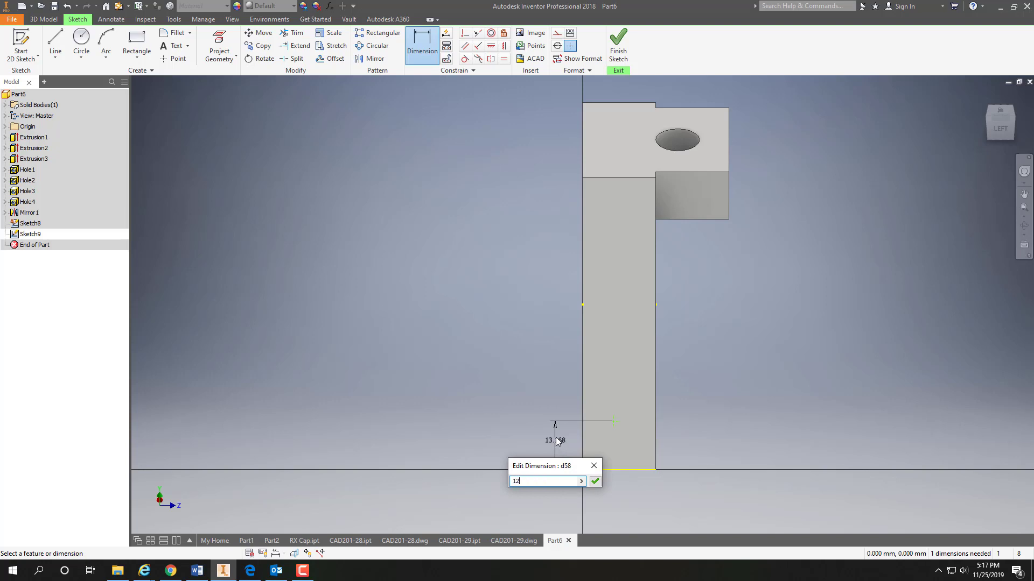
key(Return)
Dimension the point at 10 mm from the leg's long edge on the side away from the crossbar block
click(584, 450)
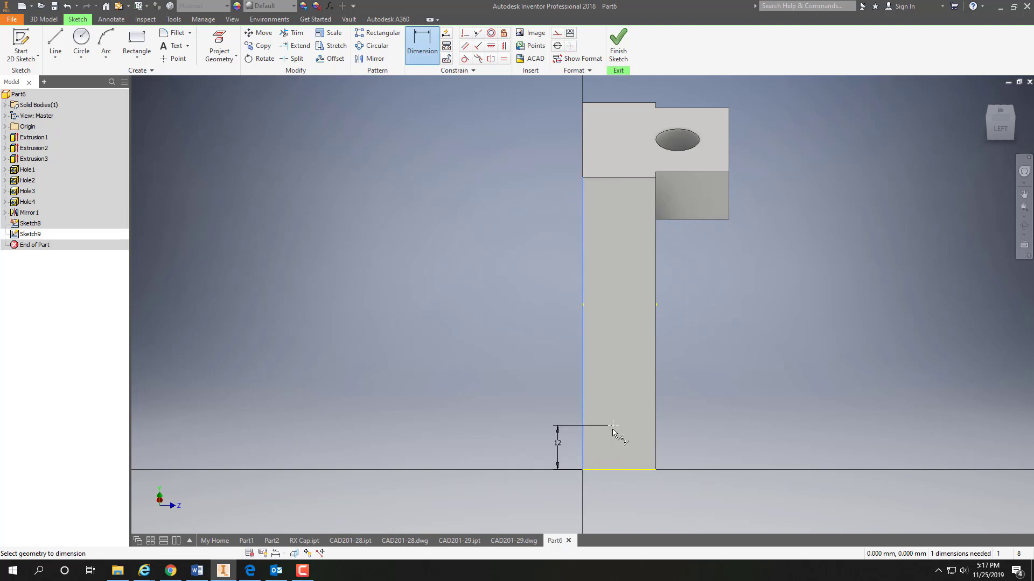
click(614, 426)
click(600, 485)
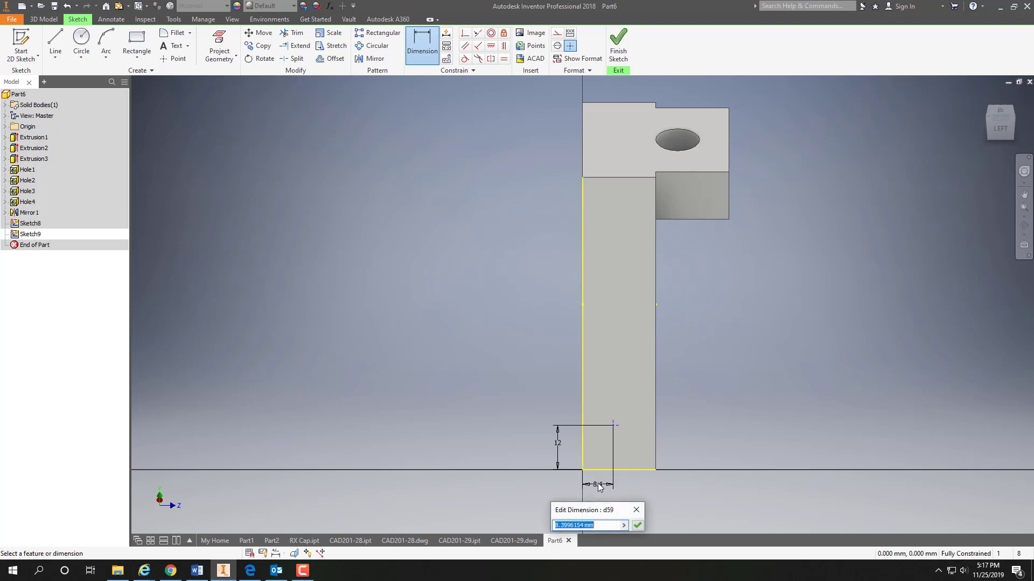
text(10)
key(Return)
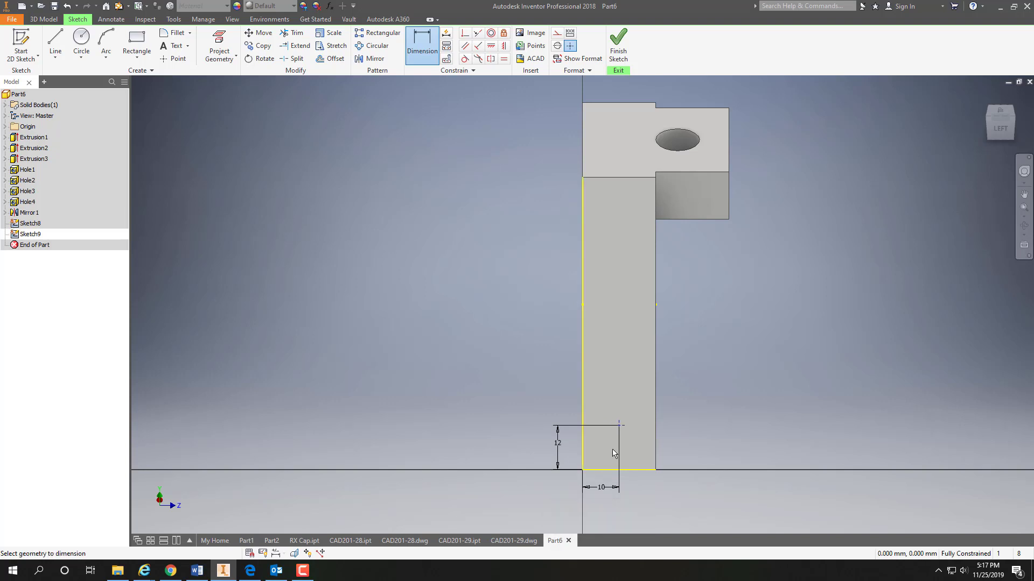
Finish the sketch and cut a 10 mm hole at its point near the leg's free end, with Through All termination
click(618, 43)
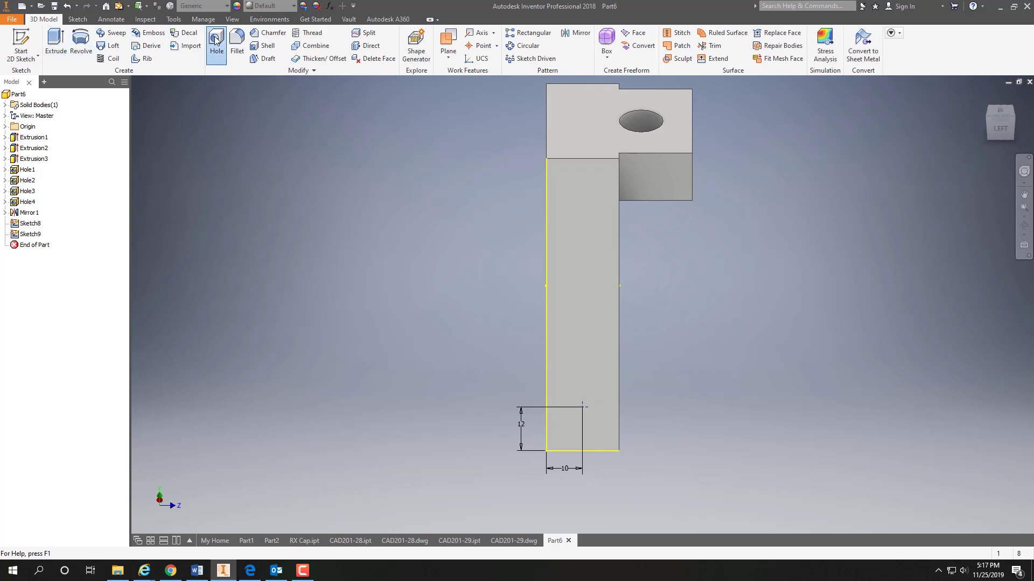
click(216, 41)
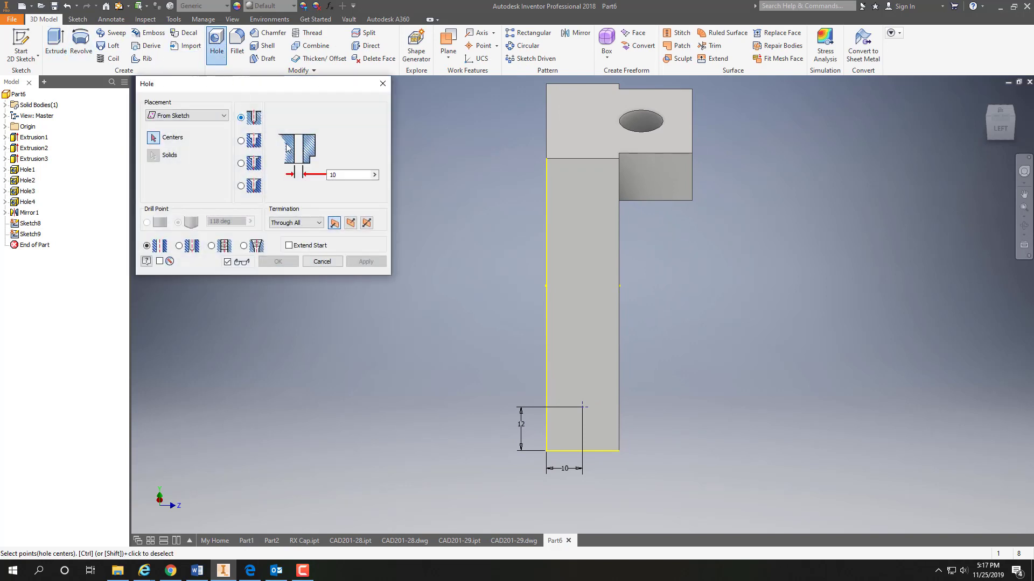
click(582, 407)
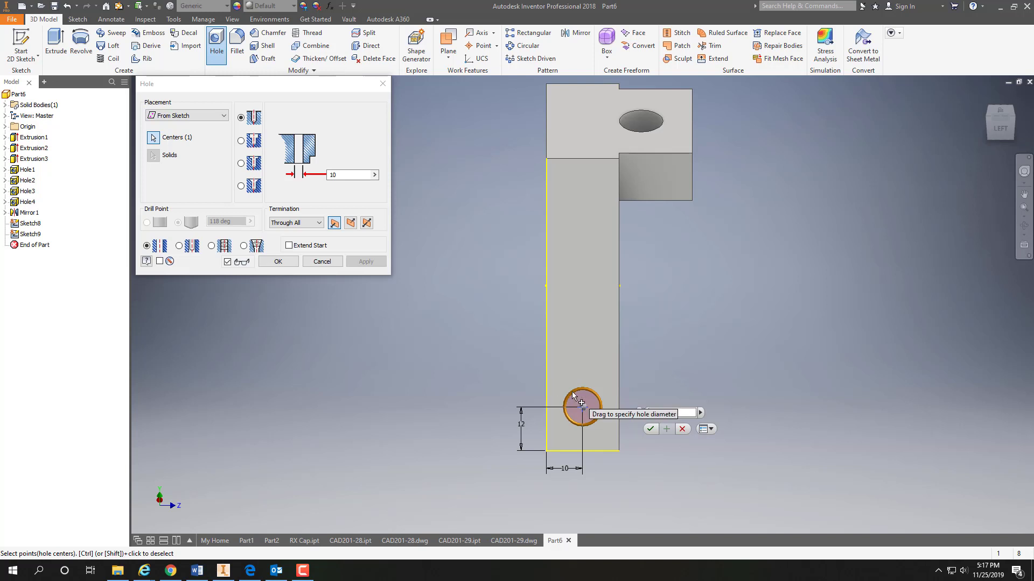
click(274, 262)
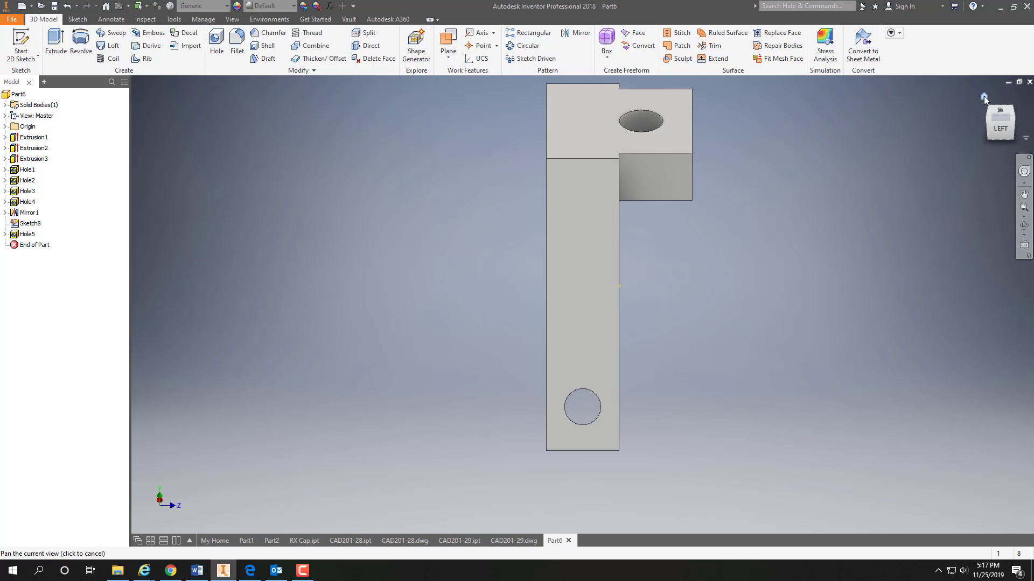
click(984, 96)
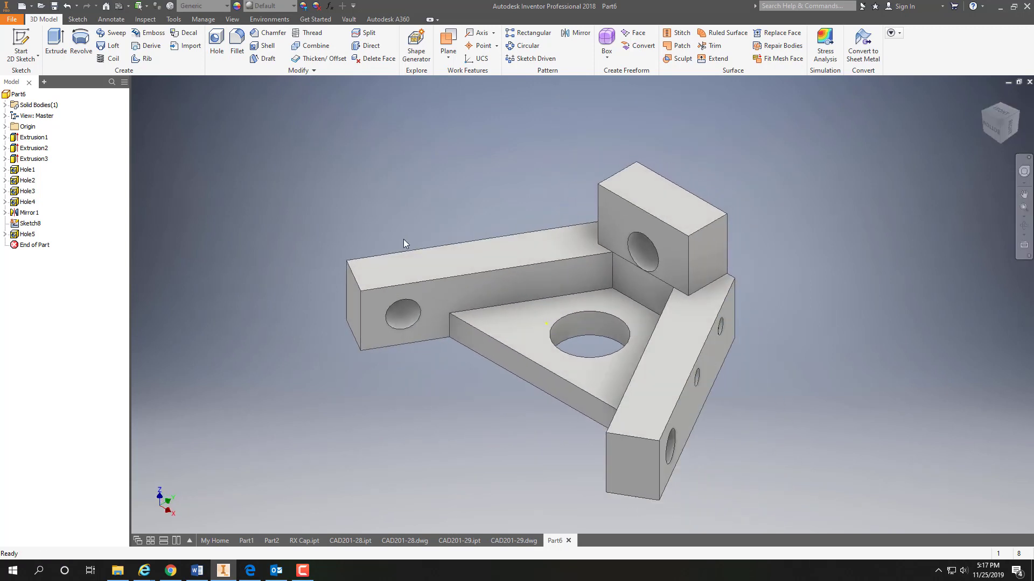
Start a sketch on the outer side face of the leg with only the 10 mm hole and place two points along it
click(992, 134)
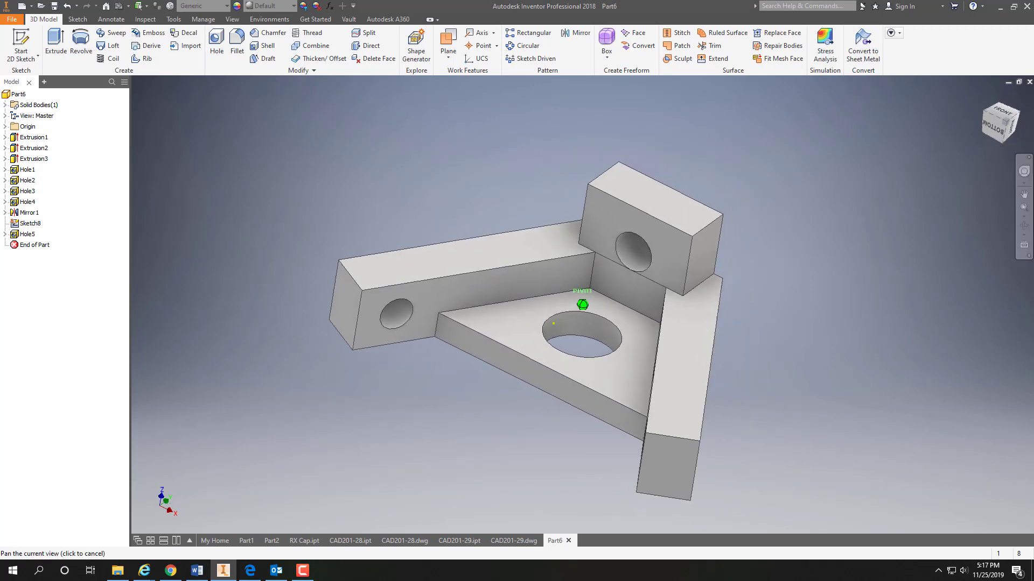
click(20, 56)
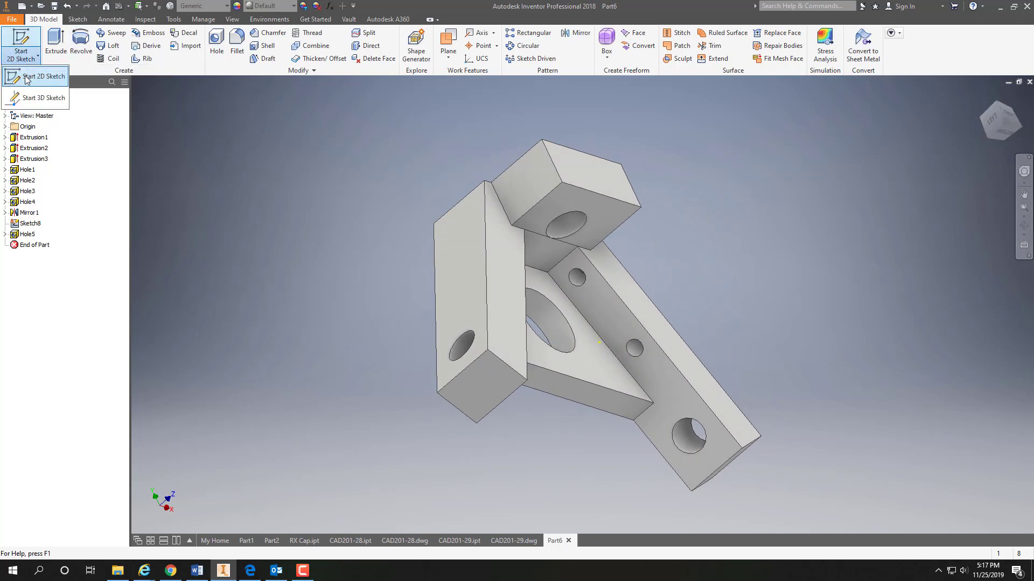
click(468, 264)
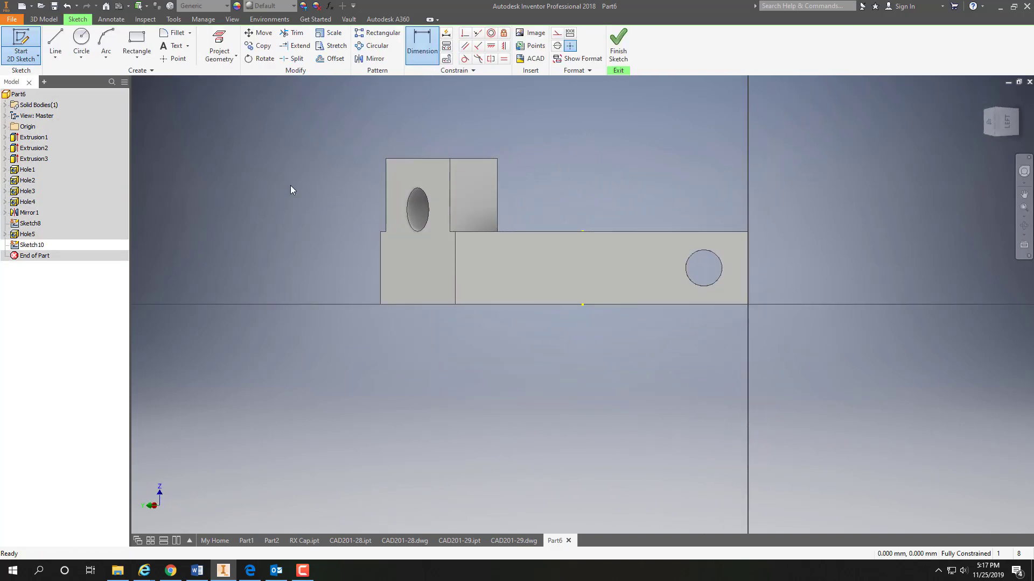
click(174, 59)
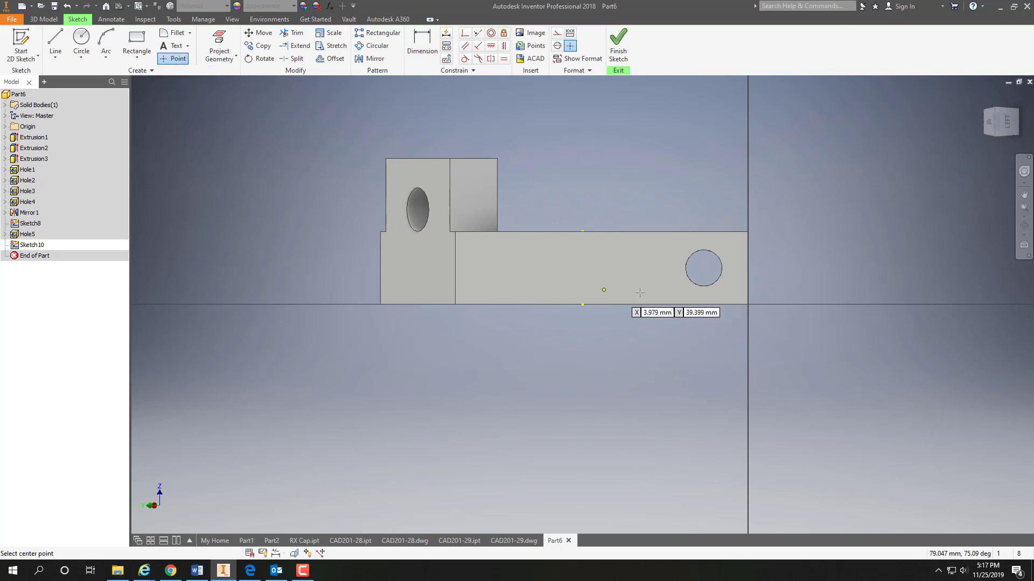
click(645, 254)
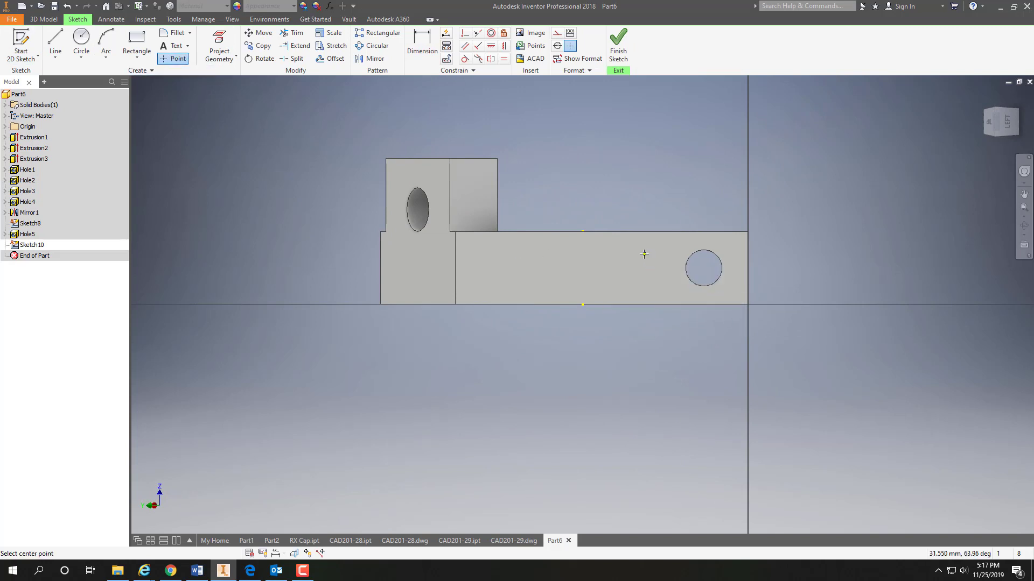
click(560, 253)
Dimension the point nearer the 10 mm hole at 40 mm from the leg's free end edge
click(423, 41)
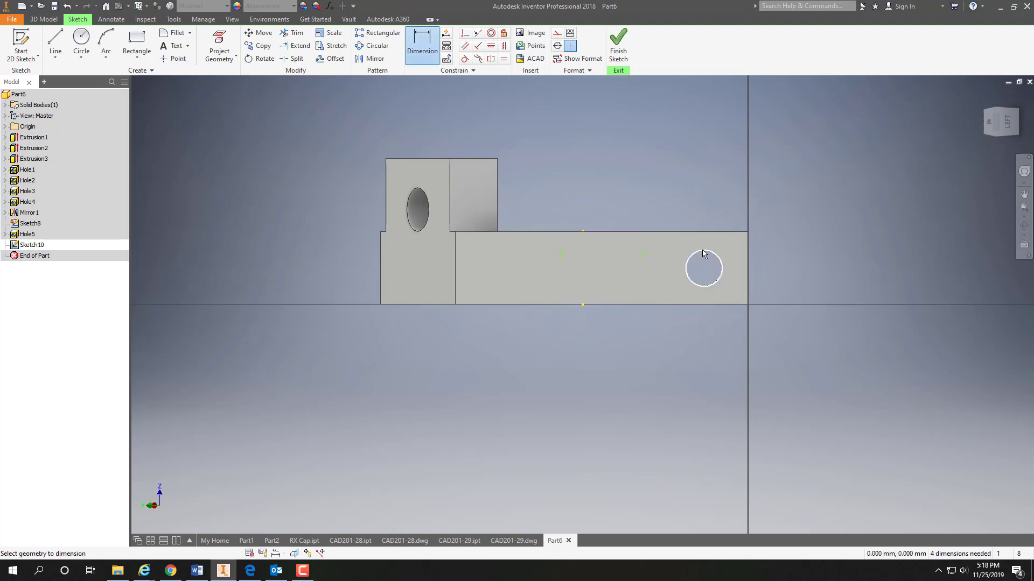
click(746, 249)
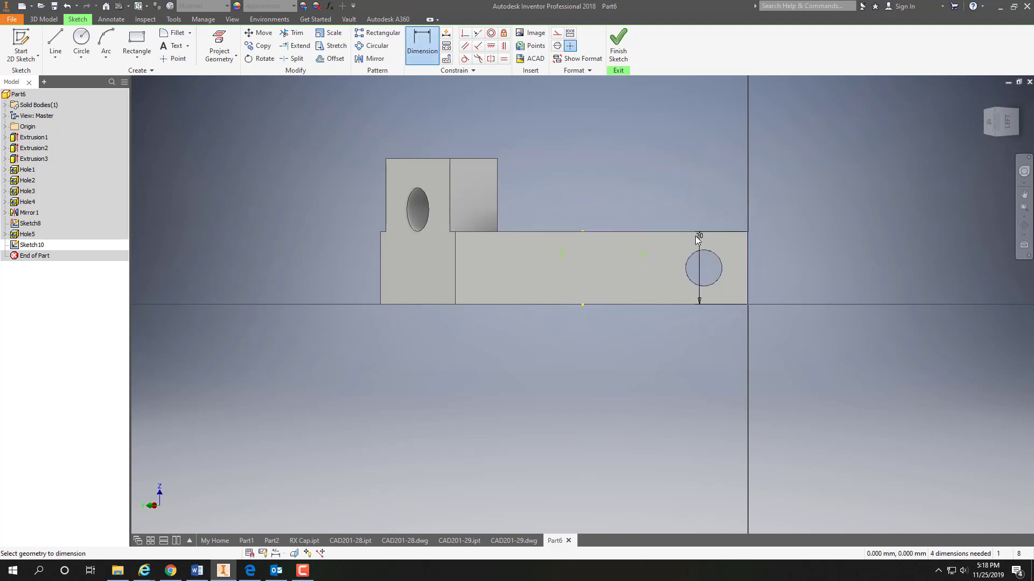
click(643, 254)
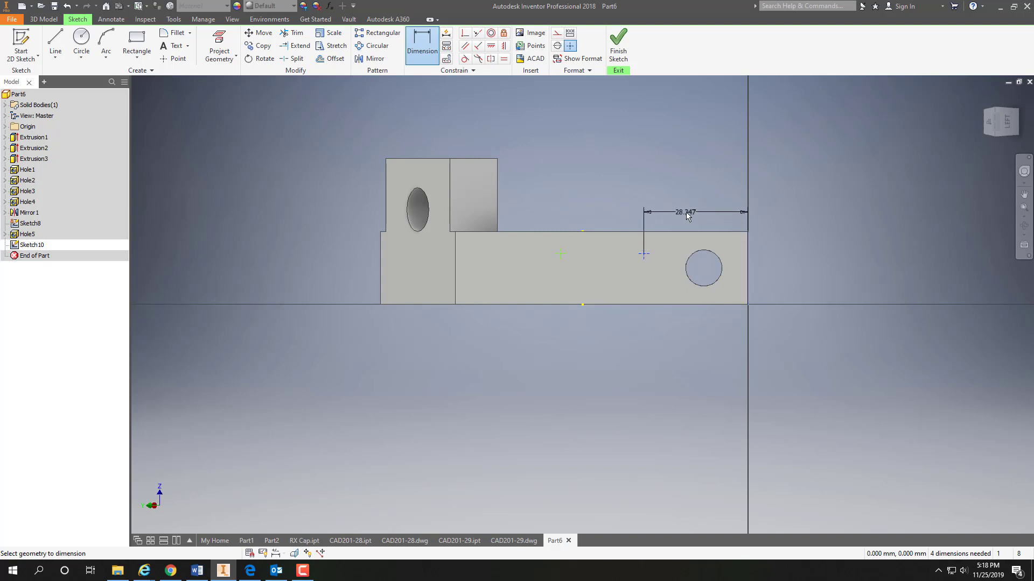
click(686, 212)
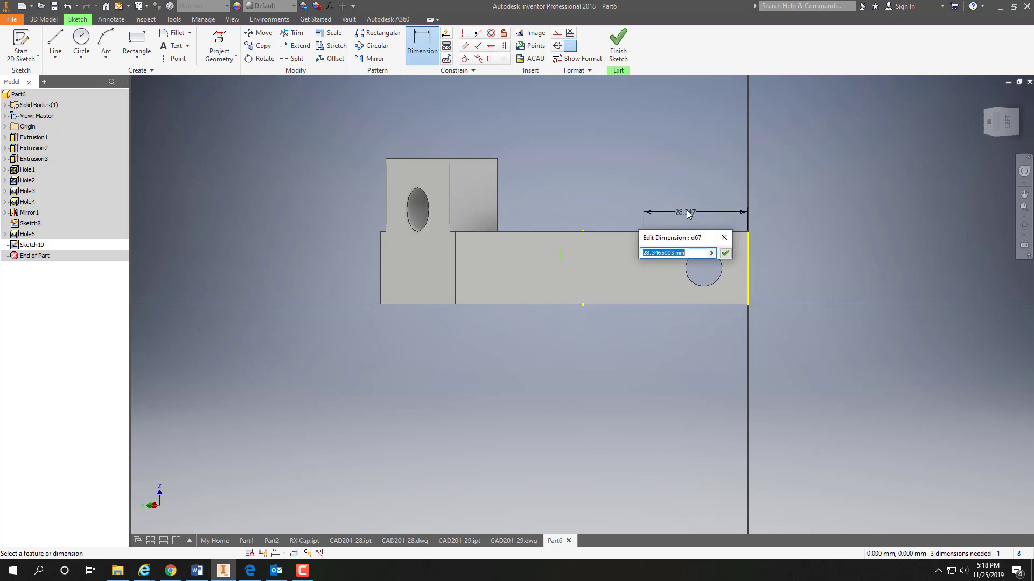
text(40)
key(Return)
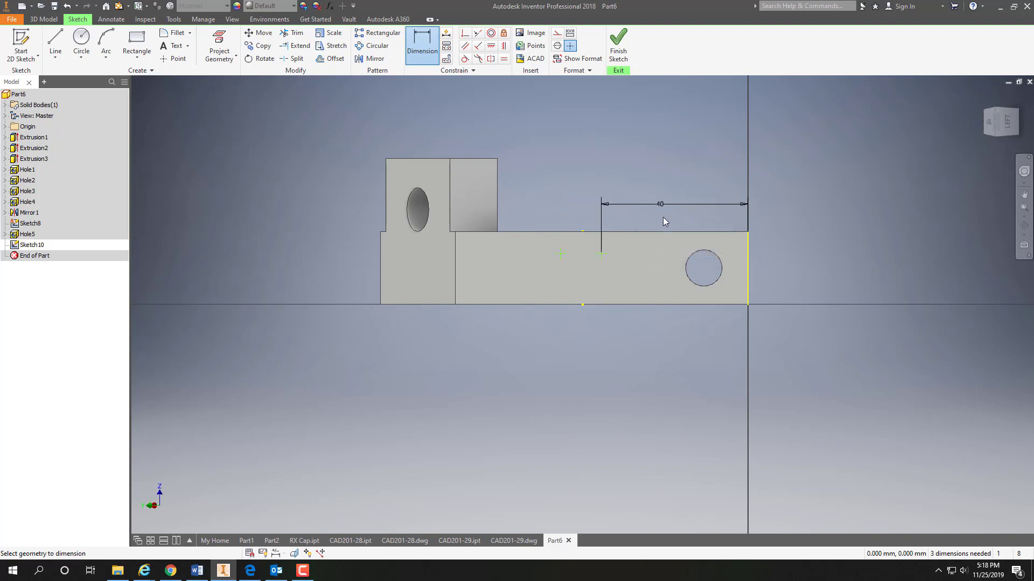
Dimension the spacing between the two sketch points at 25 mm along the leg
click(602, 254)
click(560, 255)
click(579, 205)
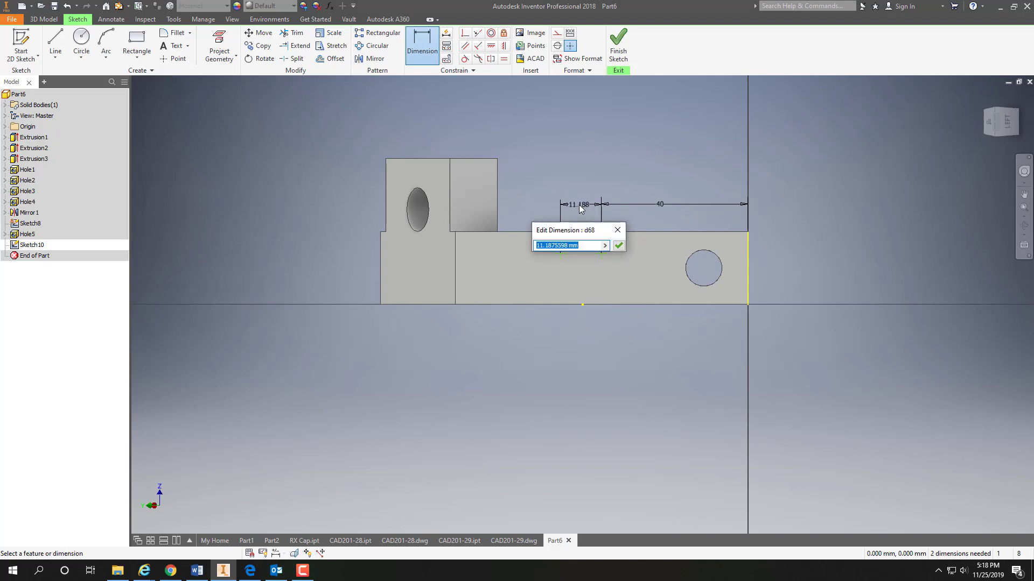
text(25)
key(Return)
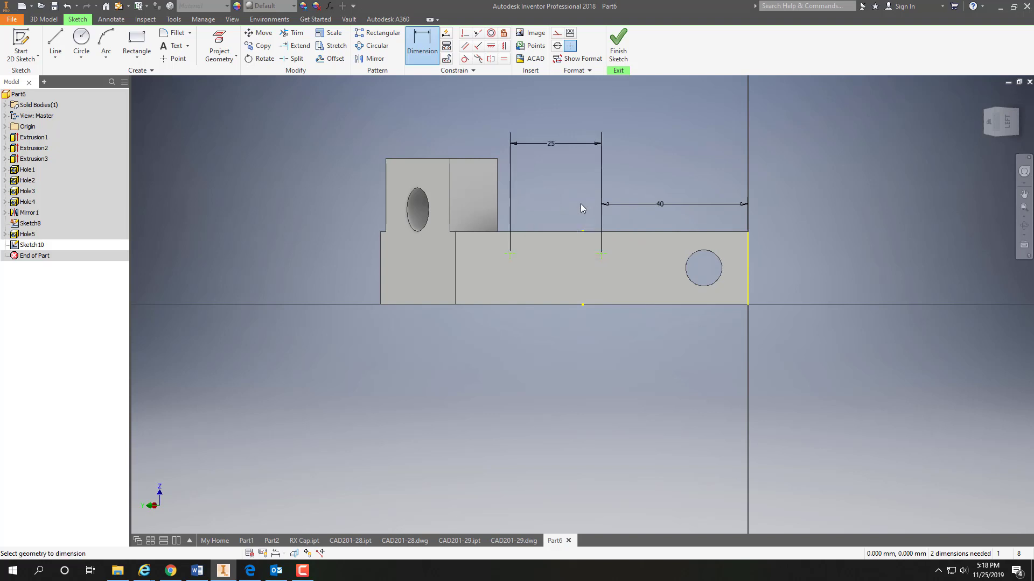
Dimension both points at 14 mm from the leg's long edge on the side away from the crossbar block
click(612, 304)
click(602, 254)
click(617, 272)
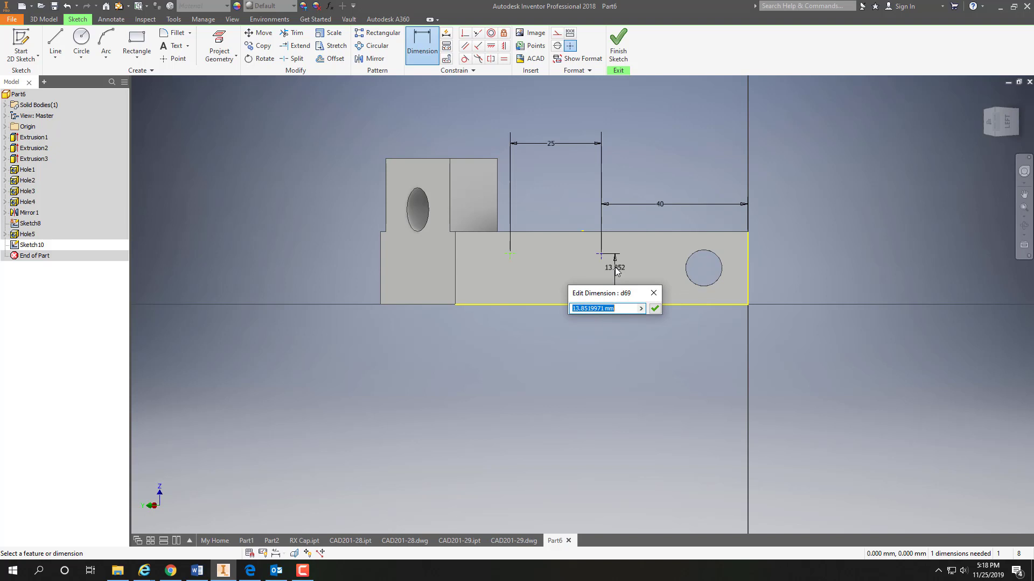
text(14)
key(Return)
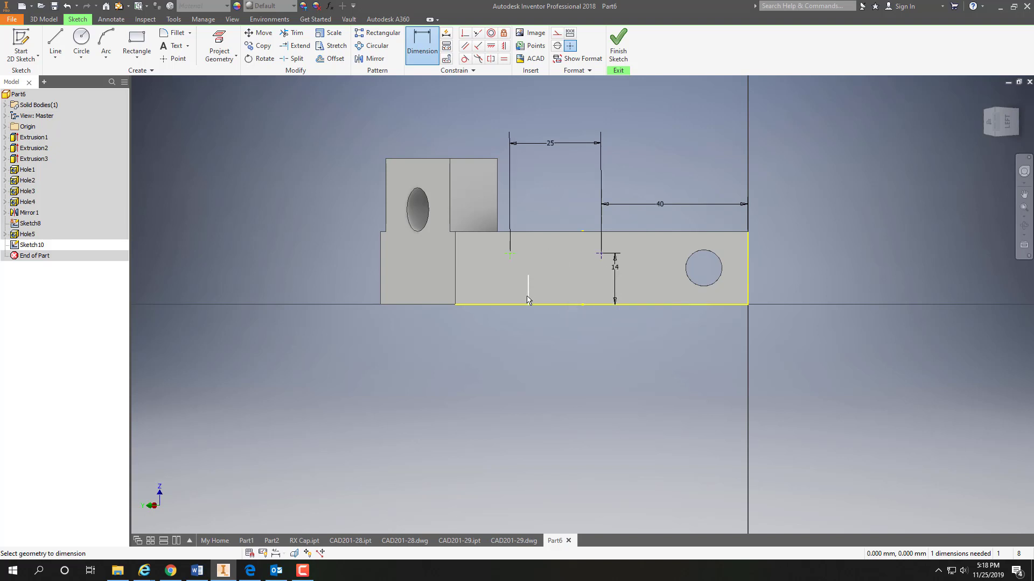
click(522, 305)
click(510, 254)
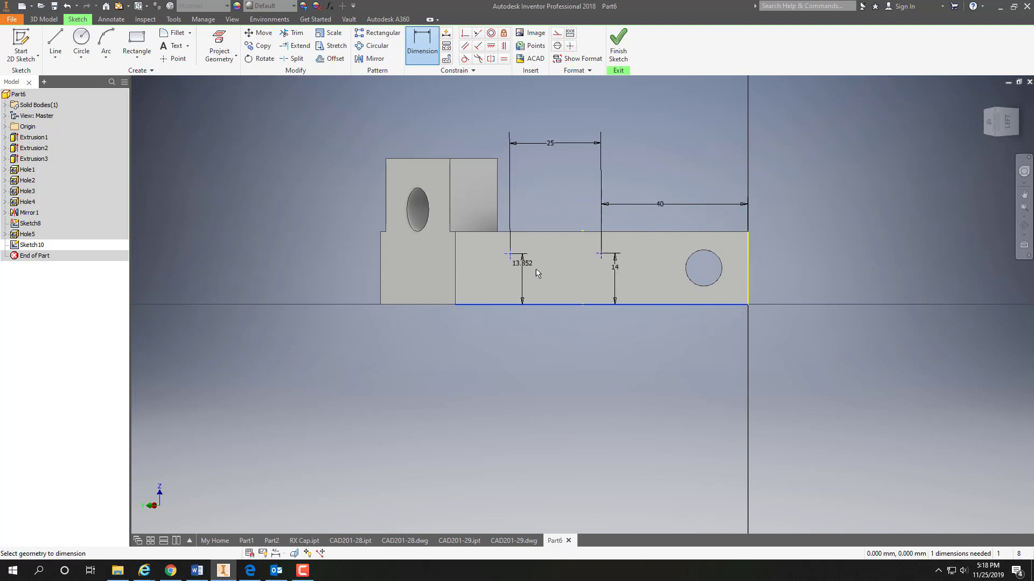
click(541, 275)
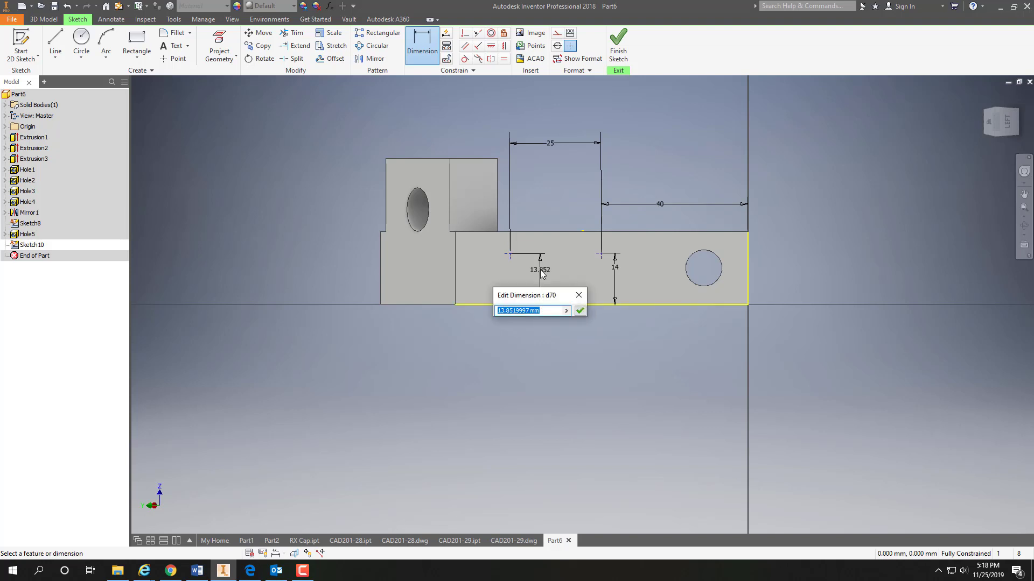
text(14)
key(Return)
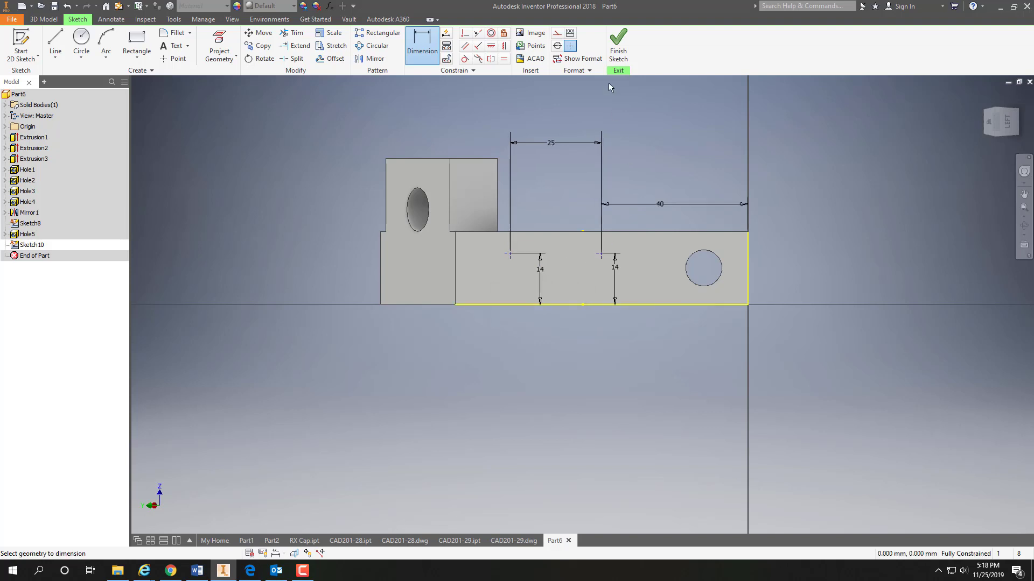
Finish the sketch and cut 5 mm holes at both points, using To termination ending at the same leg's inner side face
click(619, 46)
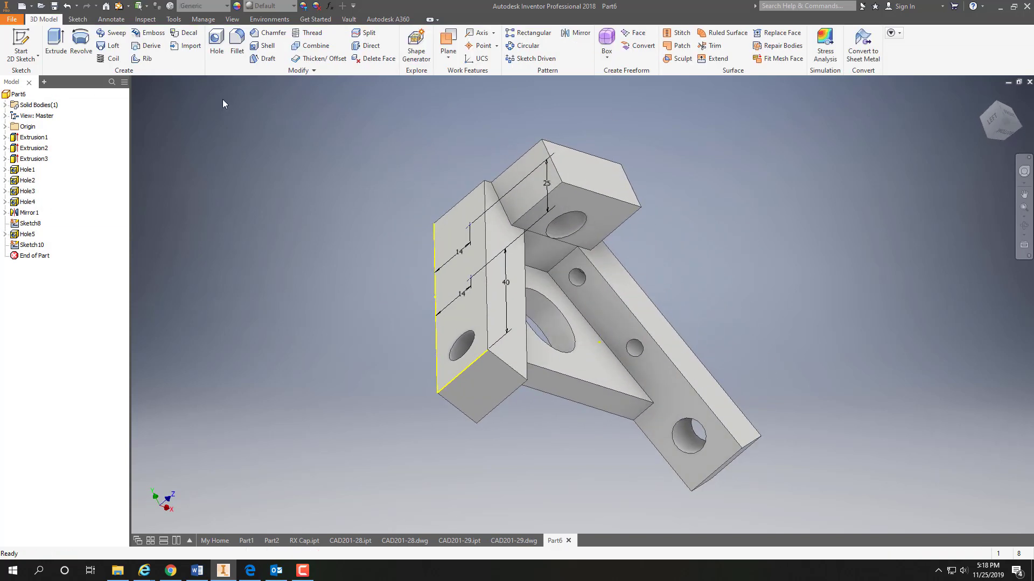
click(216, 43)
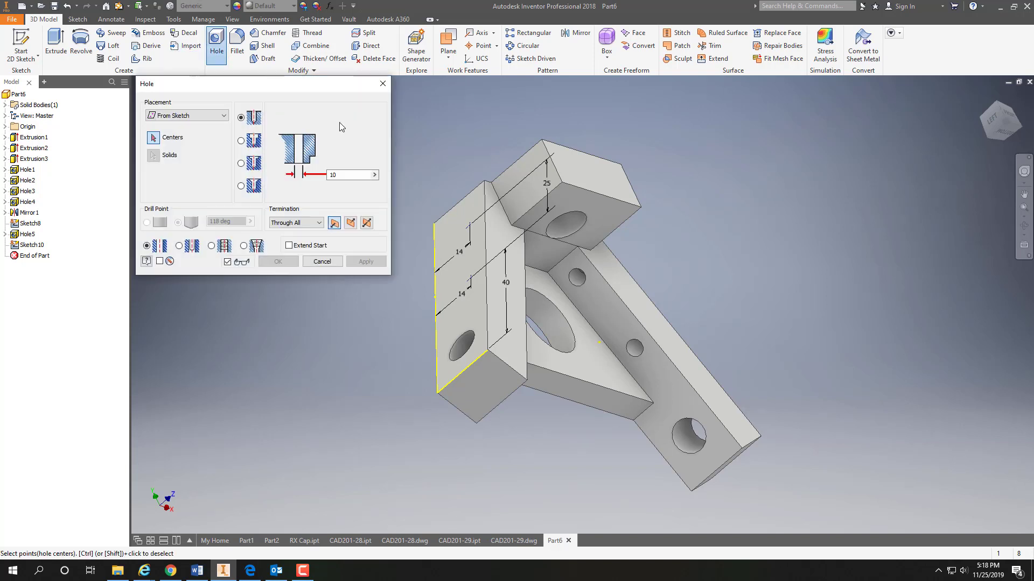
click(471, 227)
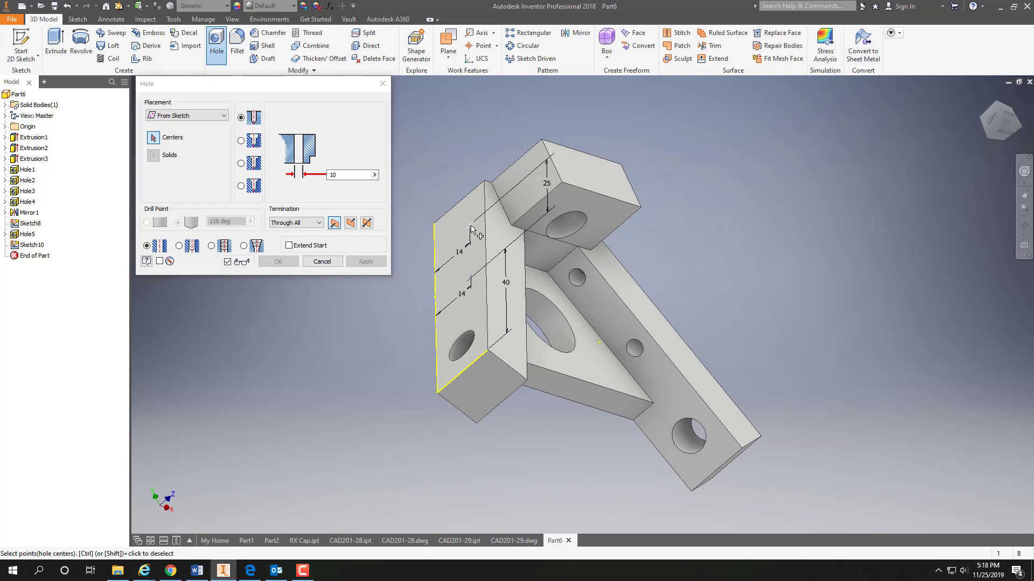
click(470, 279)
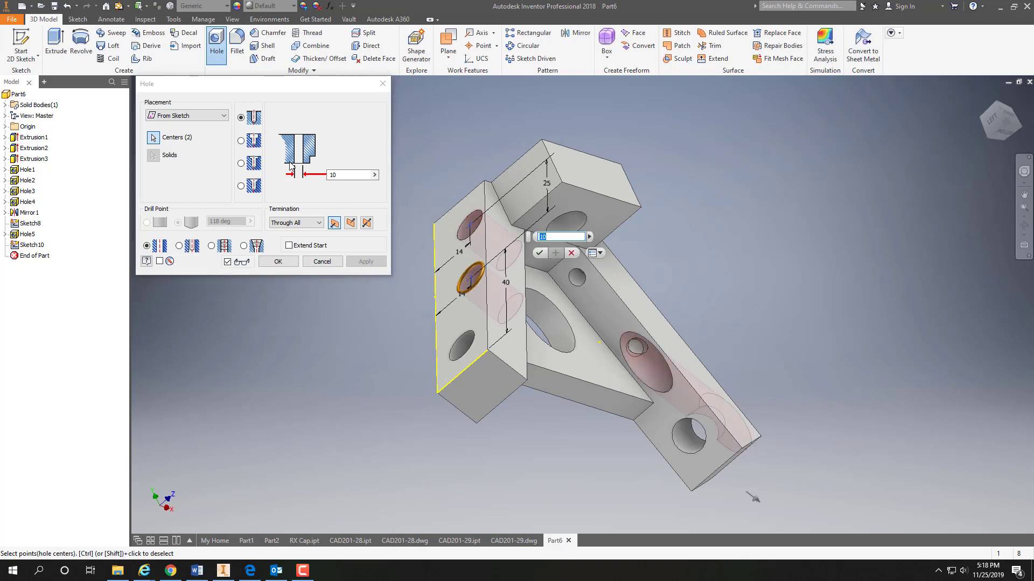
drag(349, 176, 297, 178)
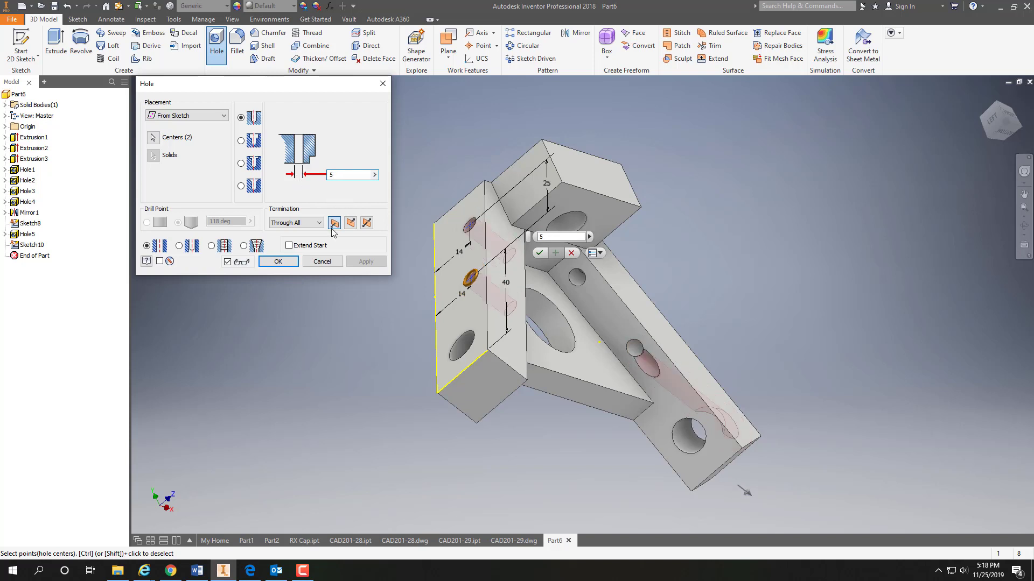
click(295, 223)
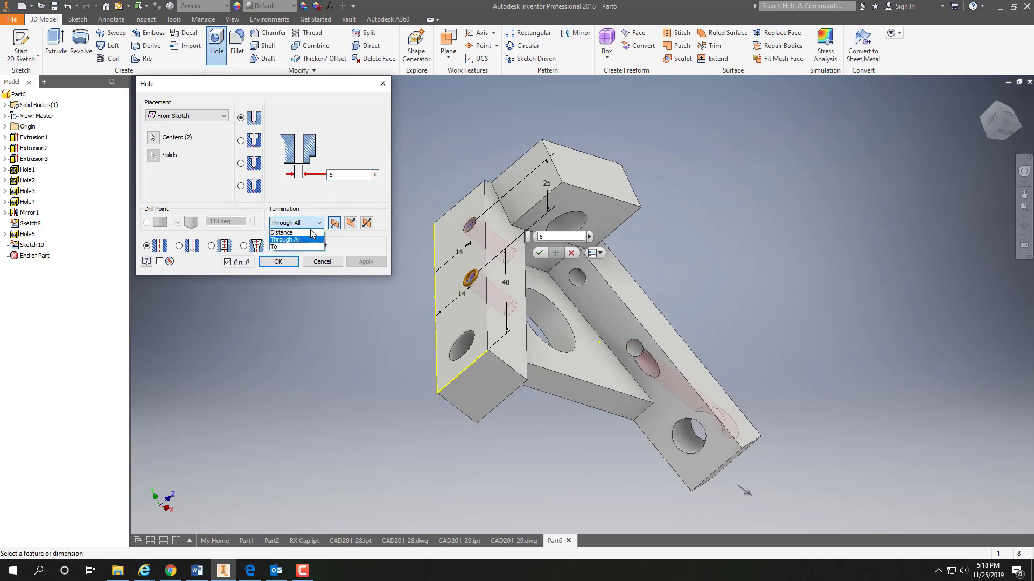
click(288, 247)
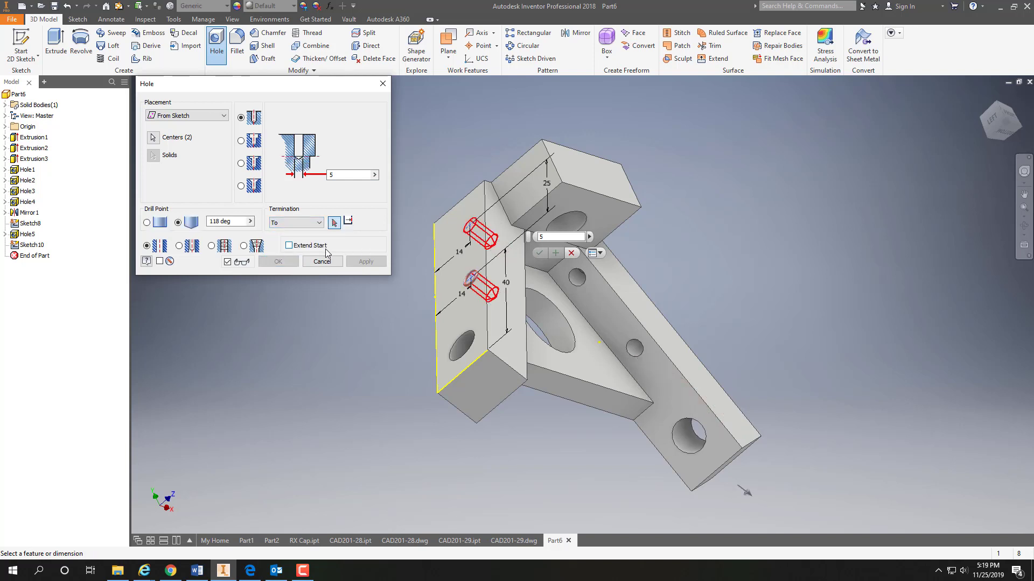
click(509, 389)
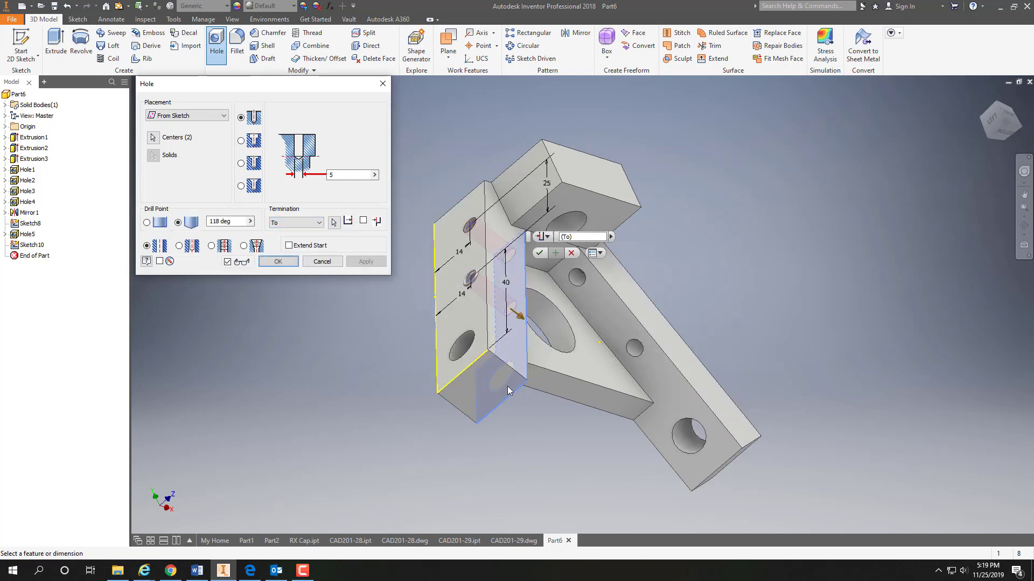
click(279, 262)
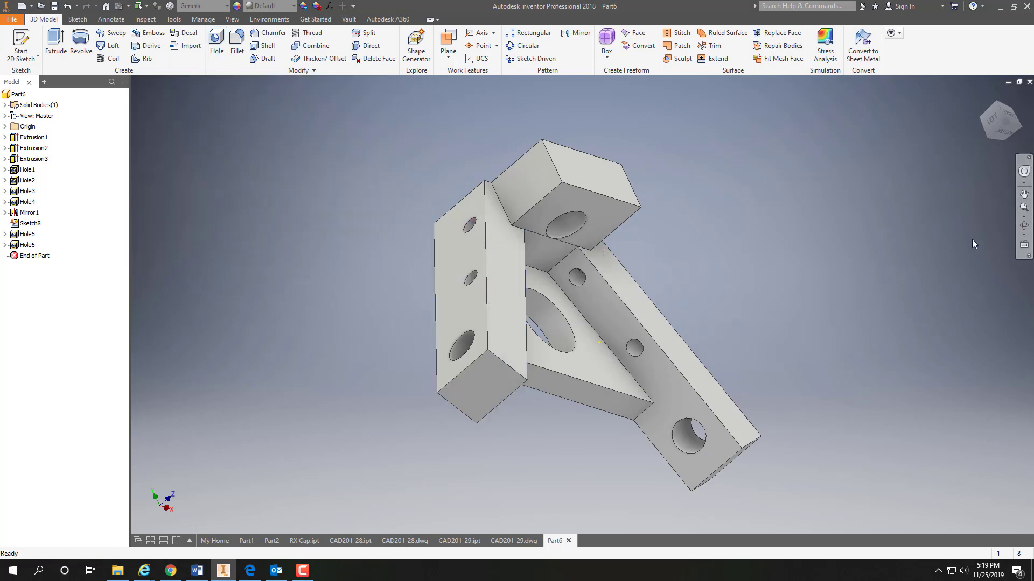
Fillet the free-end edges of both legs on the crossbar block side with a 10 mm radius
drag(1005, 121, 996, 122)
mouse_move(587, 342)
shift+middle_down()
mouse_move(553, 333)
mouse_move(572, 337)
shift+middle_up()
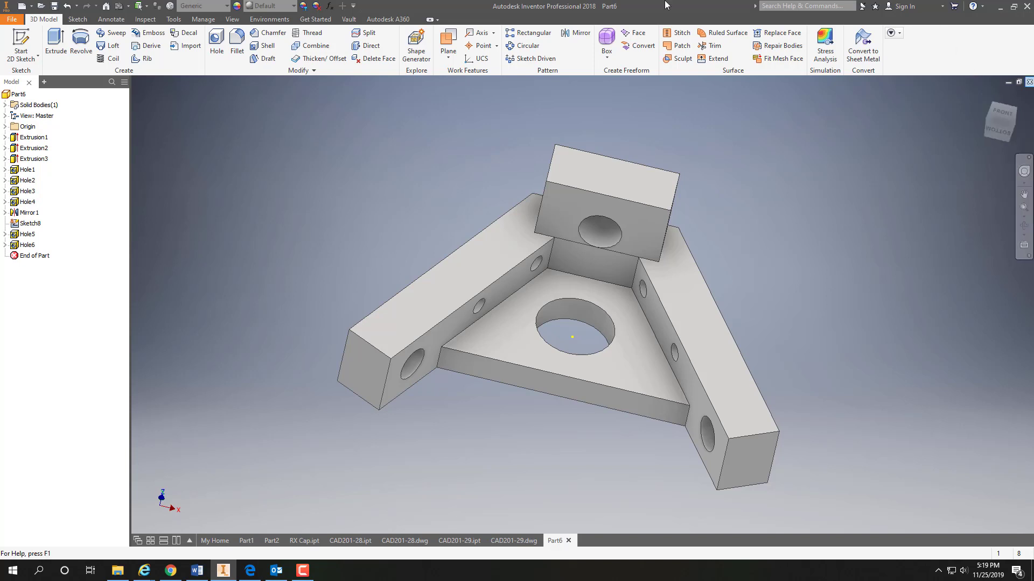
click(237, 41)
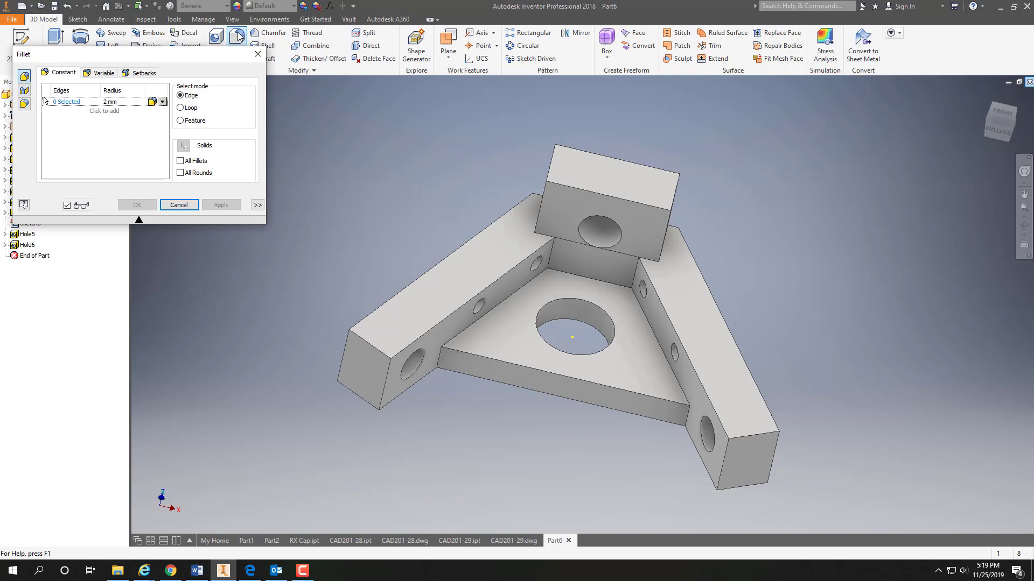
click(130, 103)
text(10)
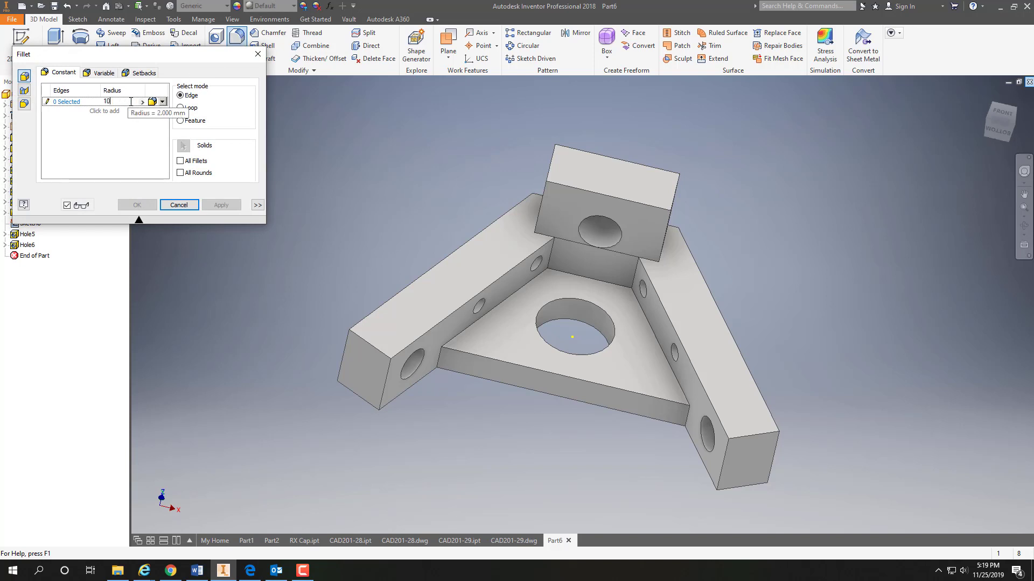
click(370, 347)
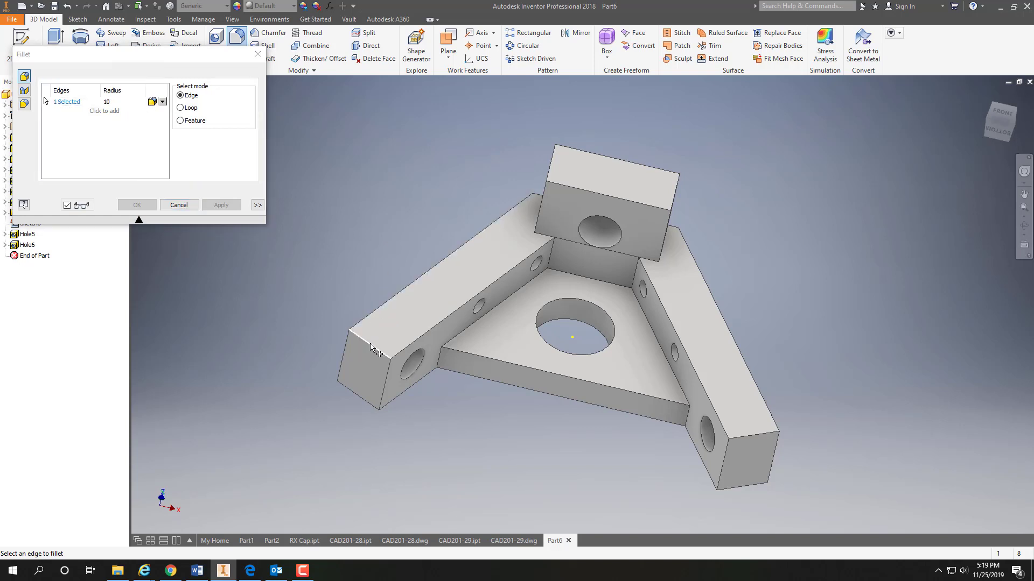
click(752, 439)
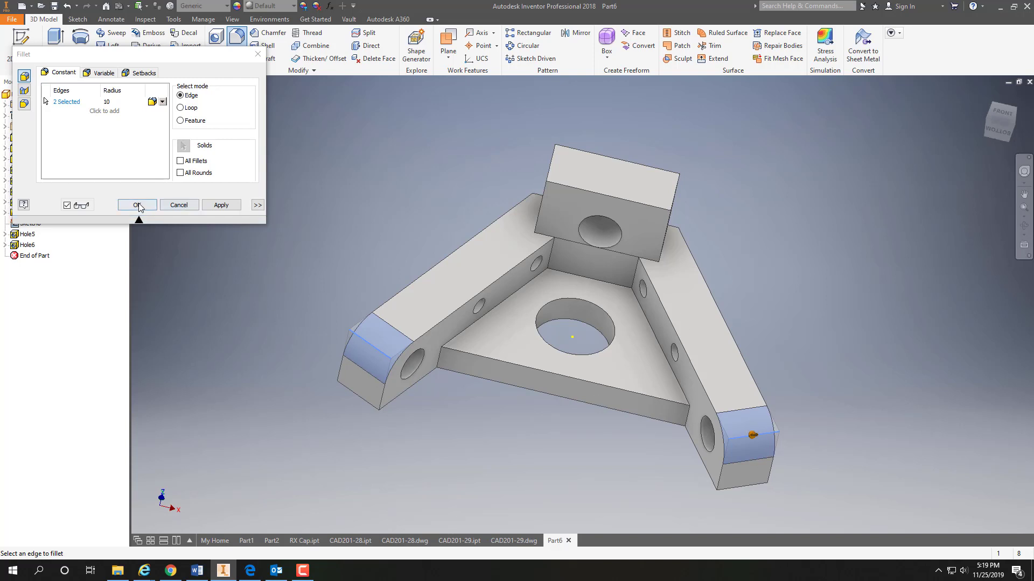
click(212, 206)
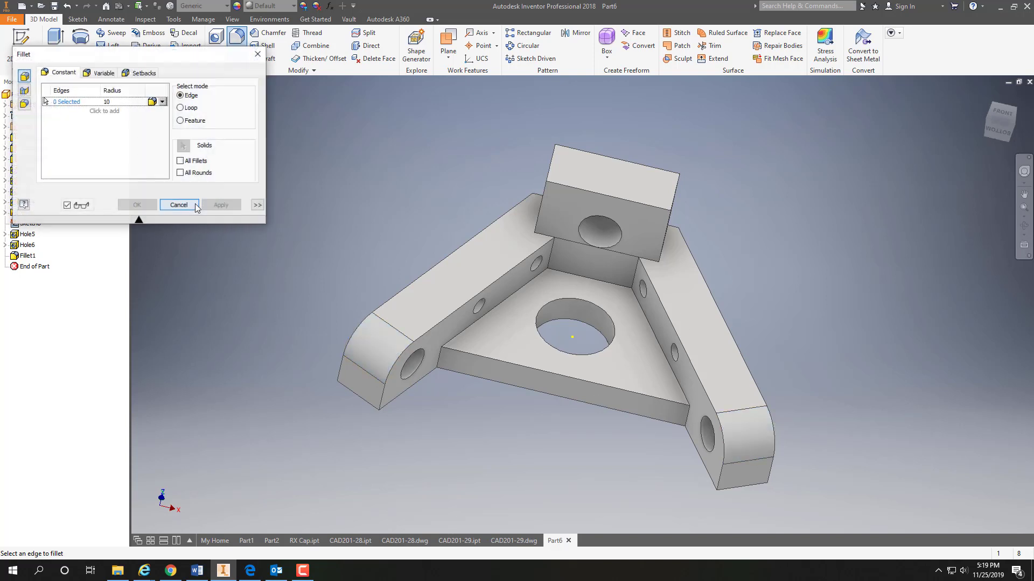
click(121, 102)
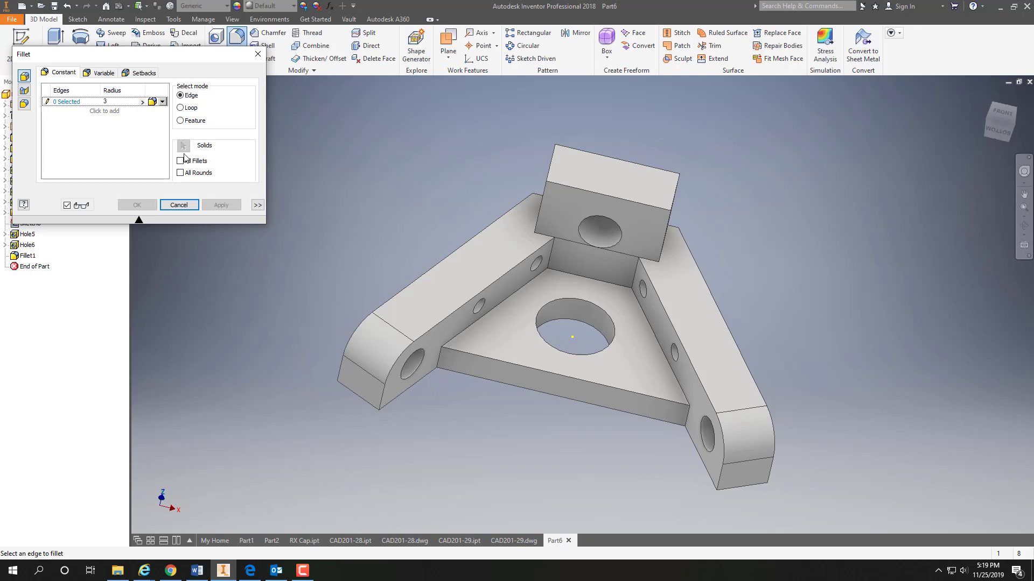
click(439, 362)
click(460, 335)
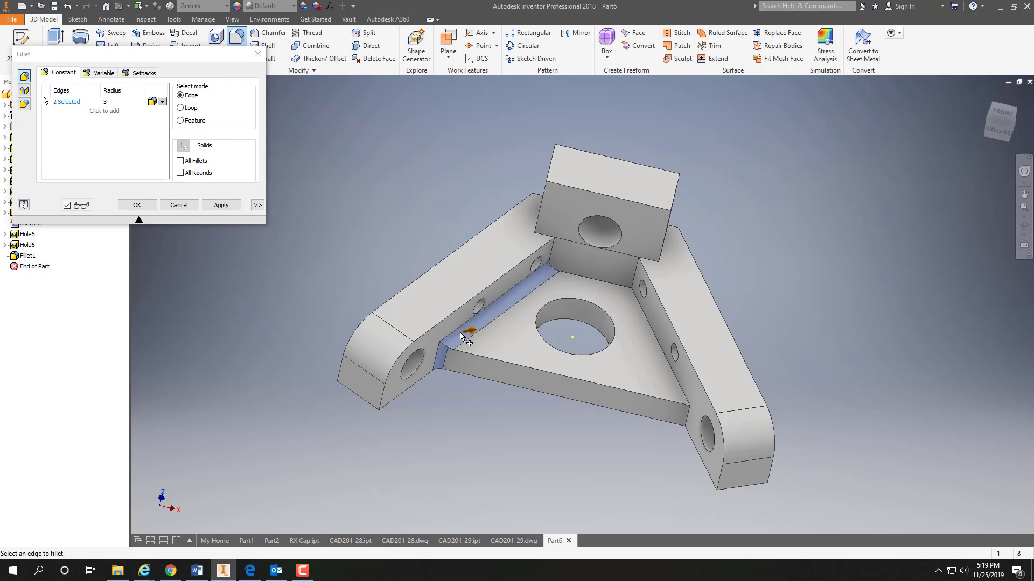
click(580, 277)
click(659, 329)
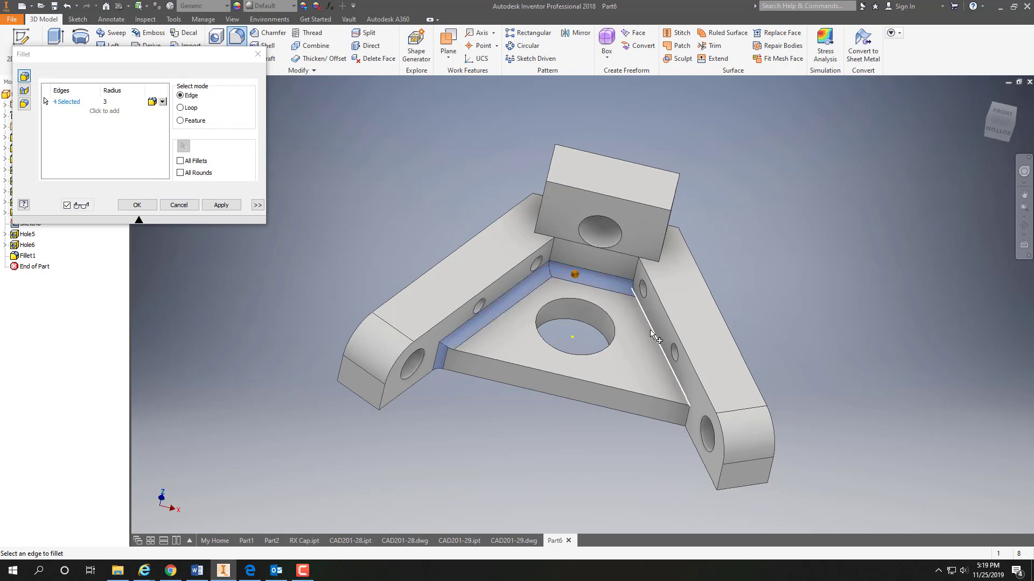
click(689, 419)
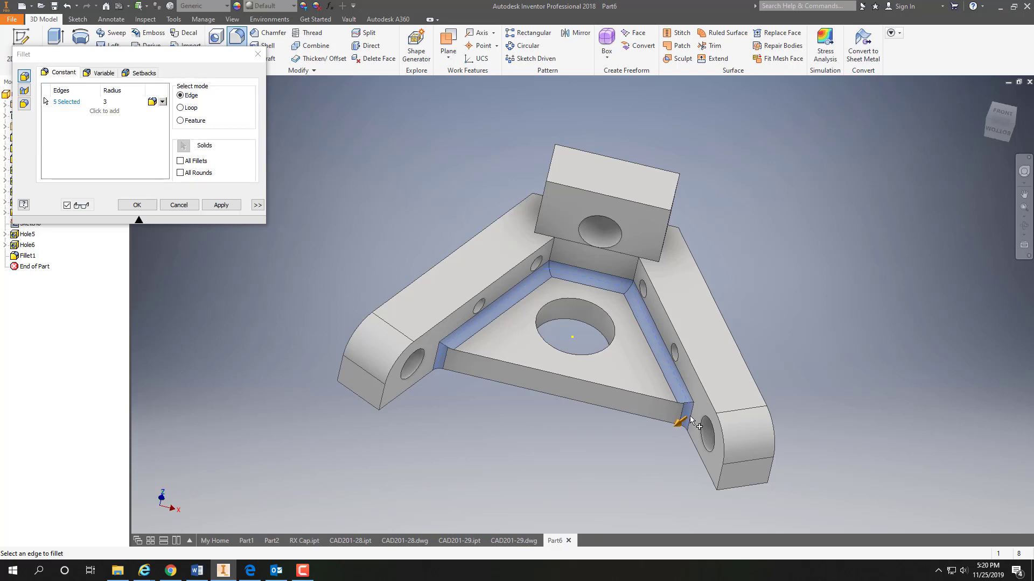
click(636, 275)
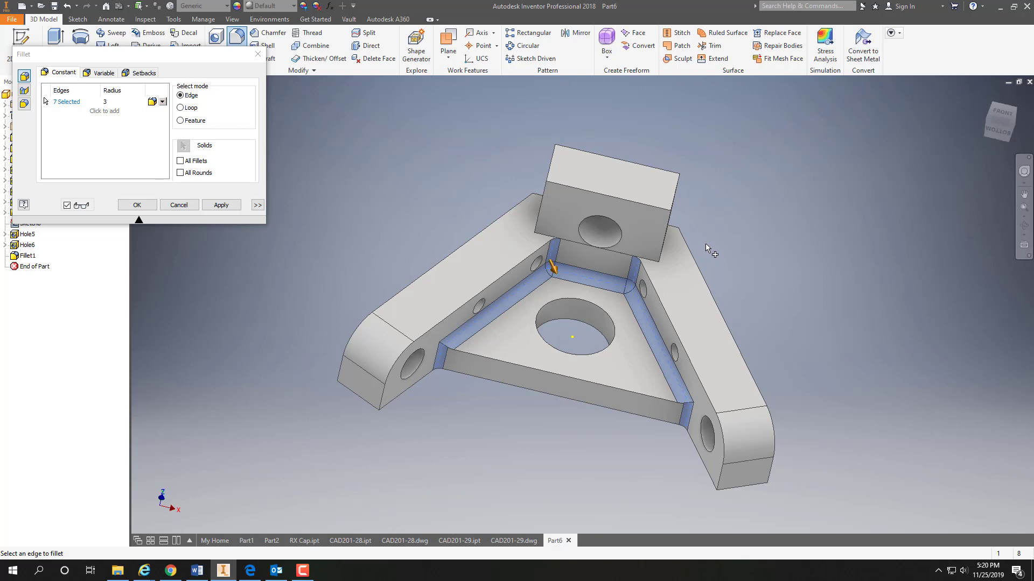
click(673, 203)
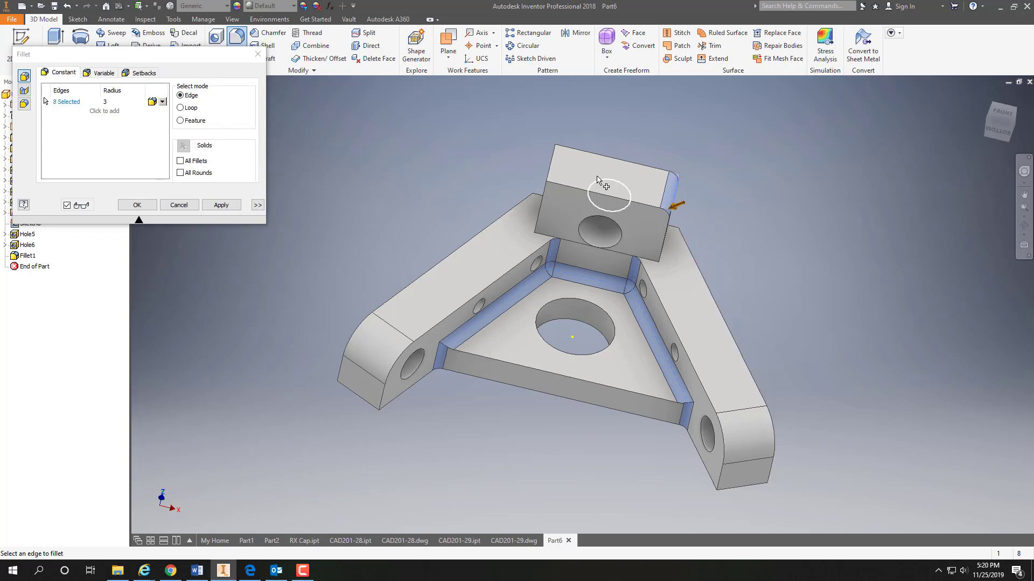
click(554, 194)
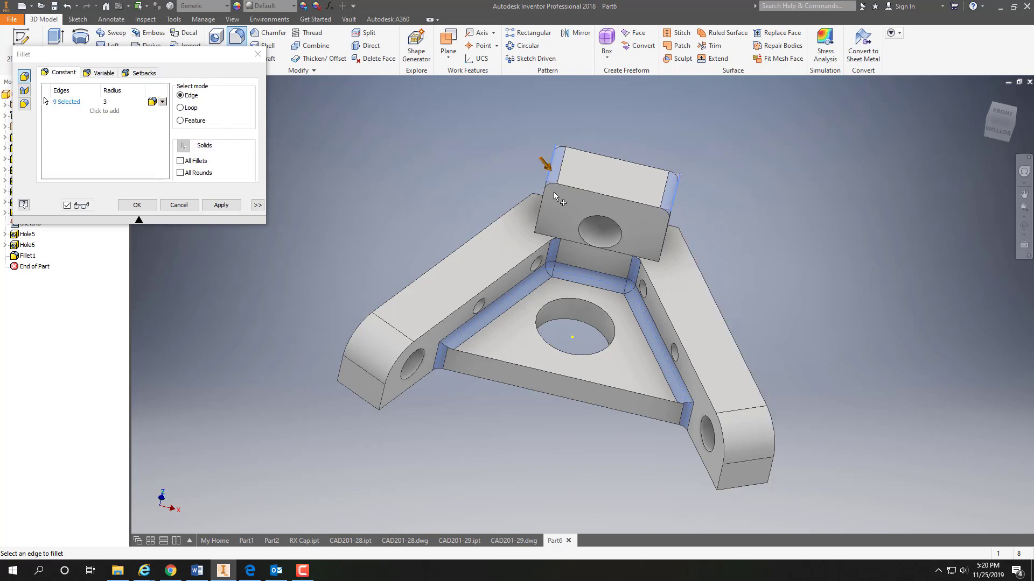
click(541, 229)
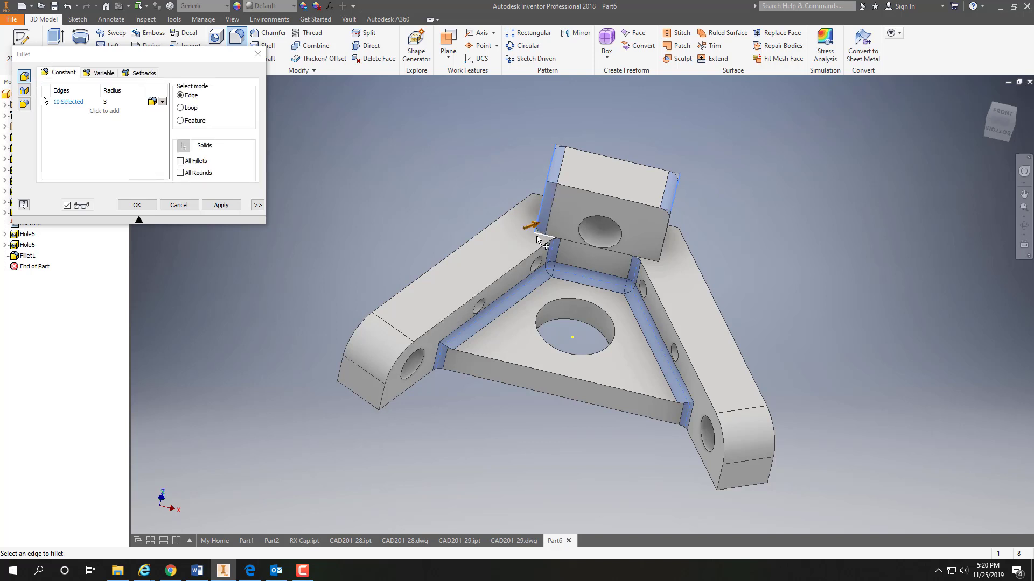
click(170, 205)
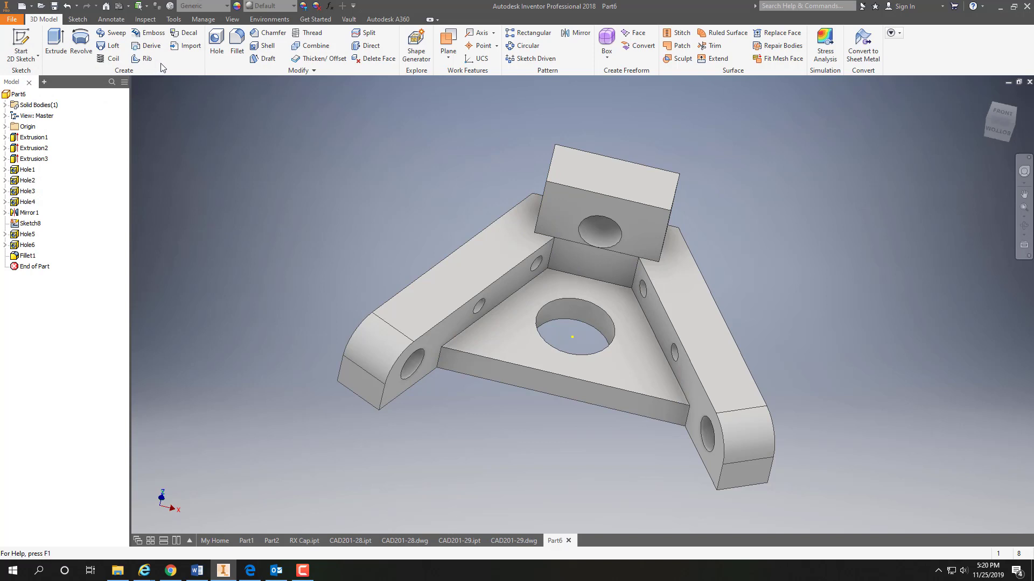
Fillet the five edges where the trapezoidal plate meets the legs and the connecting wall with a 3 mm radius
click(237, 42)
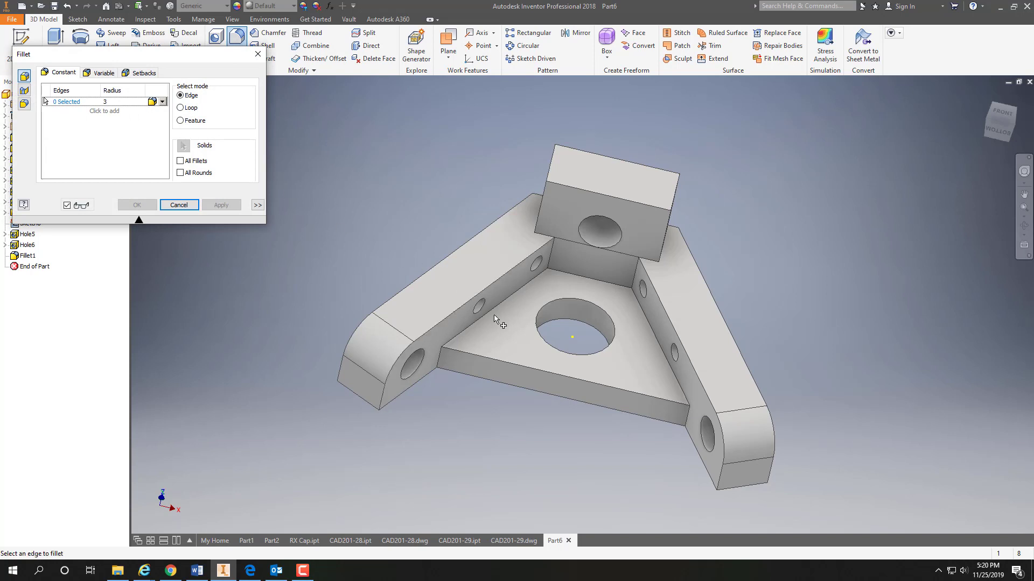
click(468, 330)
click(583, 273)
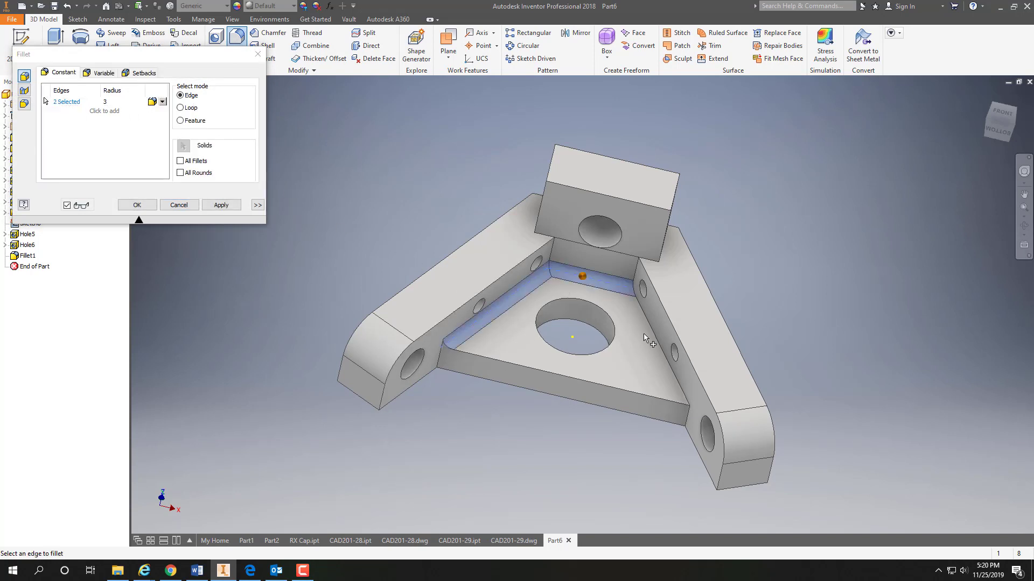
click(662, 345)
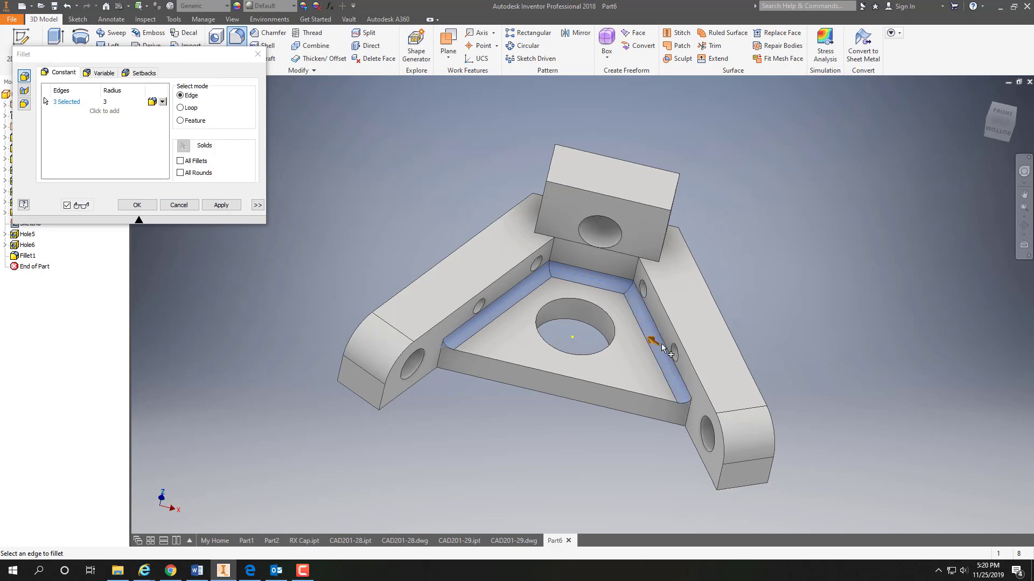
click(686, 412)
click(440, 359)
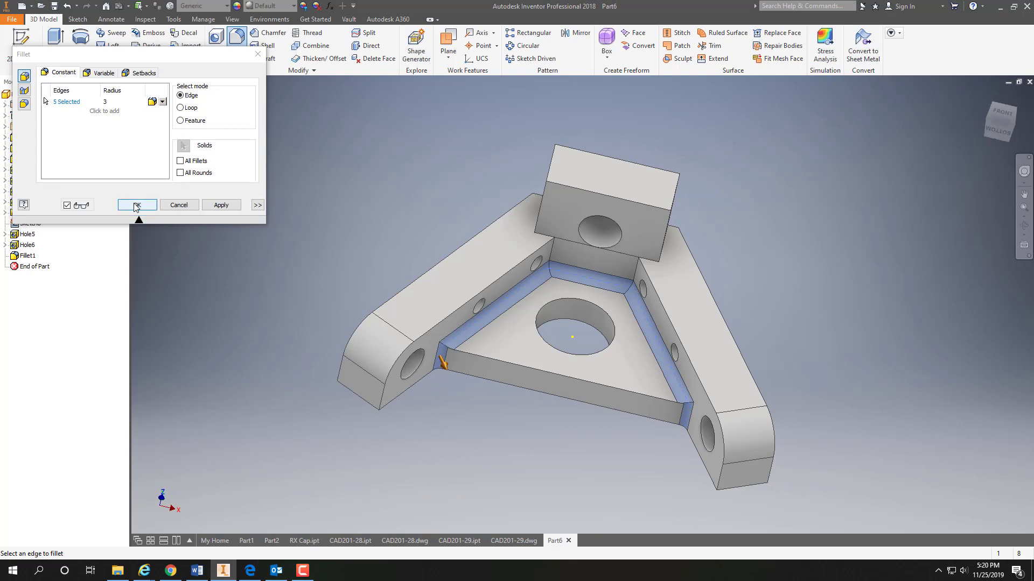
click(213, 205)
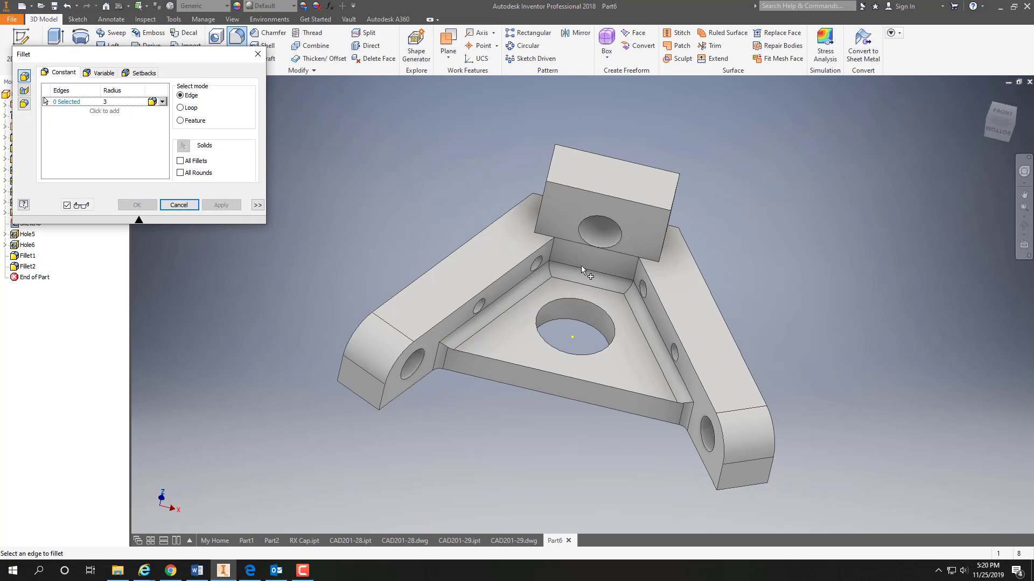
Fillet the two inside corners between the connecting wall and the legs with a 3 mm radius
click(636, 271)
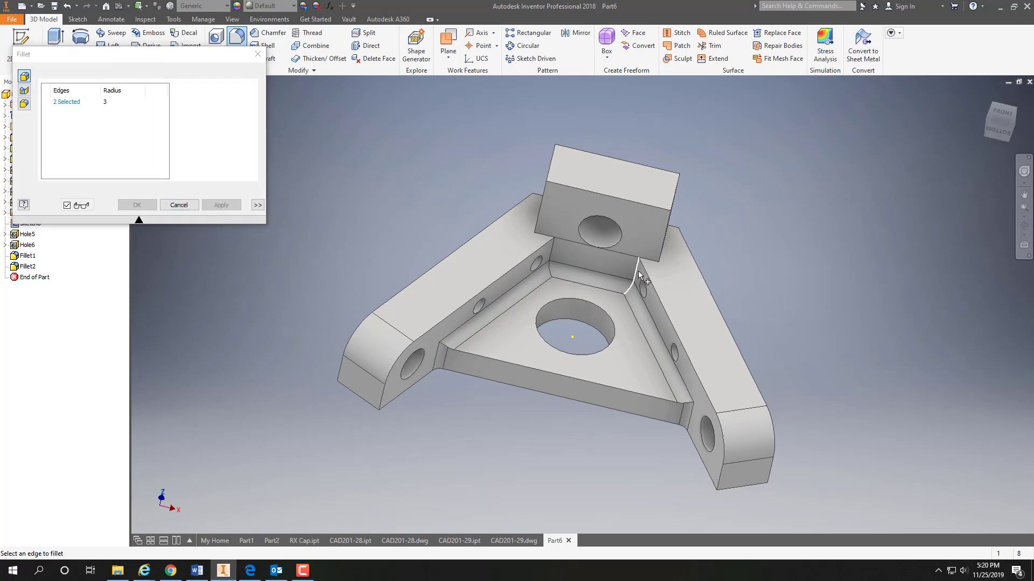
click(550, 252)
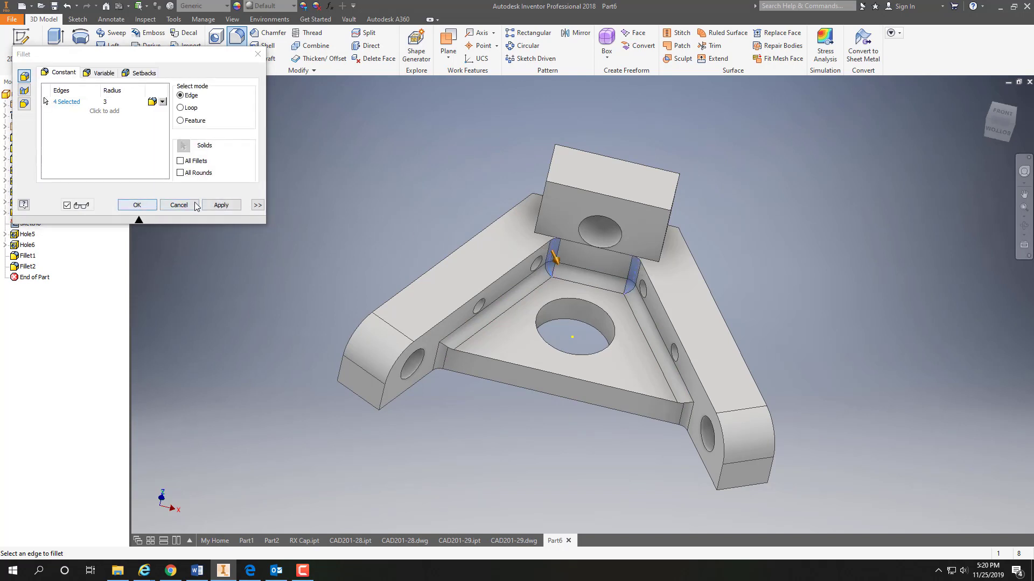
click(222, 205)
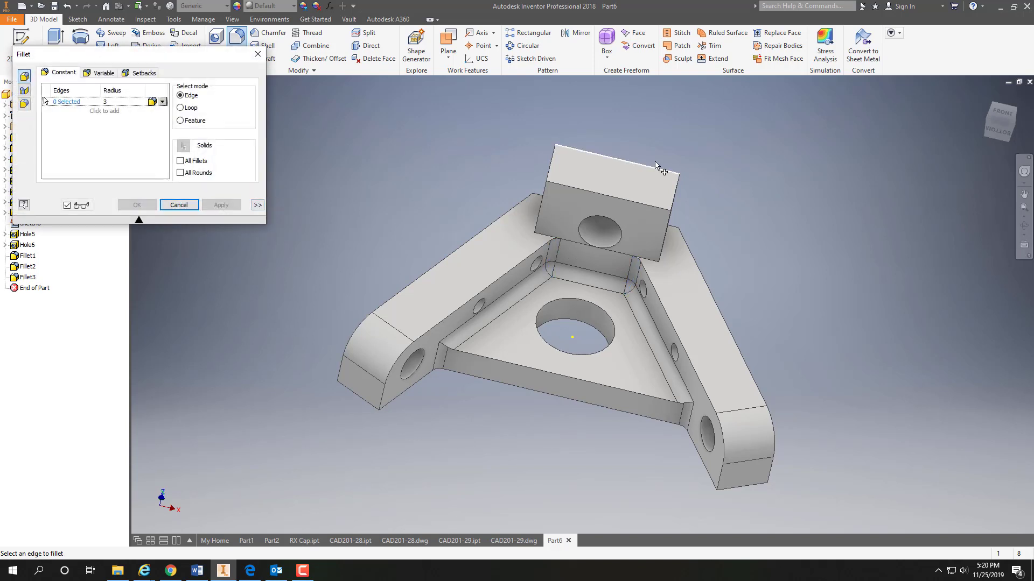
Fillet the two short outer edges of the crossbar block, on the face away from the legs, with a 3 mm radius
click(670, 191)
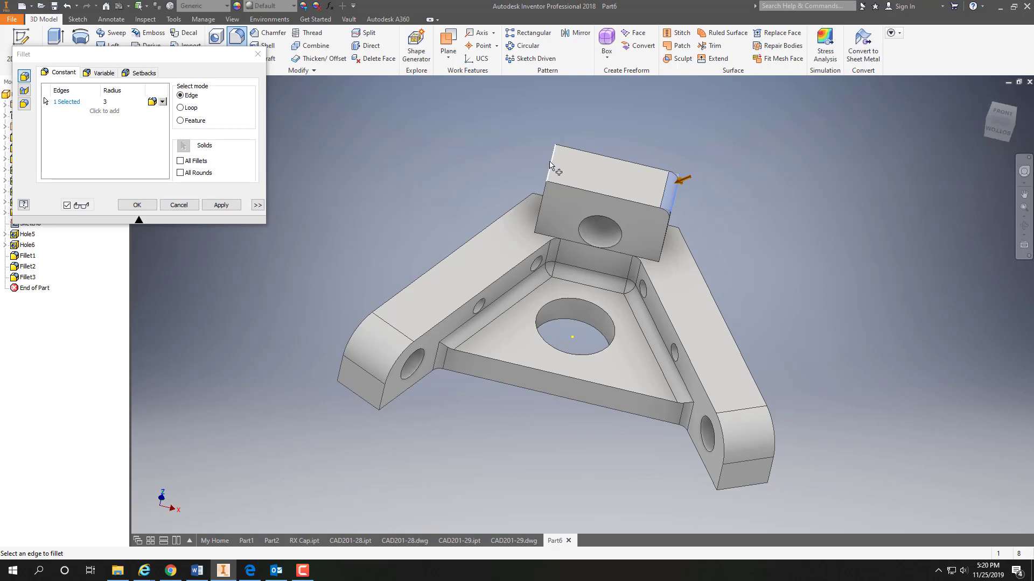
click(551, 164)
click(221, 205)
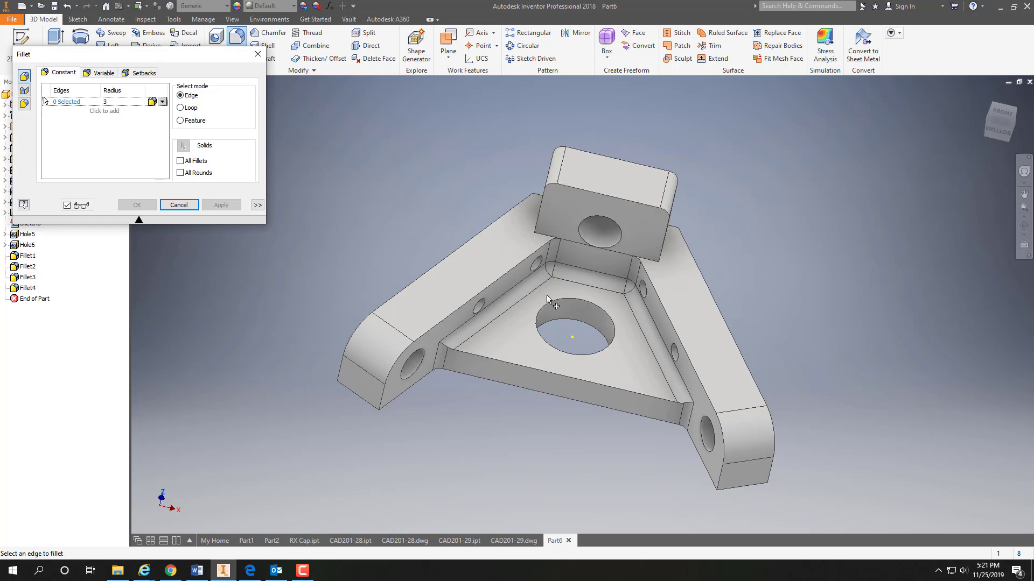
Fillet the edges where both ends of the crossbar block meet the legs with a 3 mm radius and finish filleting
click(1024, 194)
drag(1001, 125, 985, 125)
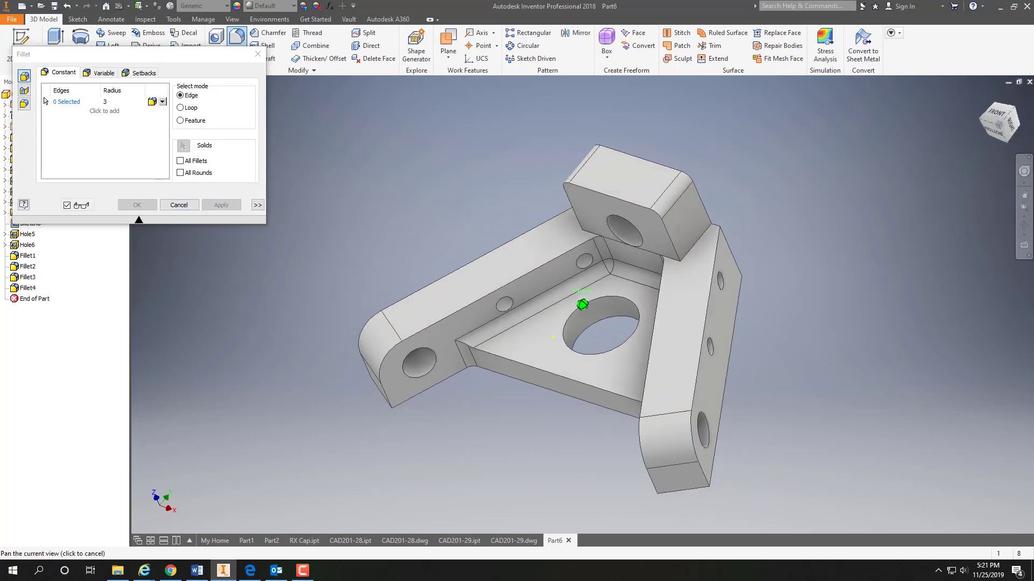
click(694, 246)
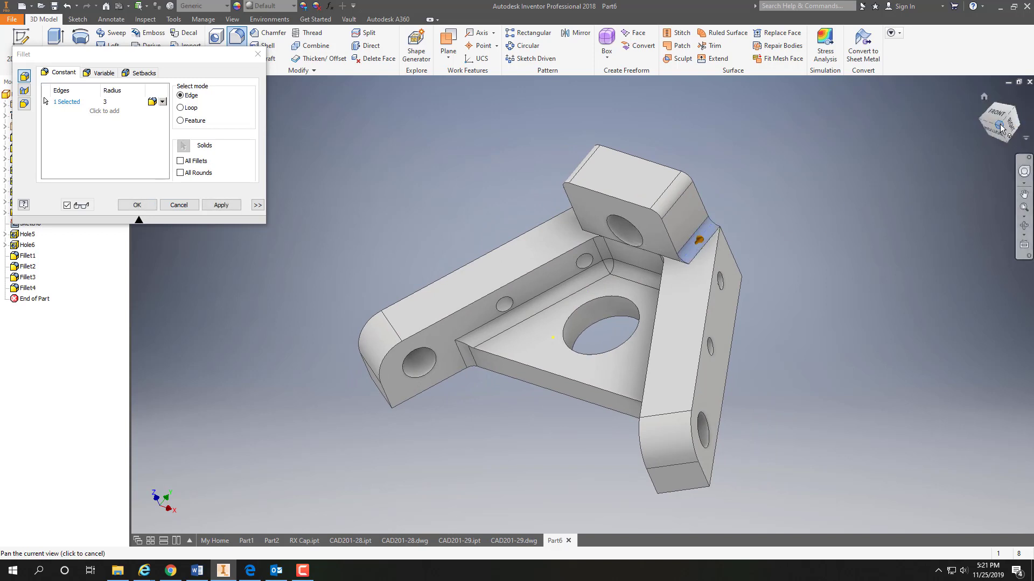
drag(1022, 127, 920, 141)
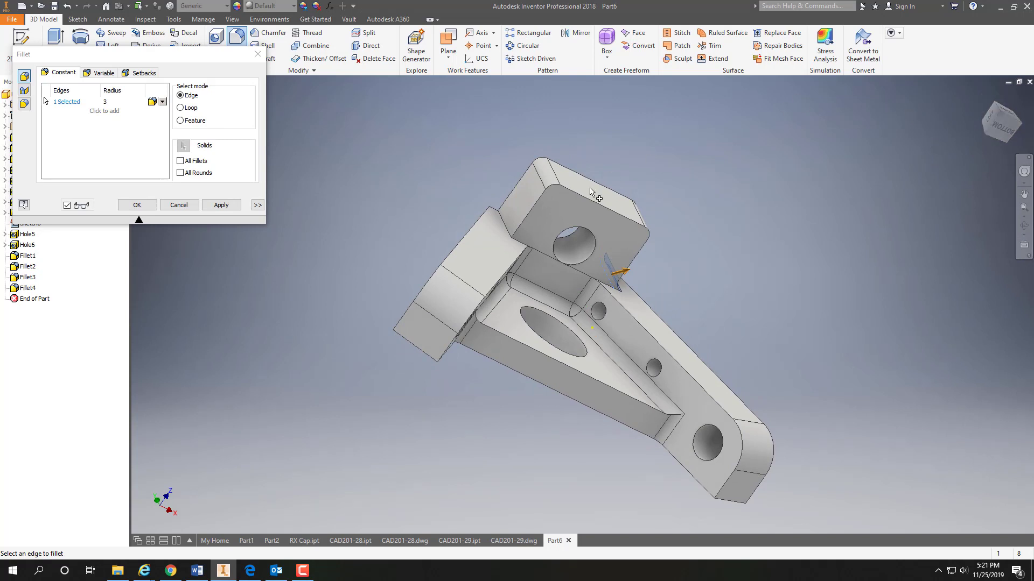
click(501, 224)
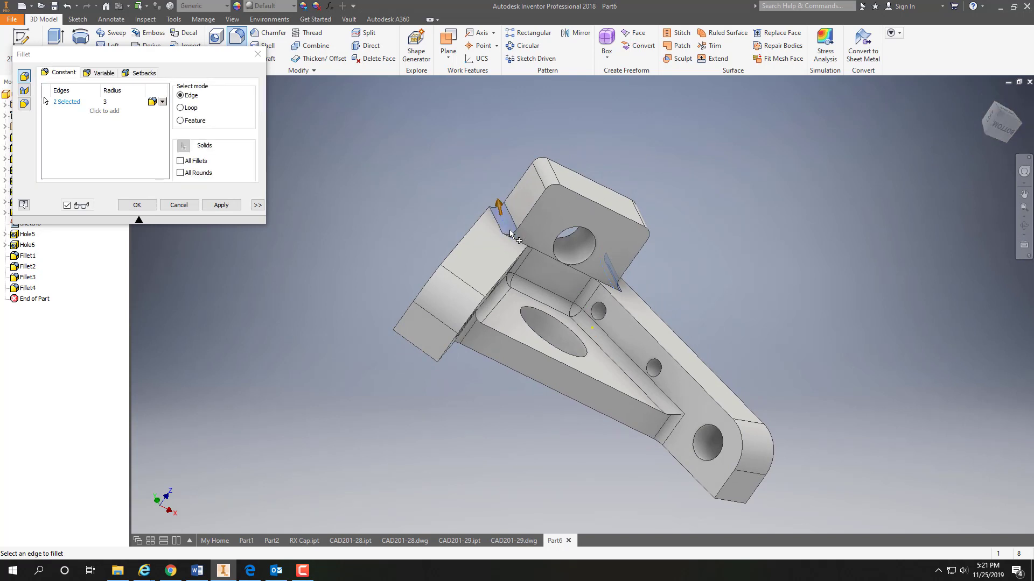
click(220, 205)
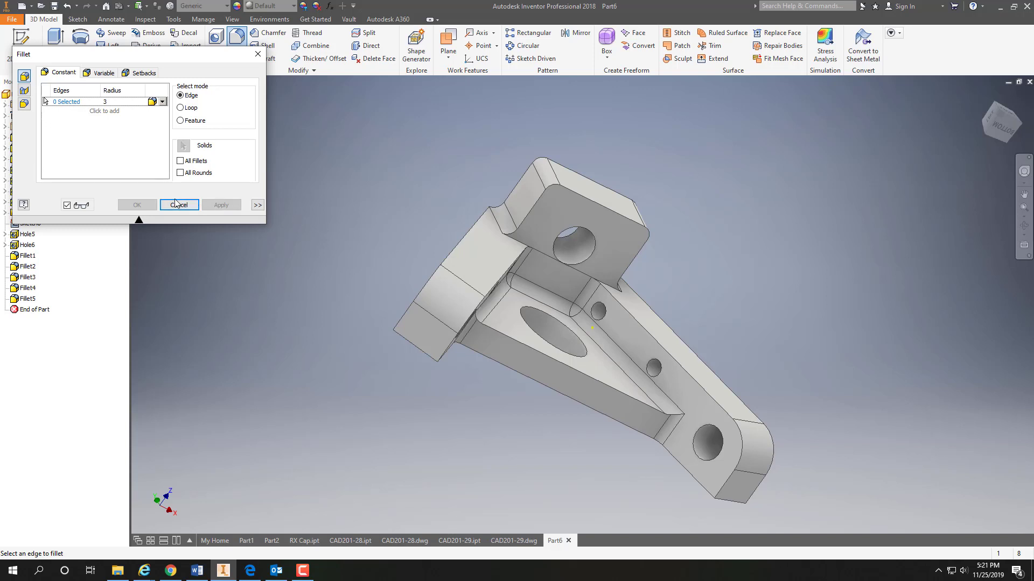
click(258, 54)
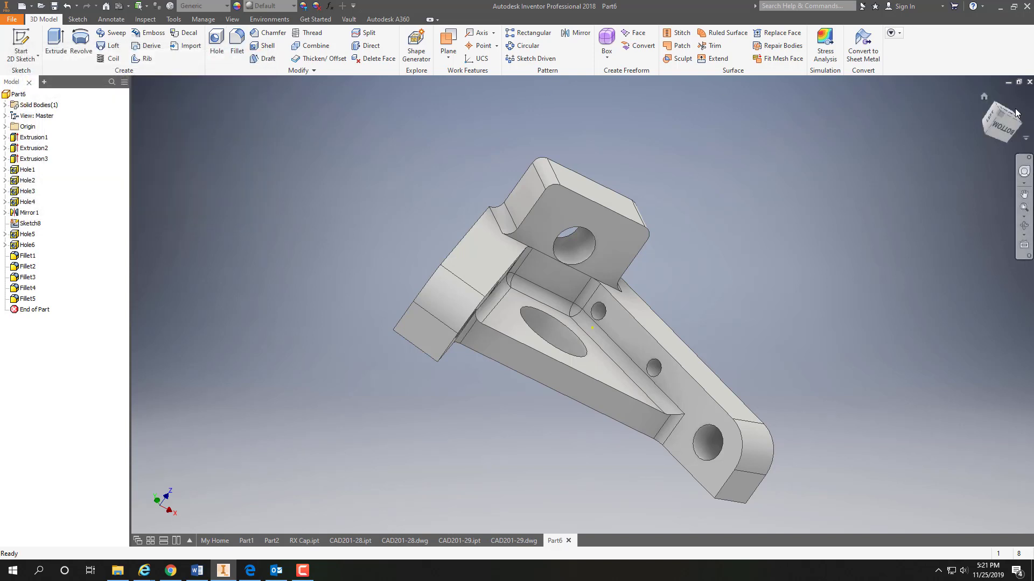
Apply the Chrome - Polished appearance to the part
click(983, 97)
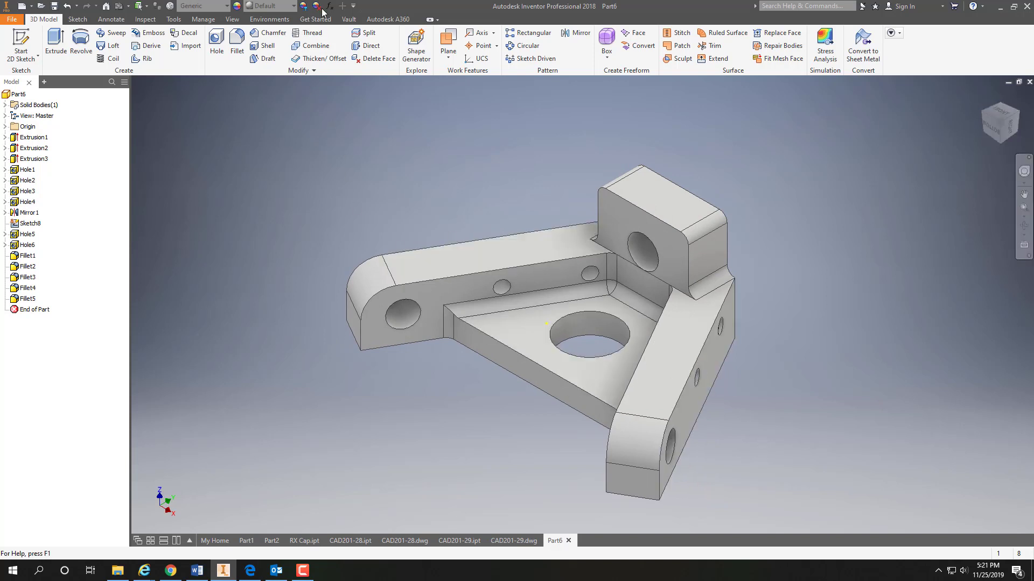
click(294, 6)
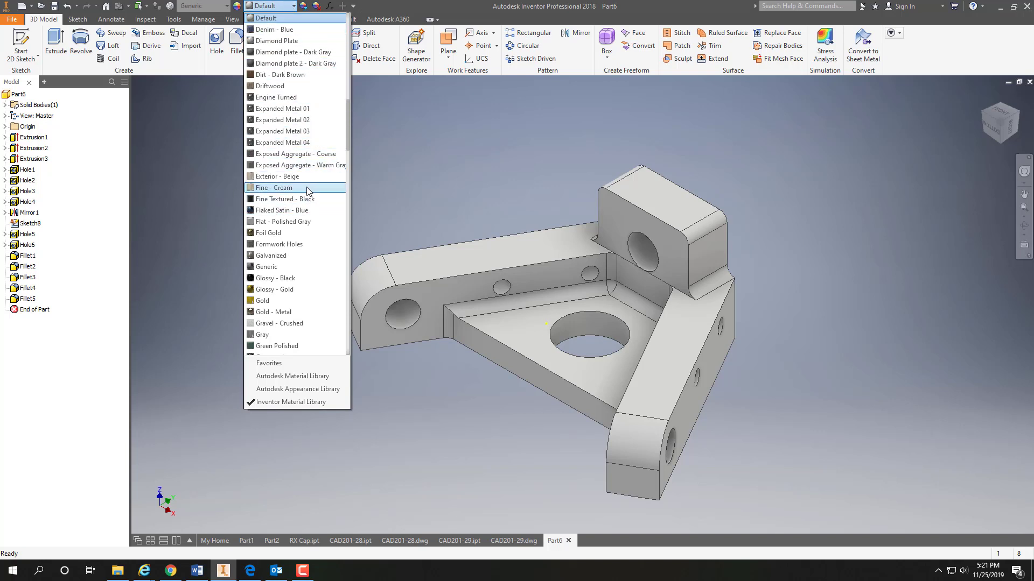
drag(349, 134, 348, 95)
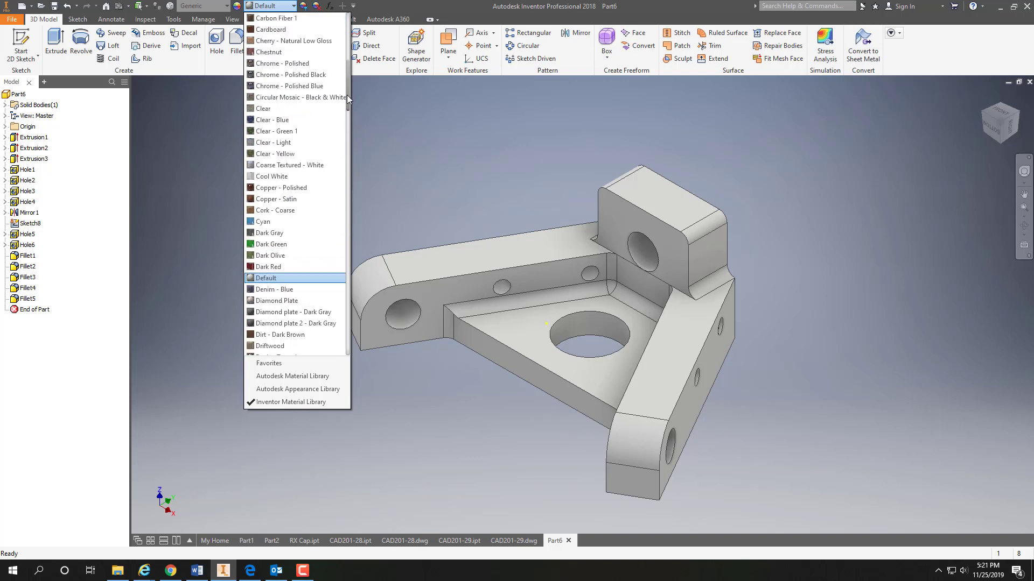
click(267, 64)
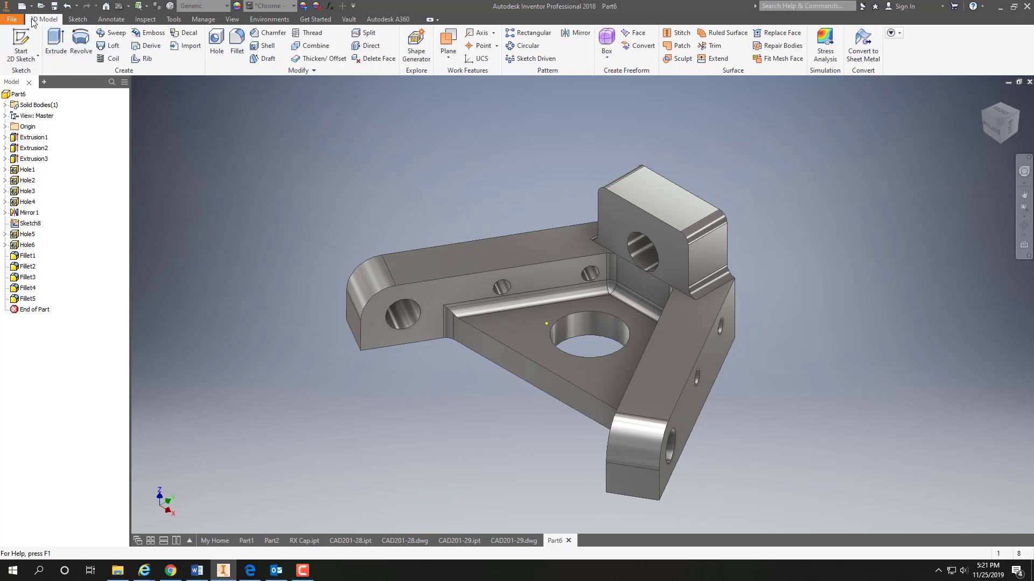
Save the part as a copy named CAD201-30 alongside the other CAD201 part files
click(12, 20)
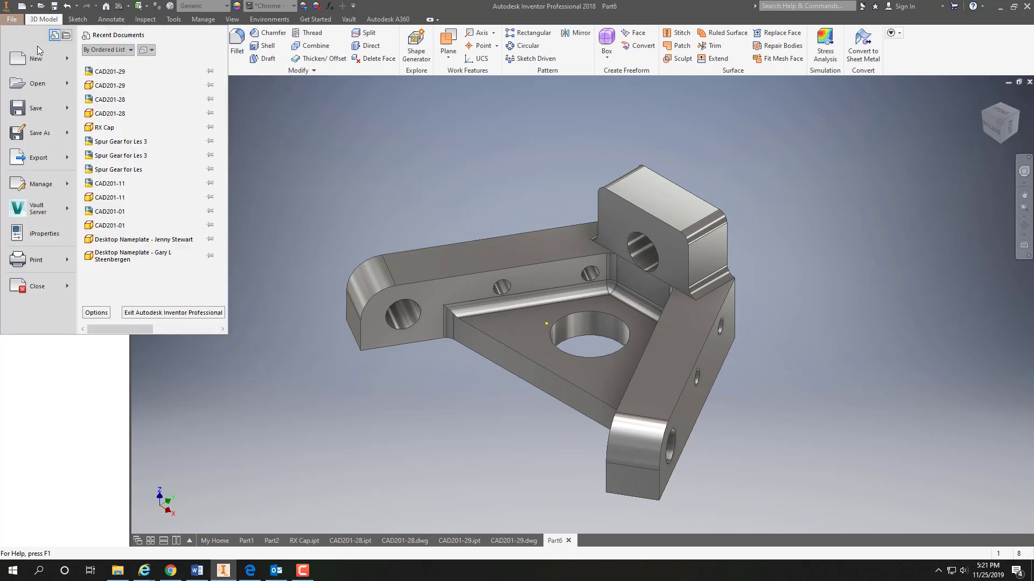
click(38, 137)
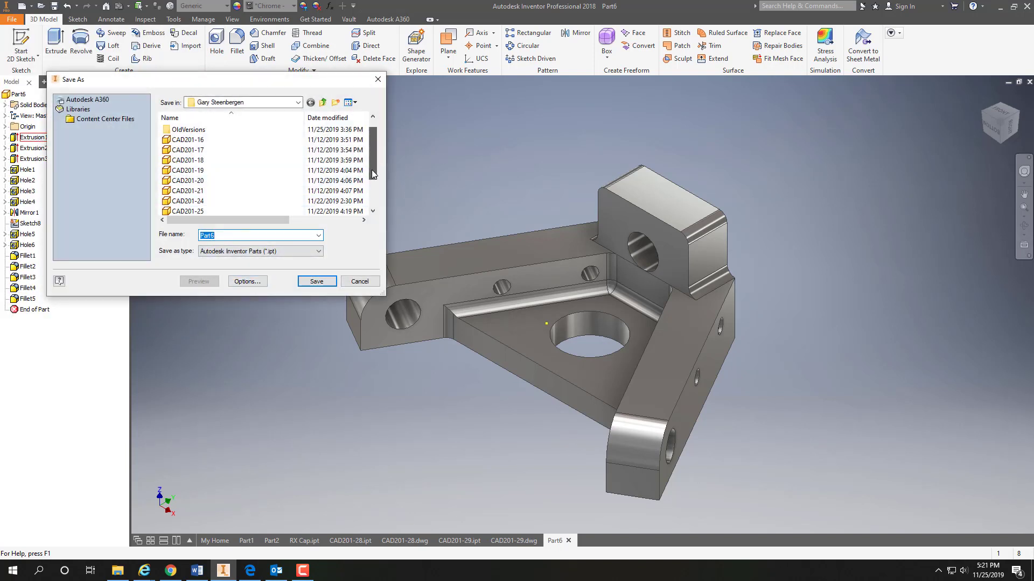
drag(373, 174, 374, 198)
click(188, 201)
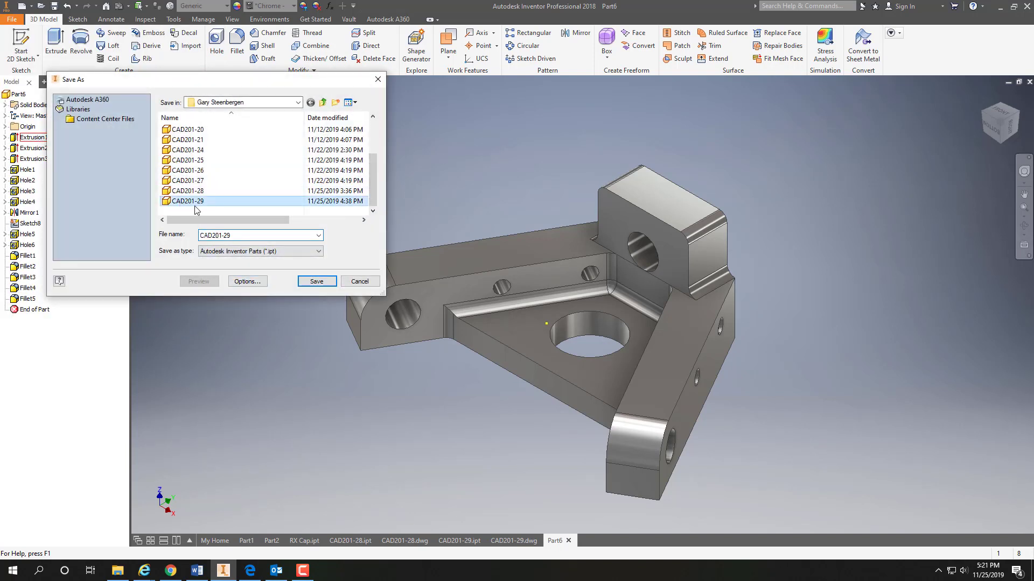
click(237, 235)
click(234, 234)
key(BackSpace)
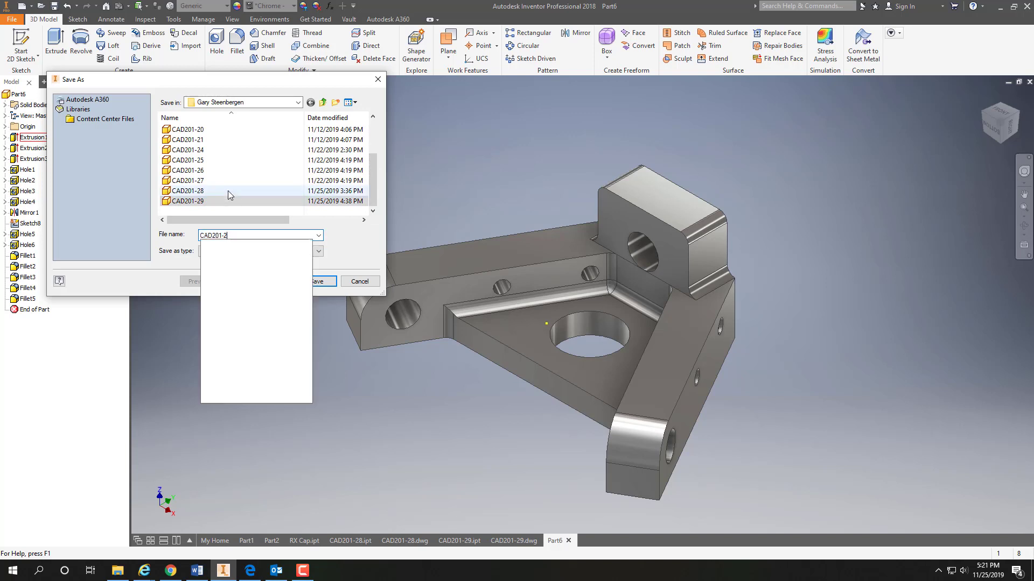
key(BackSpace)
text(3)
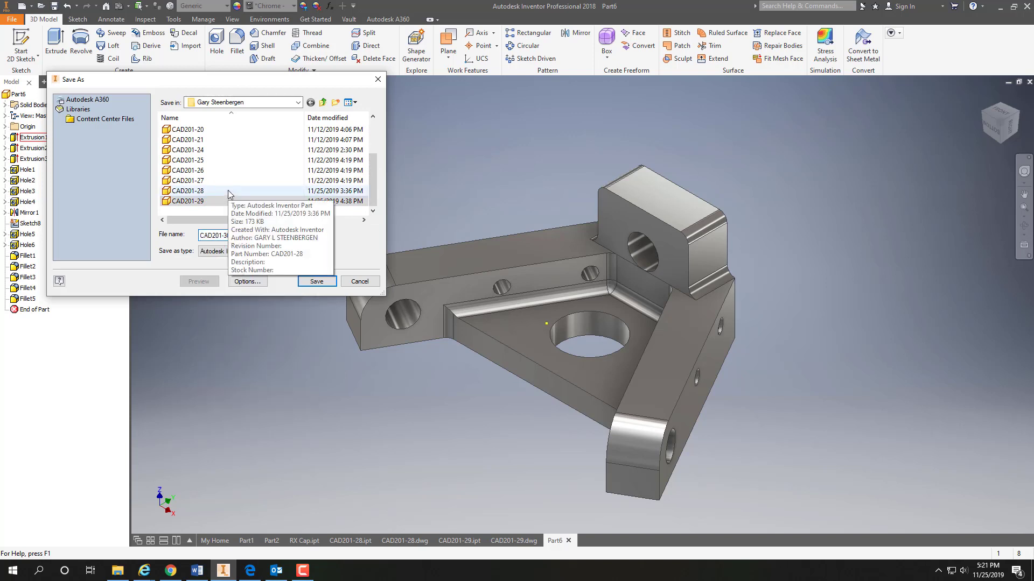
text(0)
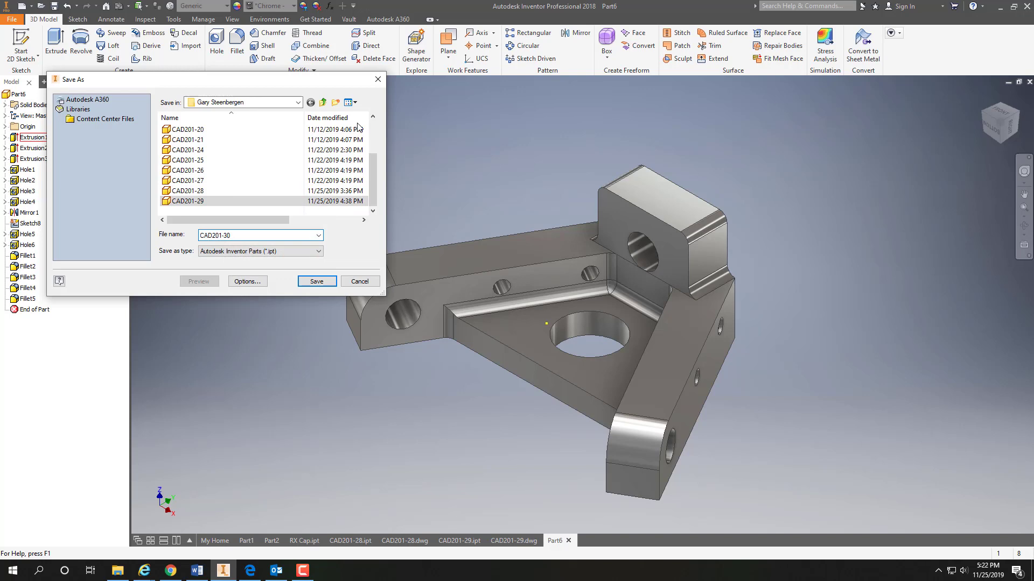
click(317, 281)
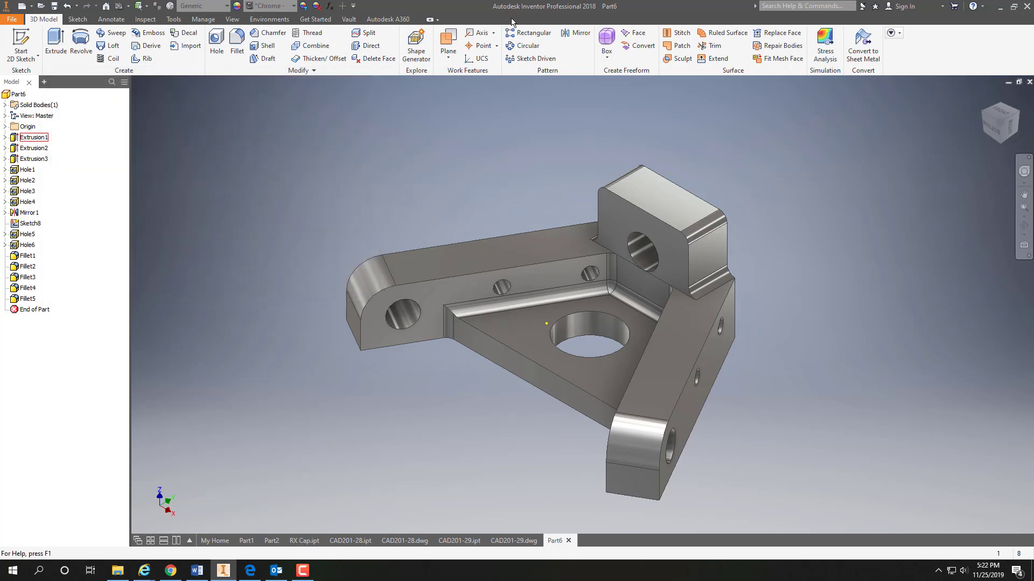